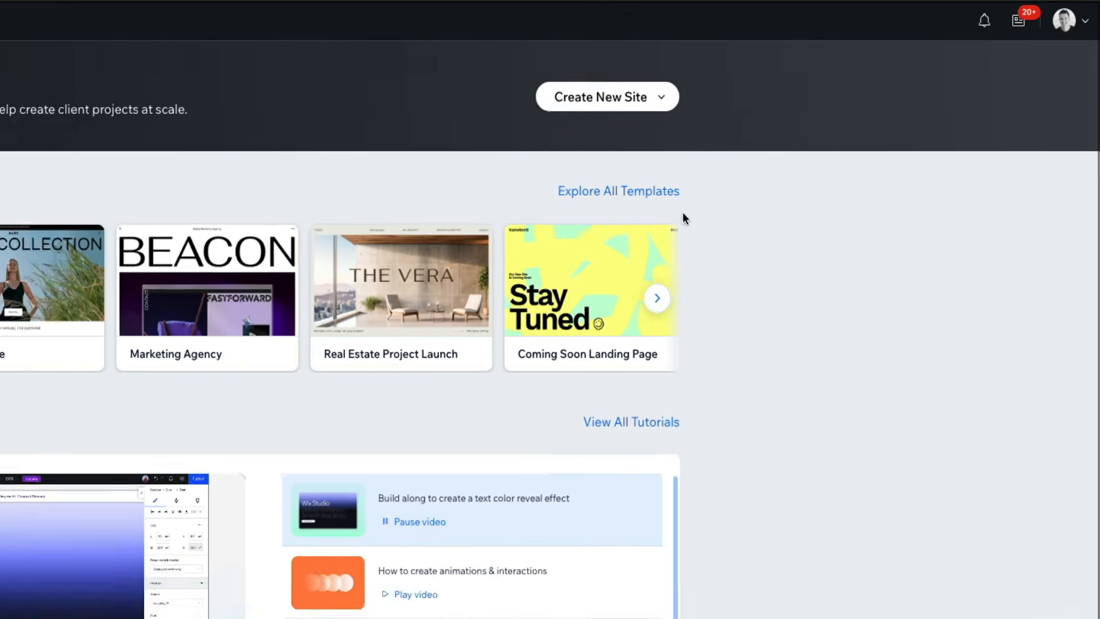
# Step: Create a new site with Studio sitemap & wireframes and set its business type to Fitness Trainer
pyautogui.click(661, 102)
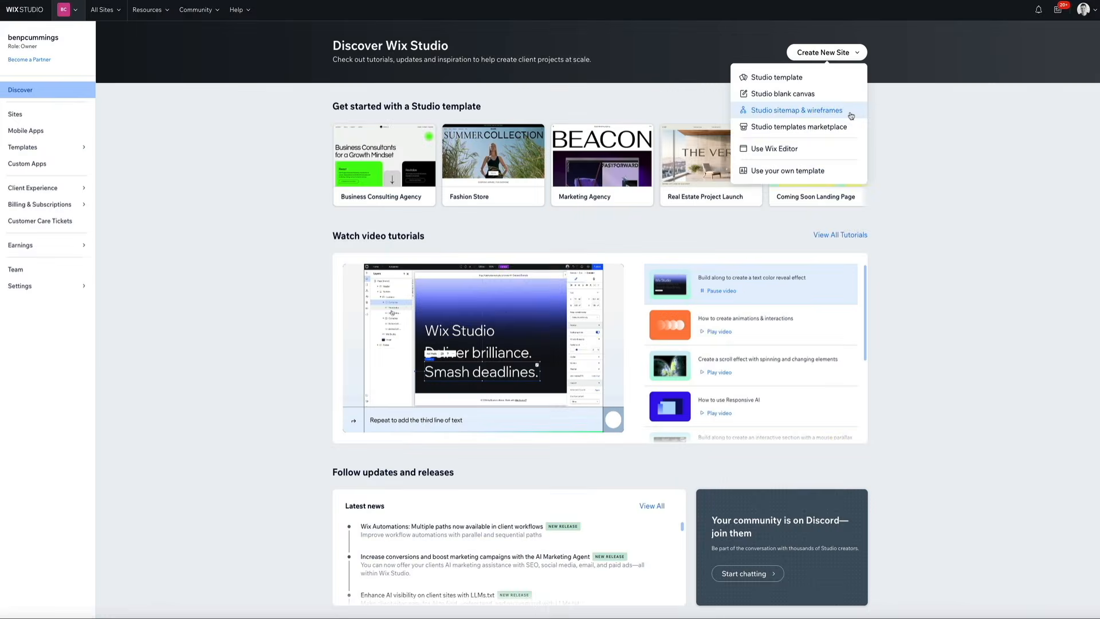
pyautogui.click(723, 181)
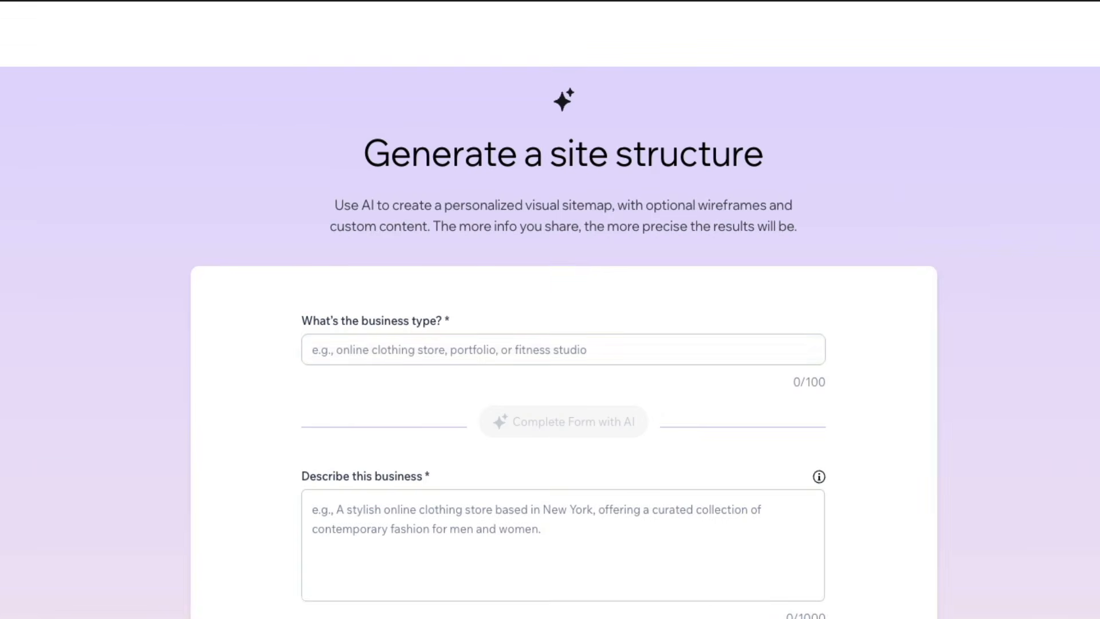
pyautogui.click(347, 351)
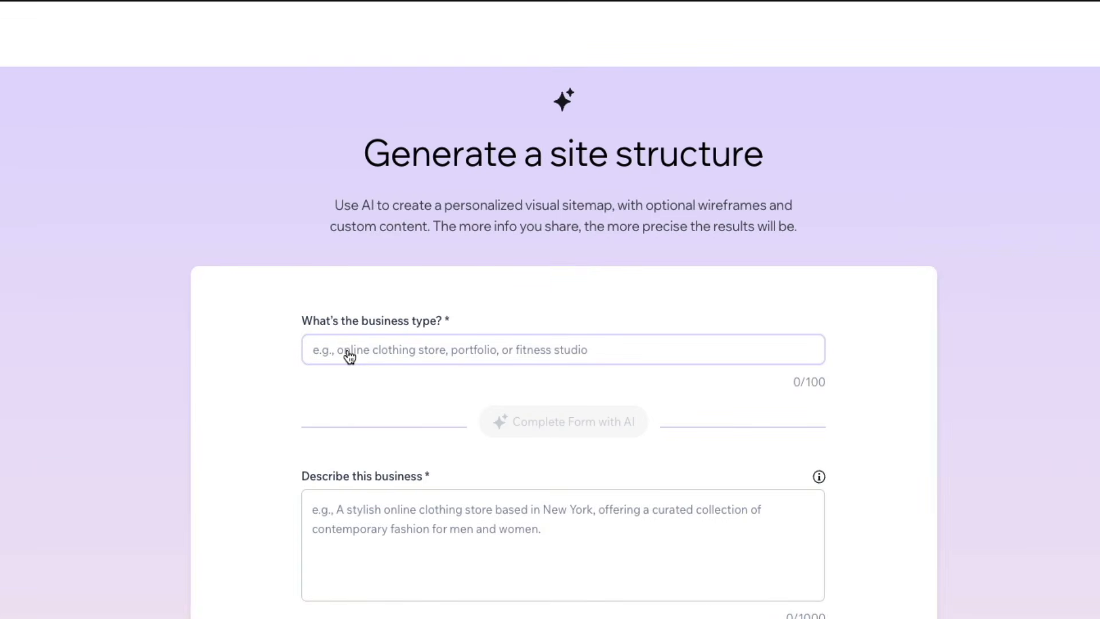
pyautogui.write('Fitness')
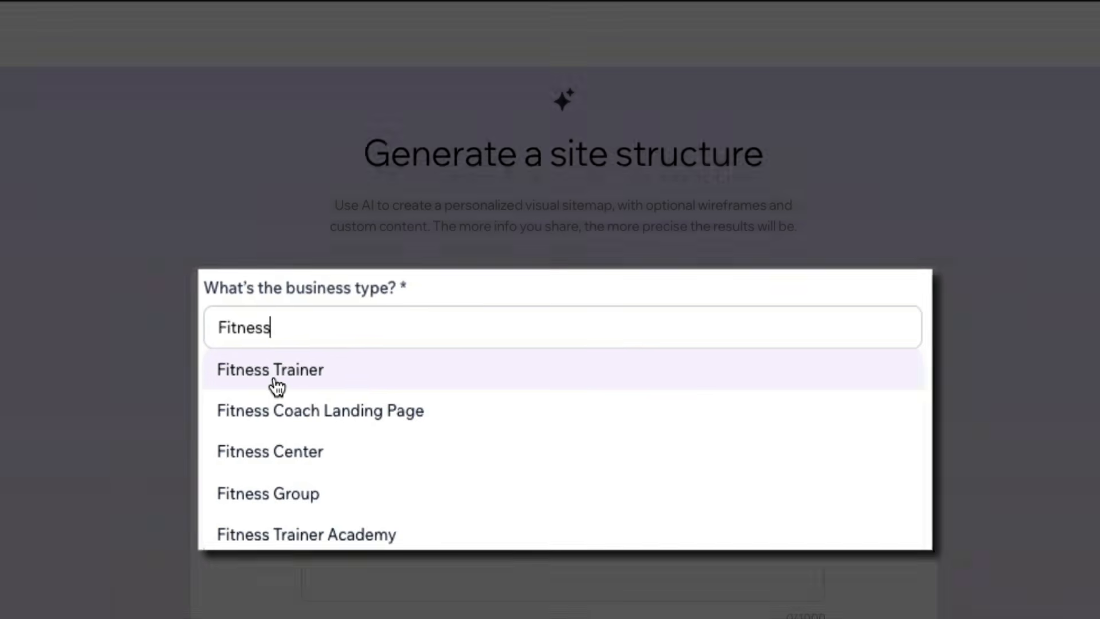
pyautogui.click(351, 392)
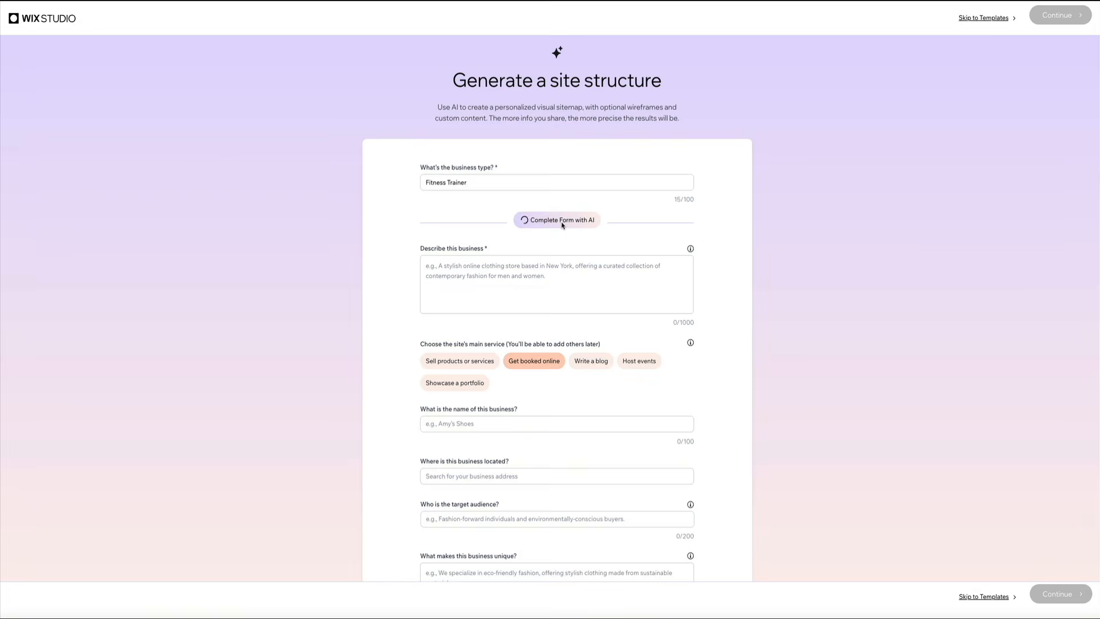
# Step: Complete the rest of the business form with AI and set the site's main service to Write a blog
pyautogui.click(562, 224)
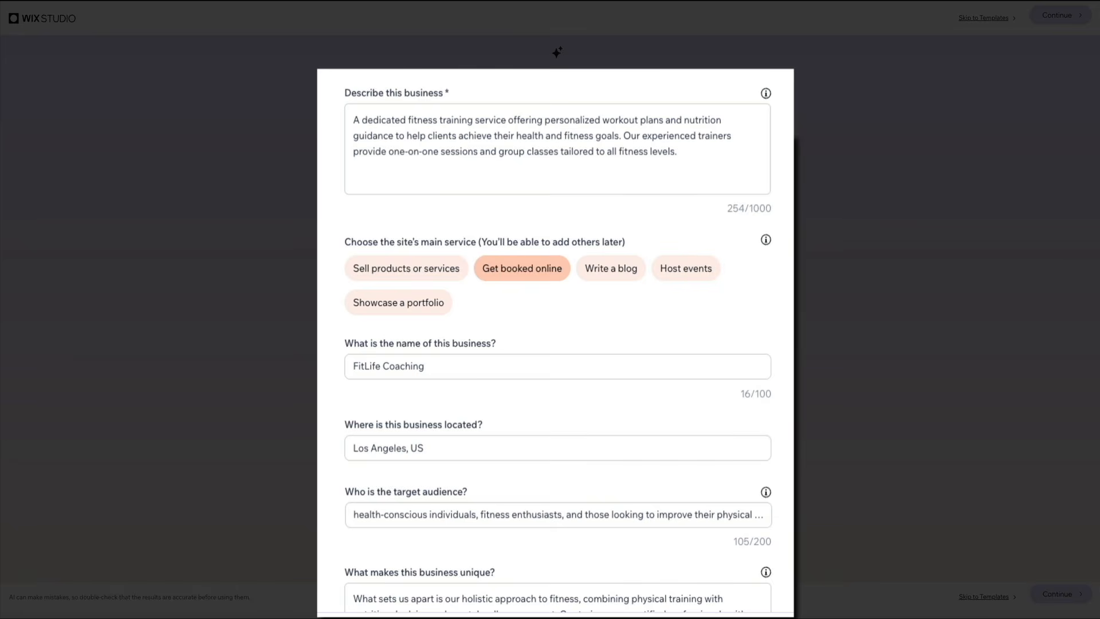
pyautogui.scroll(-3, 768, 275)
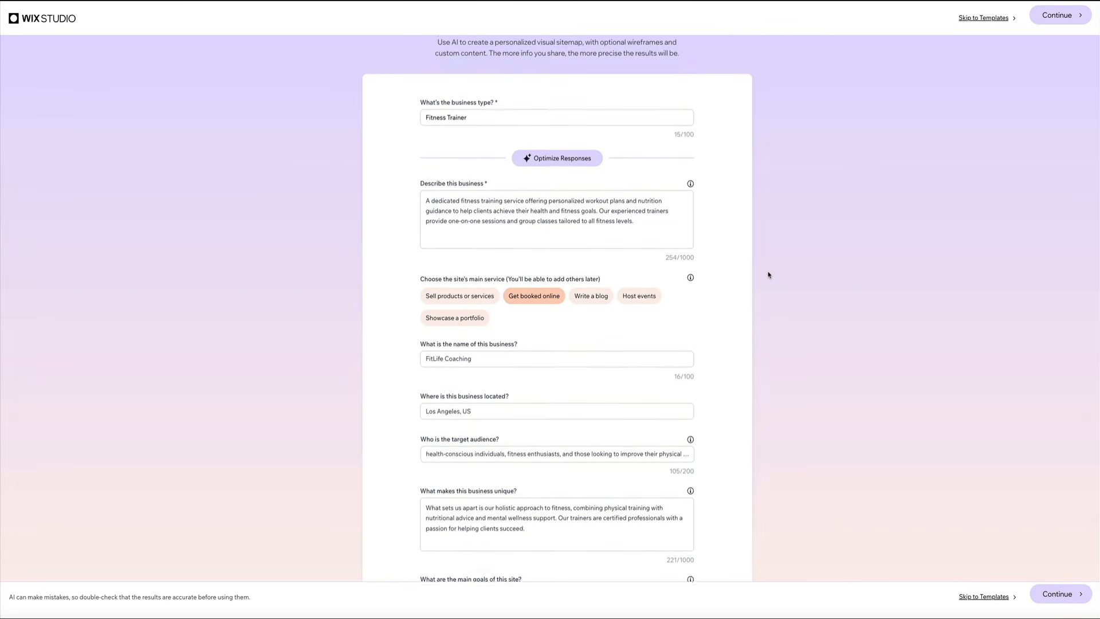
pyautogui.scroll(-3, 768, 275)
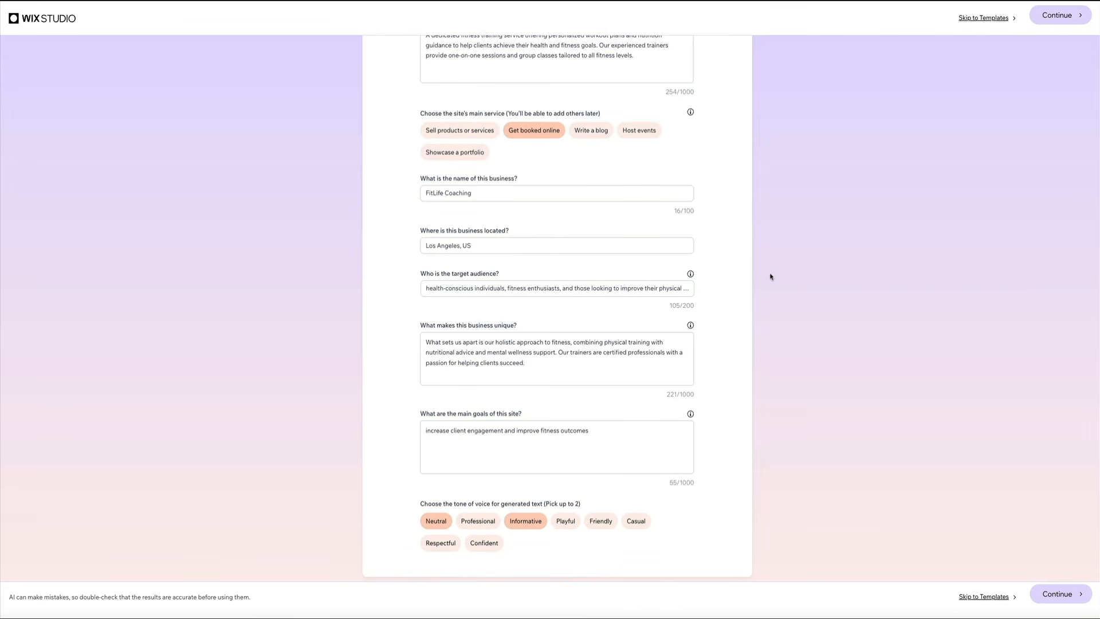
pyautogui.scroll(1, 770, 277)
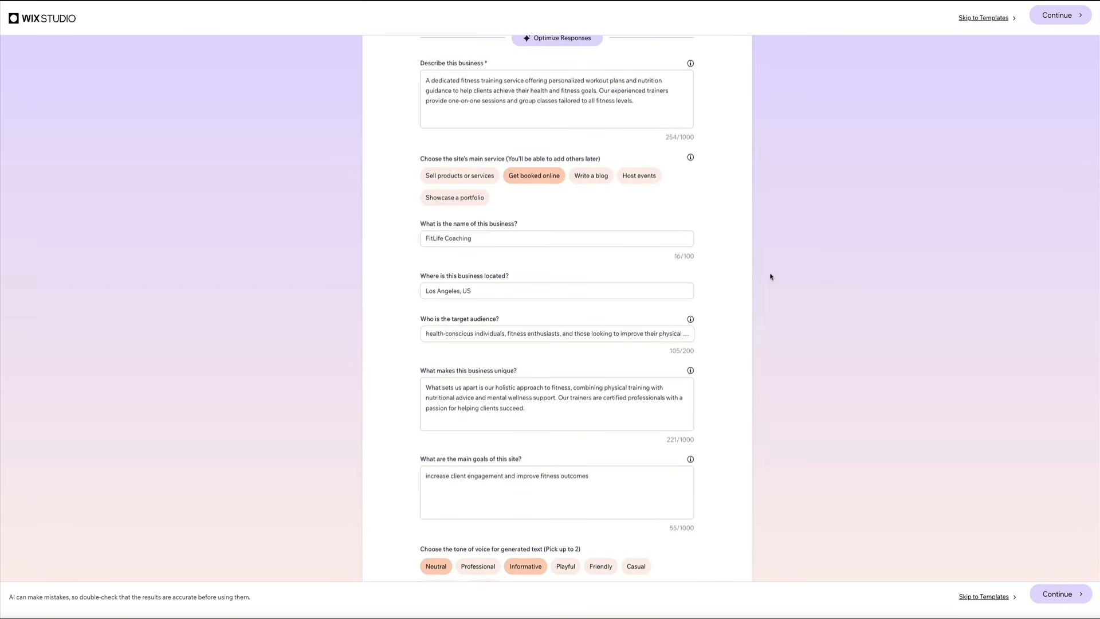
pyautogui.scroll(2, 770, 277)
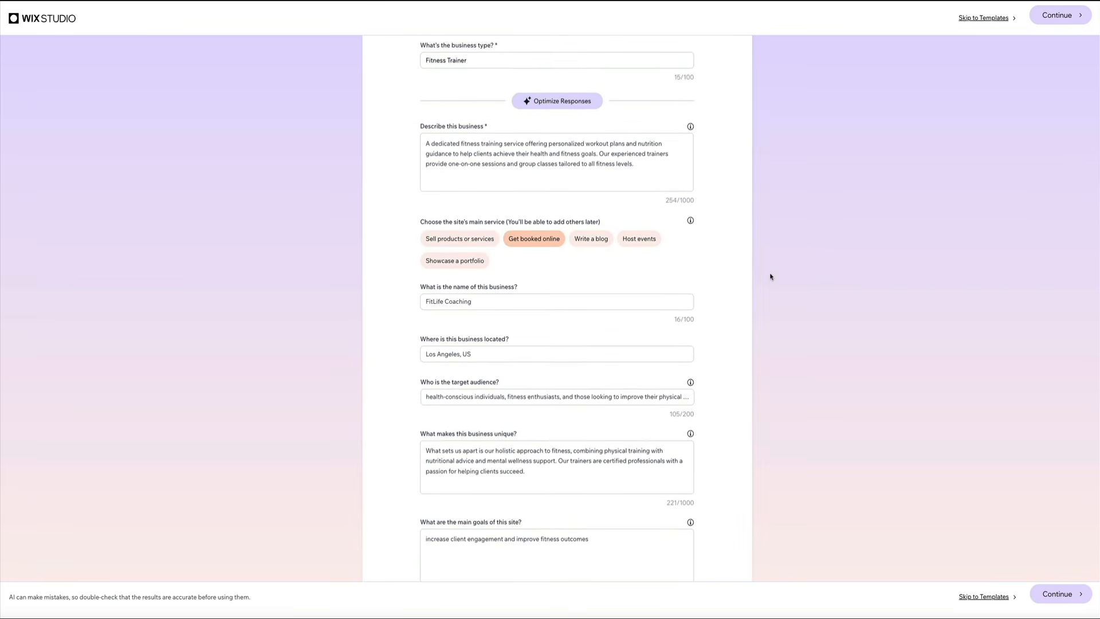
pyautogui.scroll(2, 770, 277)
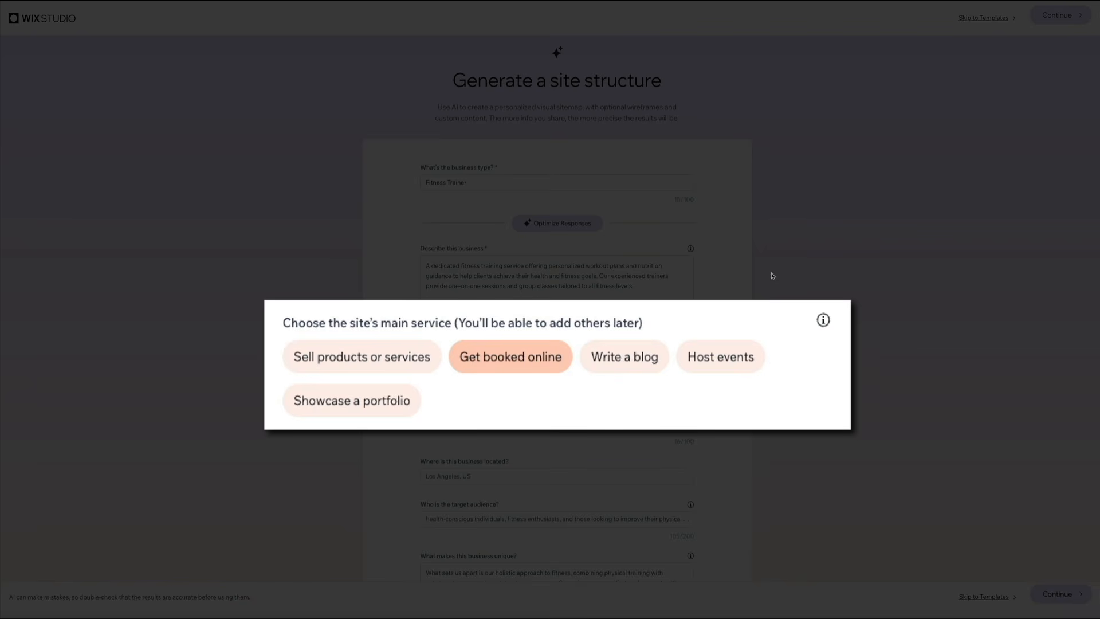
pyautogui.click(636, 371)
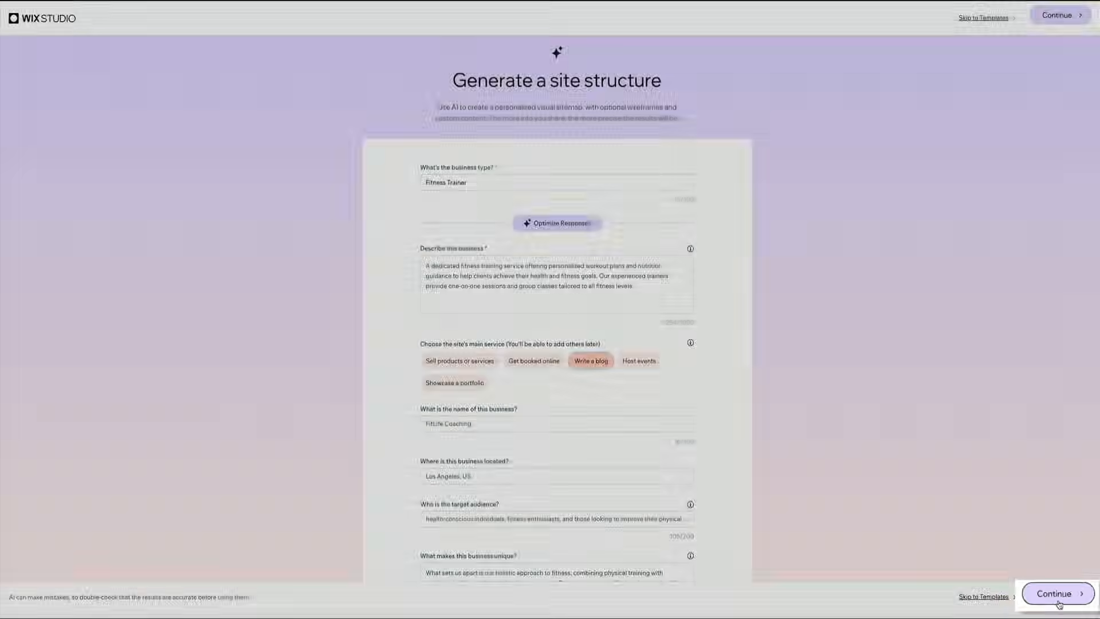
# Step: Continue to the generation options and start generating with Visual sitemap & wireframes
pyautogui.click(1057, 600)
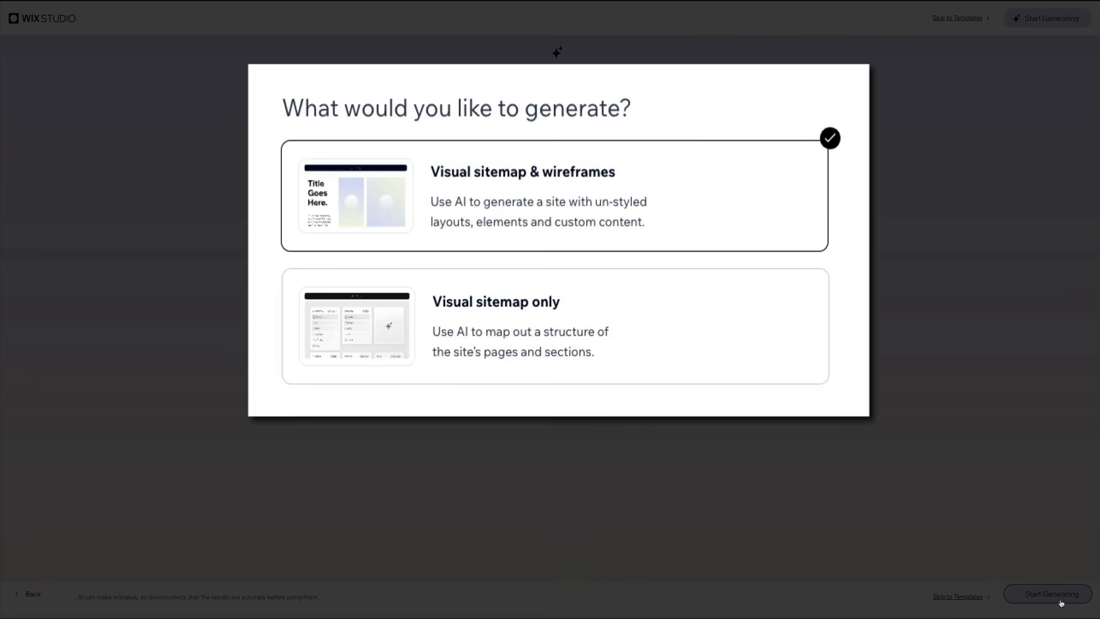
pyautogui.click(1059, 599)
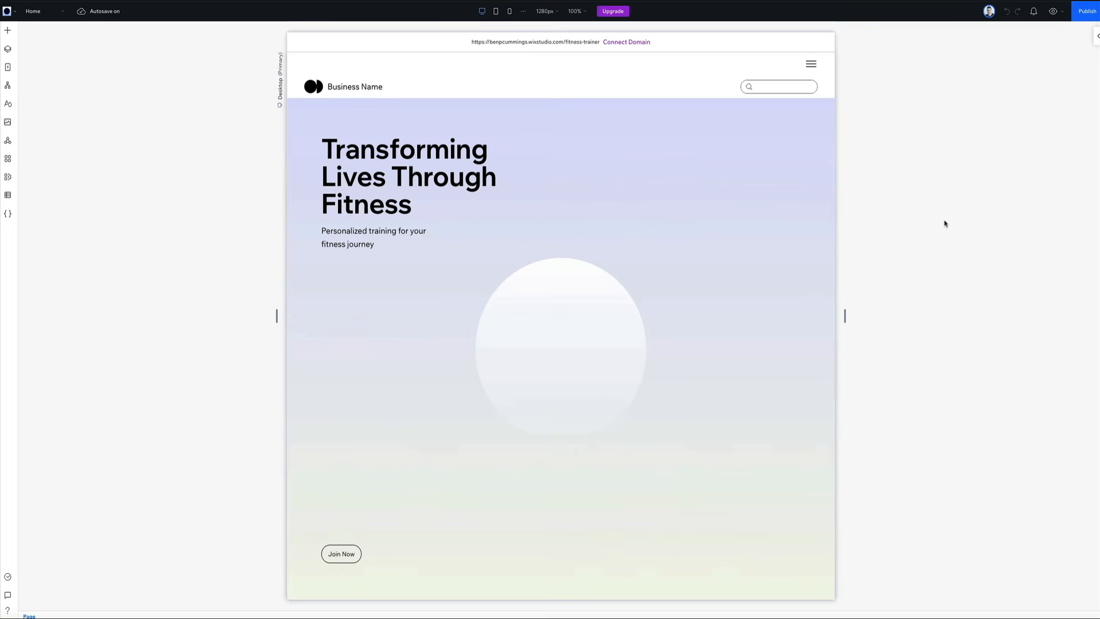
# Step: Examine the generated home page wireframe from the hero section through the services, blog and testimonial sections
pyautogui.scroll(-5, 944, 223)
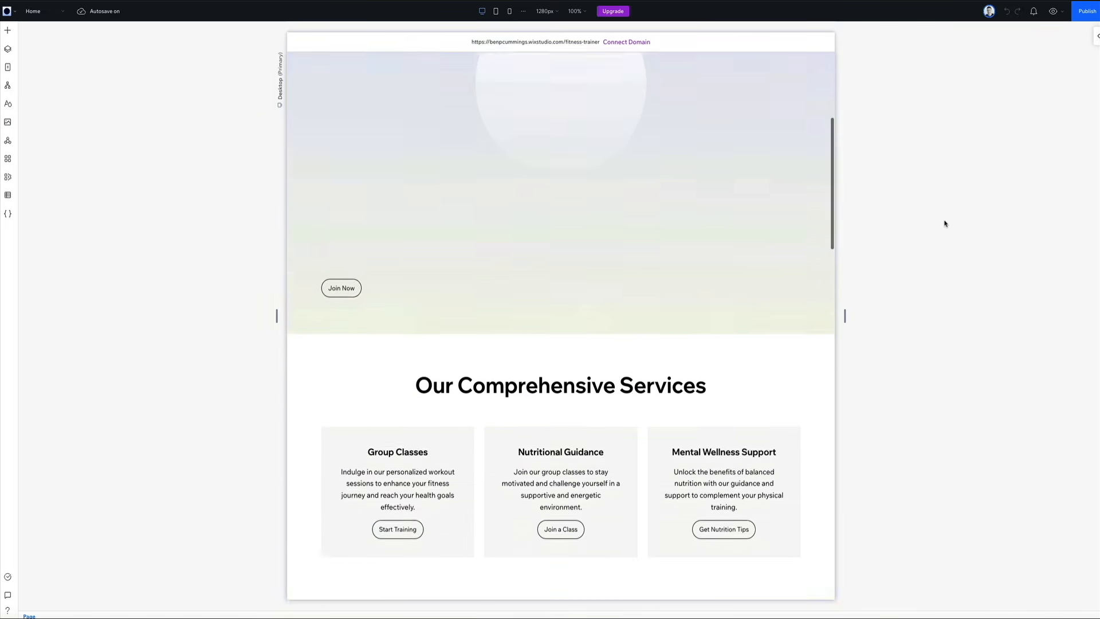
pyautogui.scroll(-7, 945, 224)
pyautogui.scroll(-3, 944, 223)
pyautogui.scroll(-4, 945, 223)
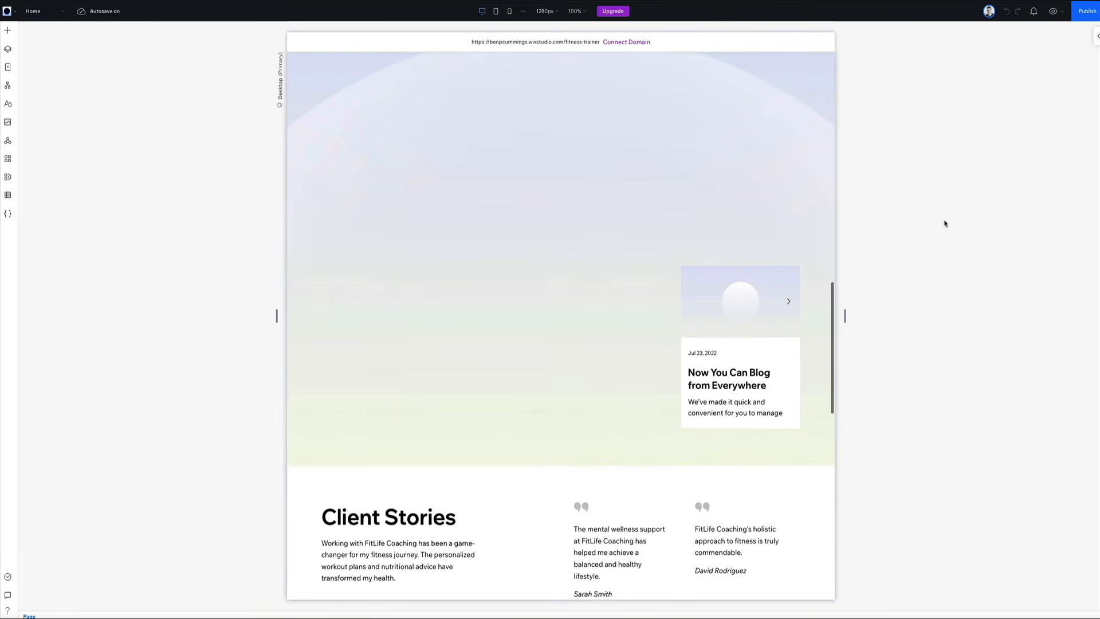
pyautogui.scroll(-6, 944, 223)
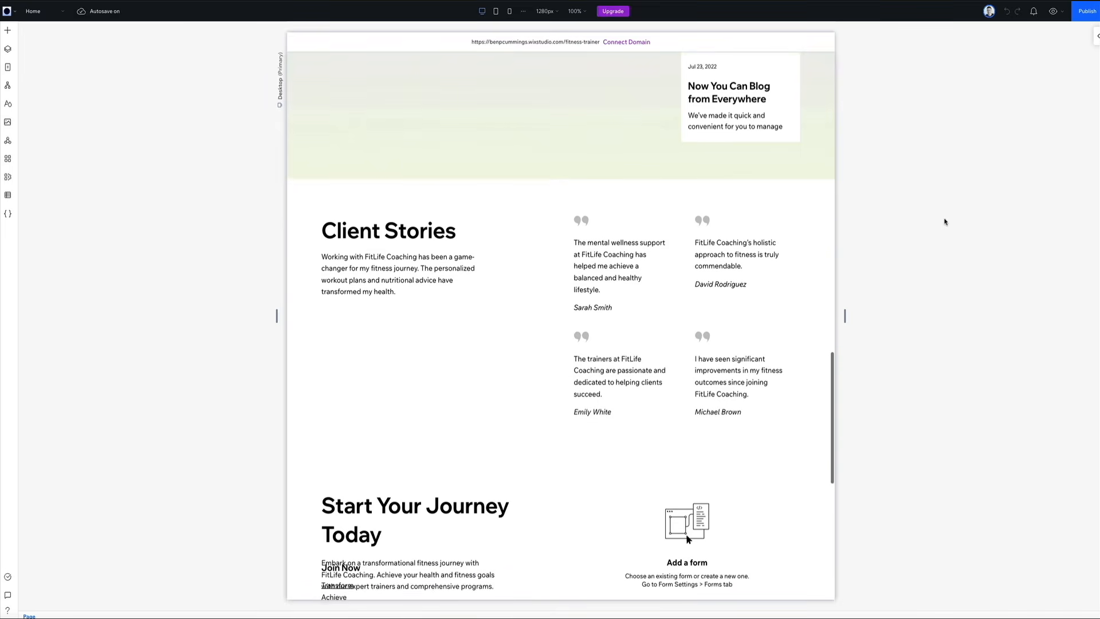
pyautogui.scroll(-4, 944, 222)
pyautogui.scroll(-3, 944, 221)
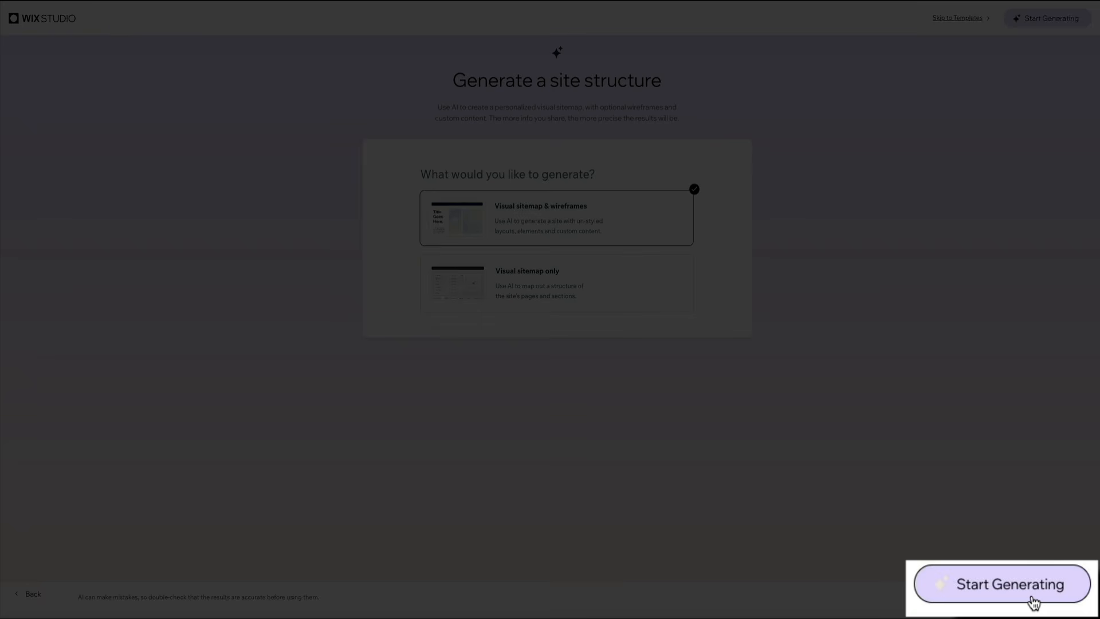
# Step: Generate the visual sitemap with wireframes and open the site for editing
pyautogui.click(1038, 583)
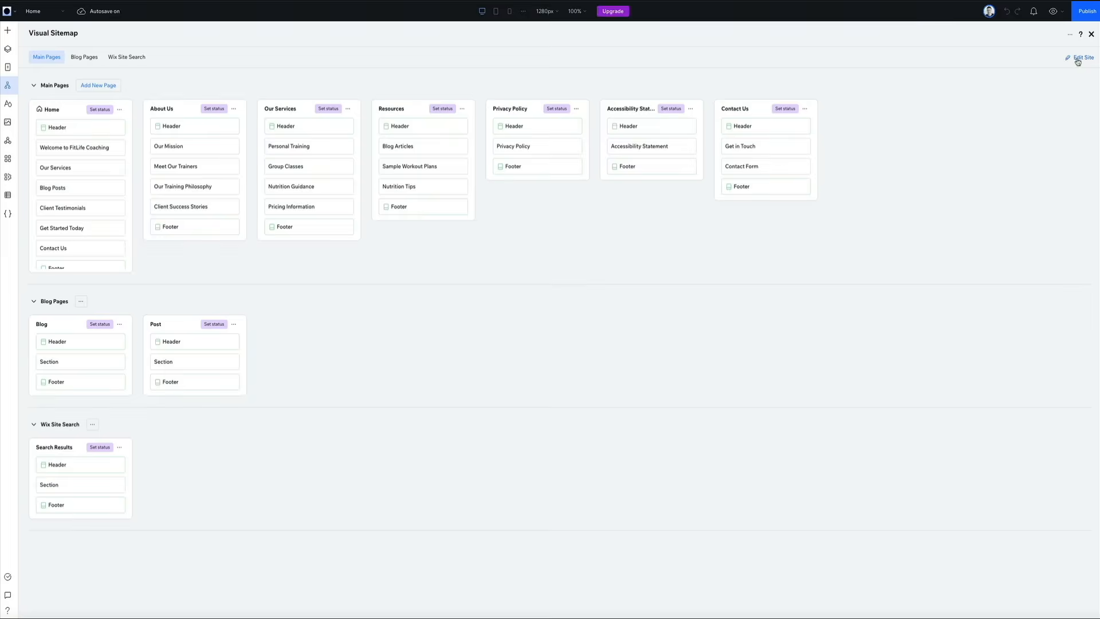
pyautogui.click(1076, 60)
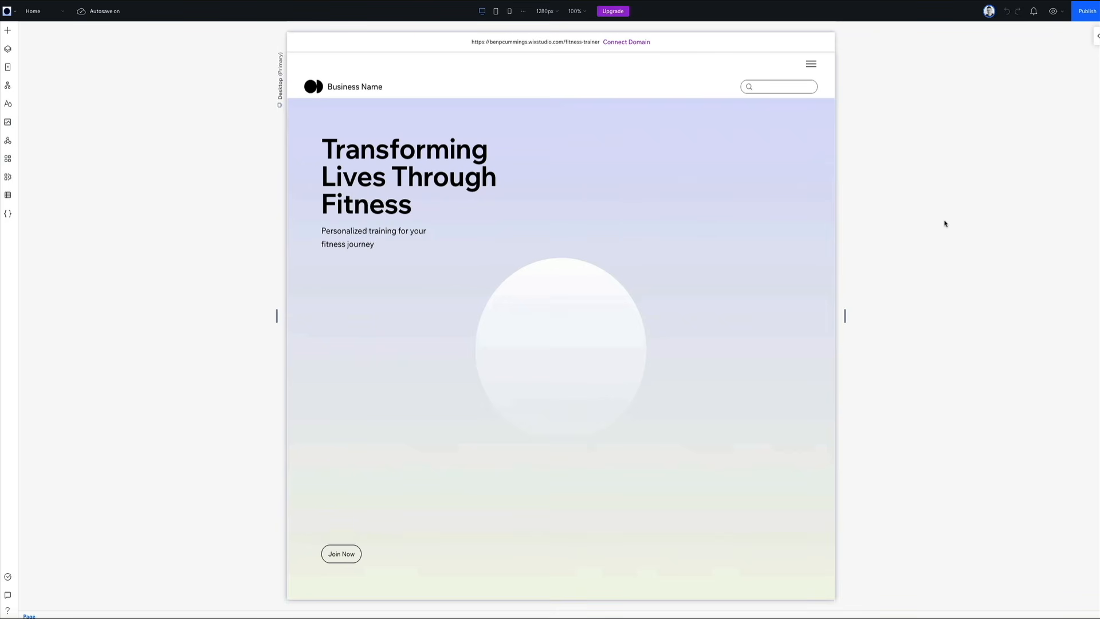
# Step: Review all home page sections in the editor down to the contact form and footer, and return to the hero
pyautogui.scroll(-5, 944, 223)
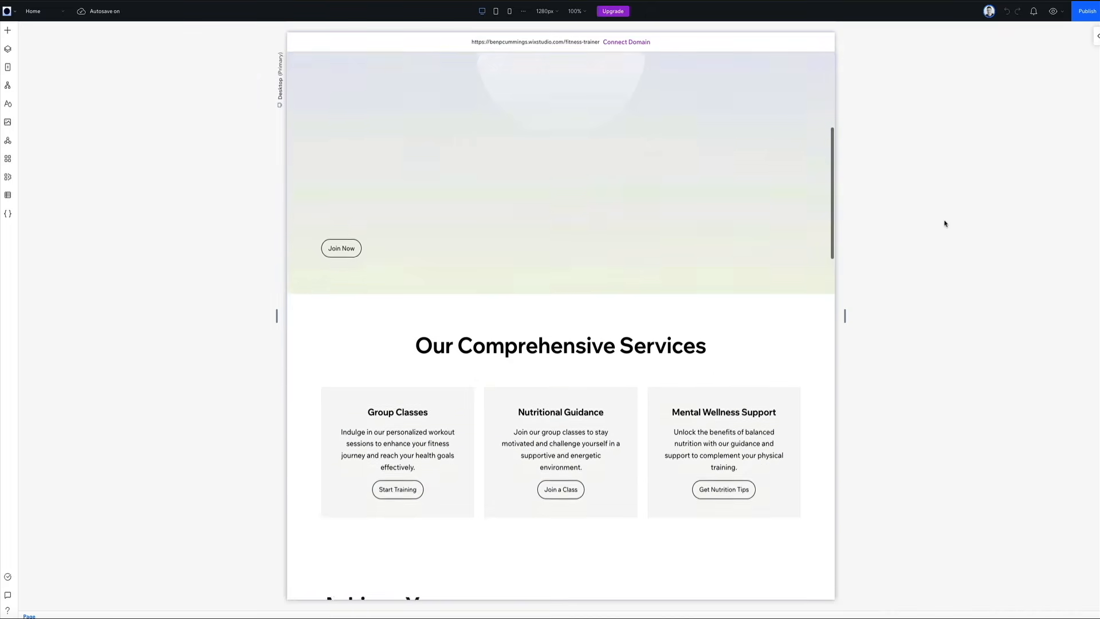
pyautogui.scroll(-6, 944, 223)
pyautogui.scroll(-3, 944, 224)
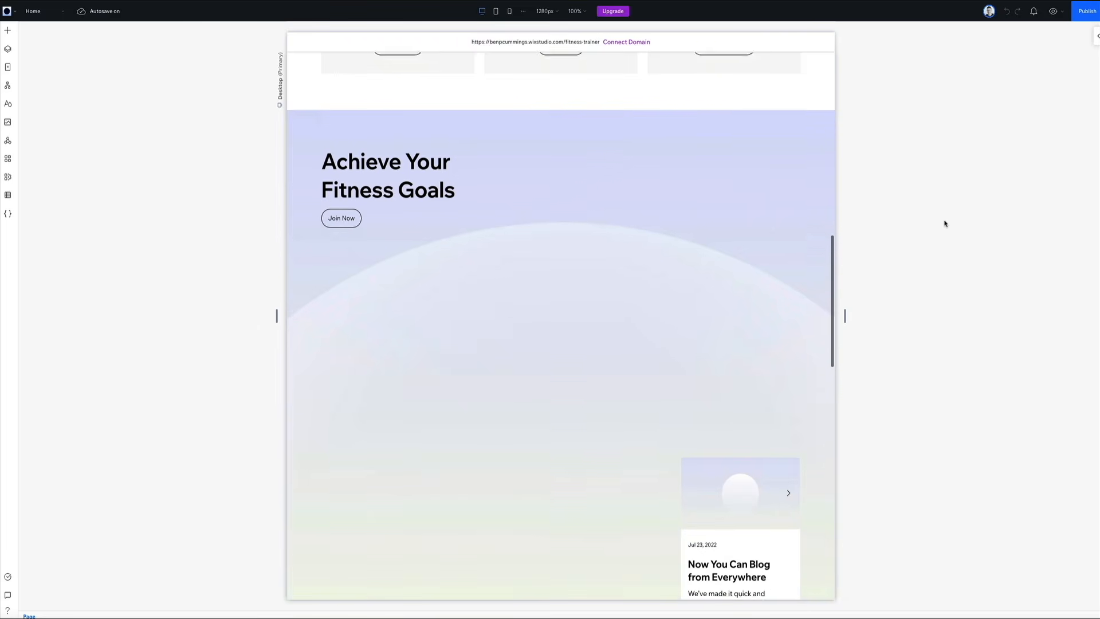
pyautogui.scroll(-4, 945, 223)
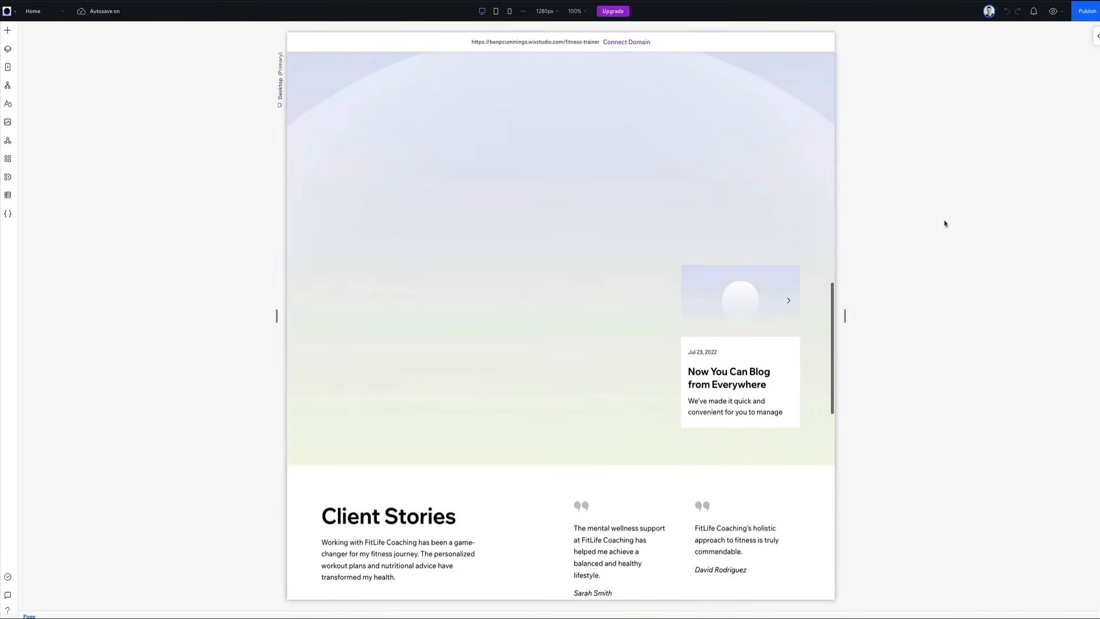
pyautogui.scroll(-5, 945, 223)
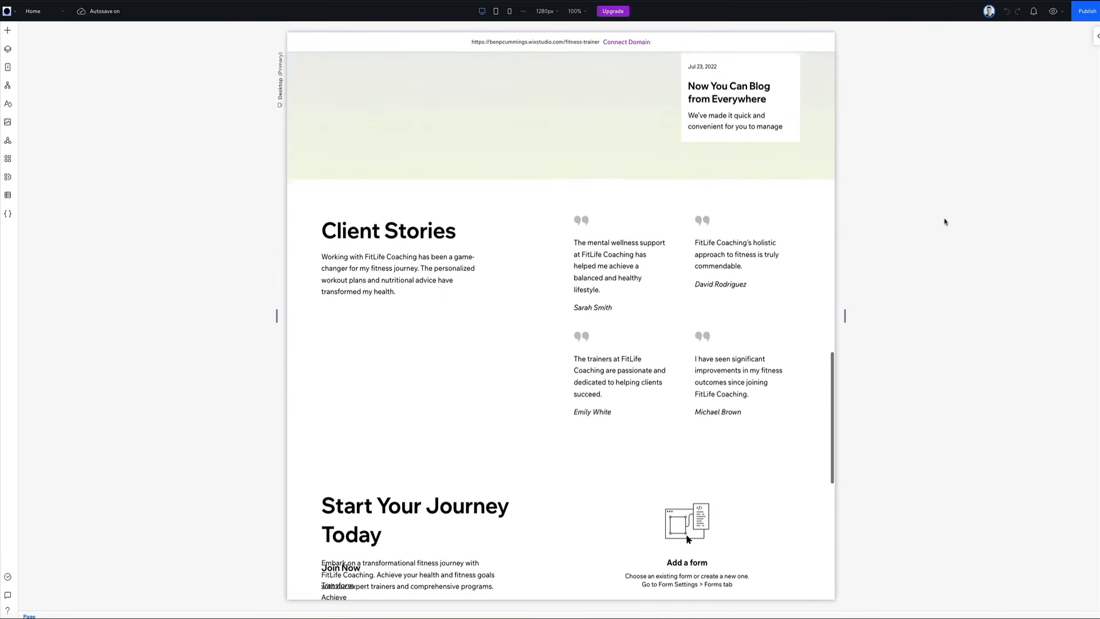
pyautogui.scroll(-3, 944, 222)
pyautogui.scroll(-3, 944, 221)
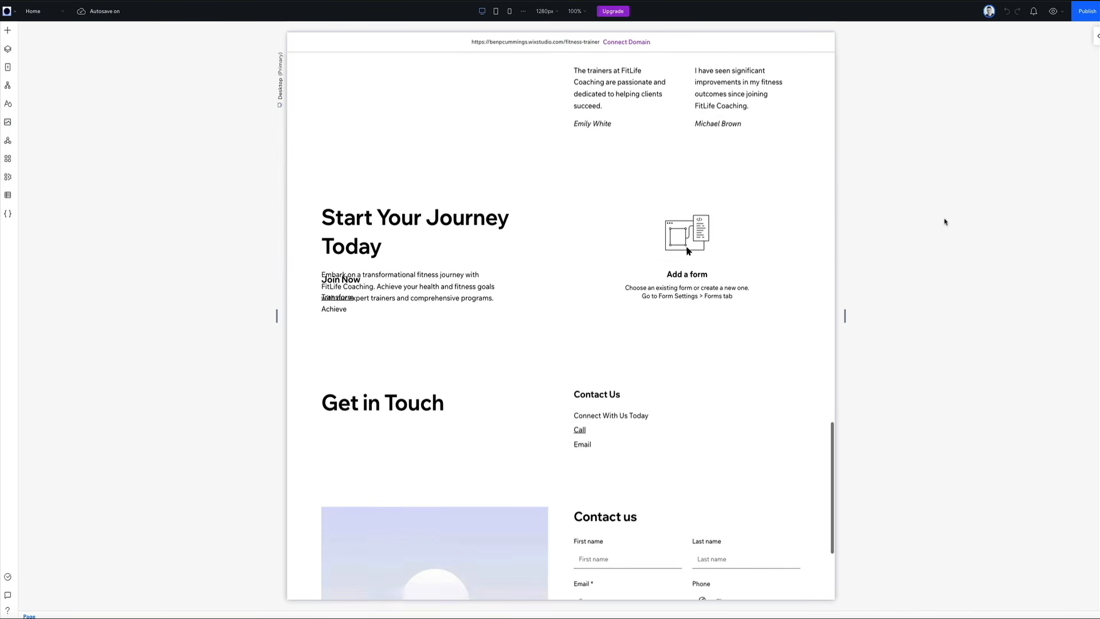
pyautogui.scroll(-4, 945, 222)
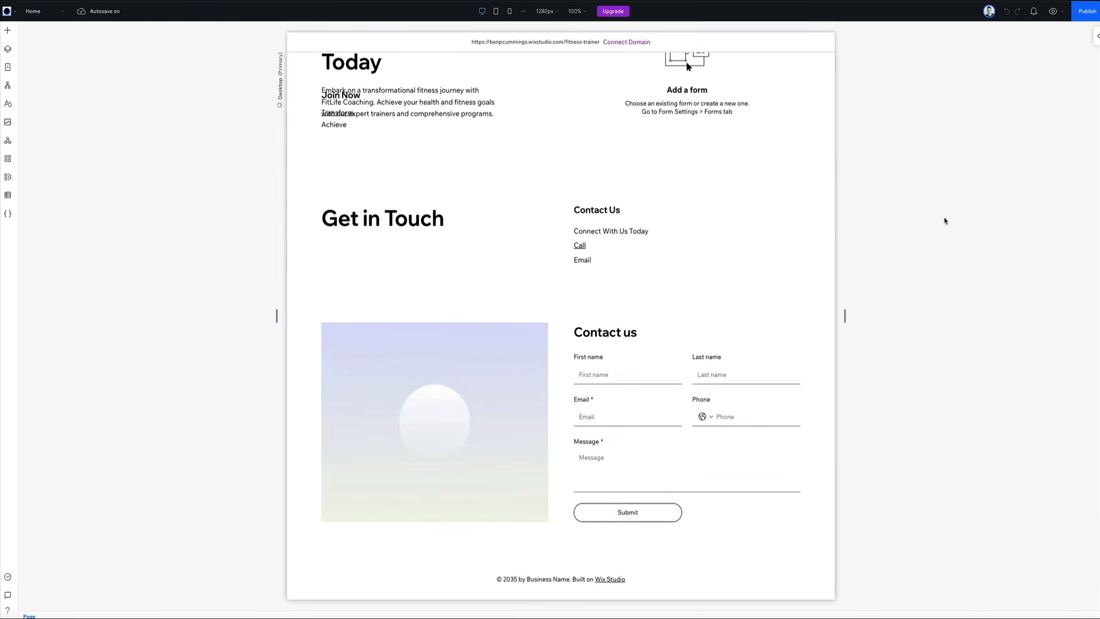
pyautogui.scroll(4, 945, 221)
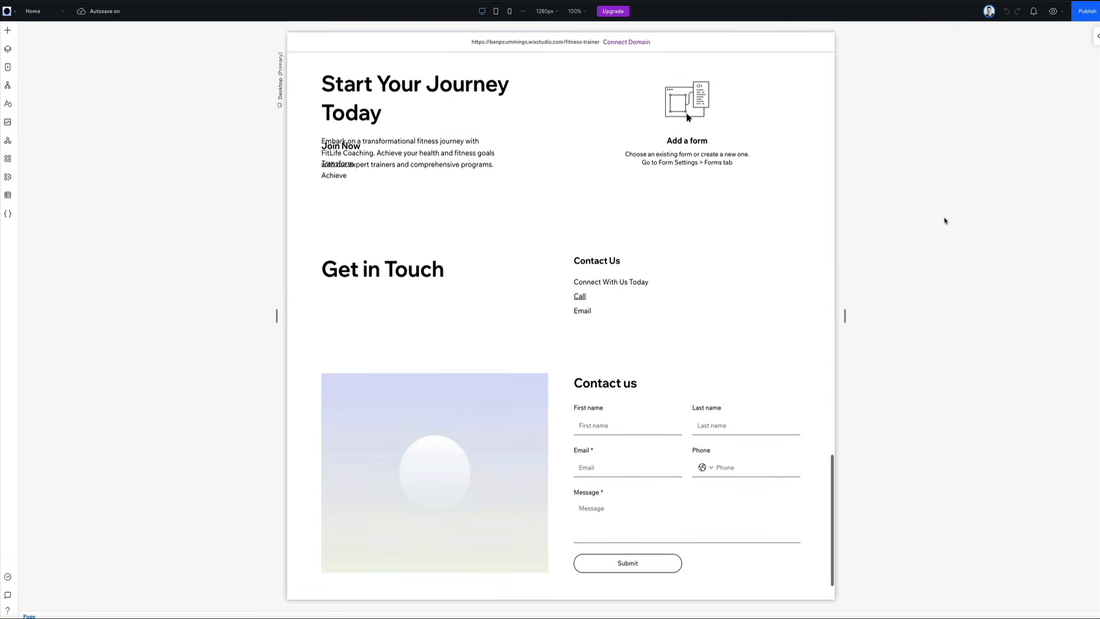
pyautogui.scroll(6, 944, 221)
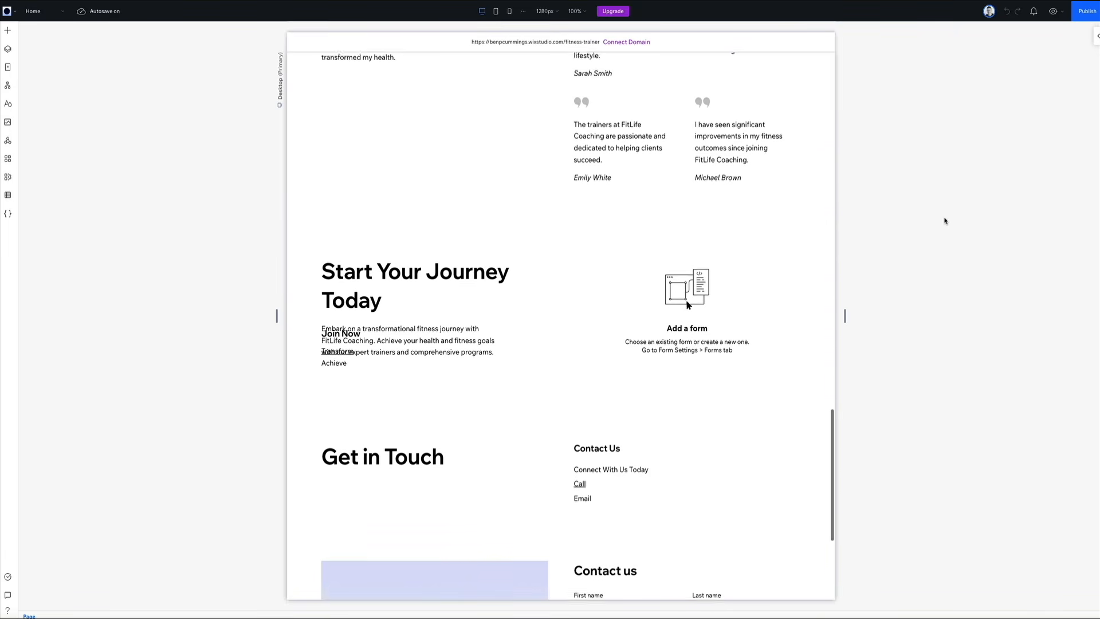
pyautogui.scroll(6, 944, 221)
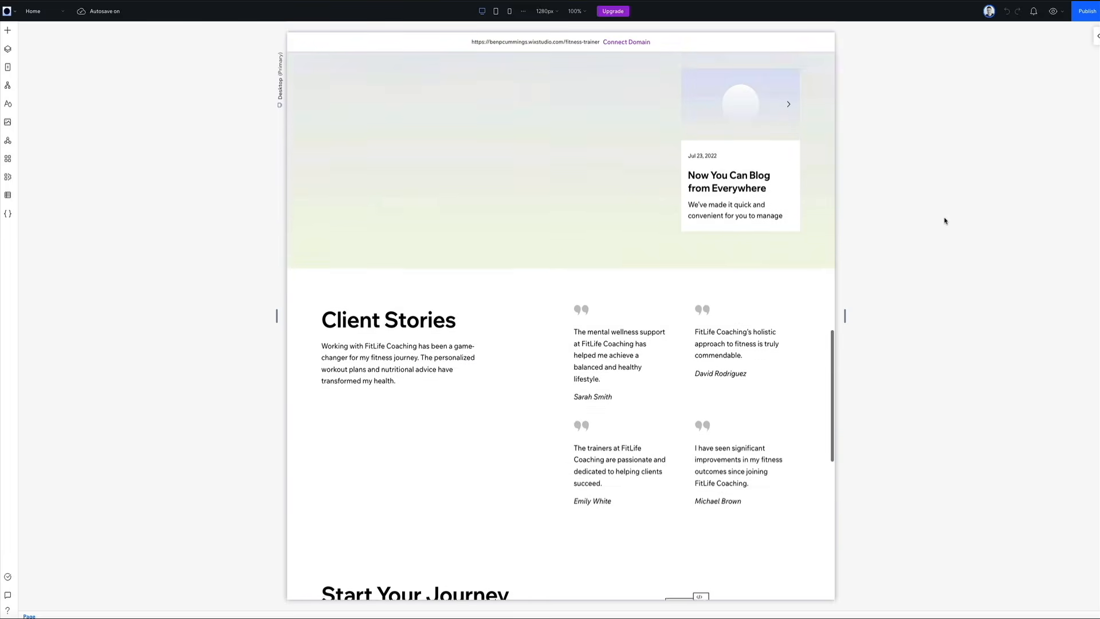
pyautogui.scroll(15, 945, 222)
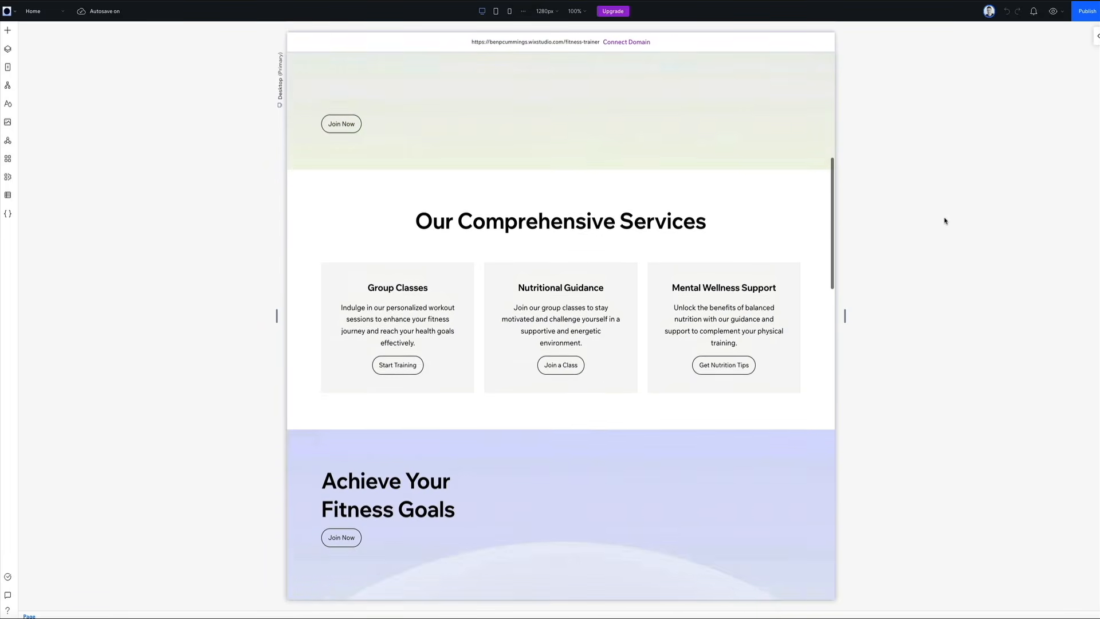
pyautogui.scroll(1, 945, 222)
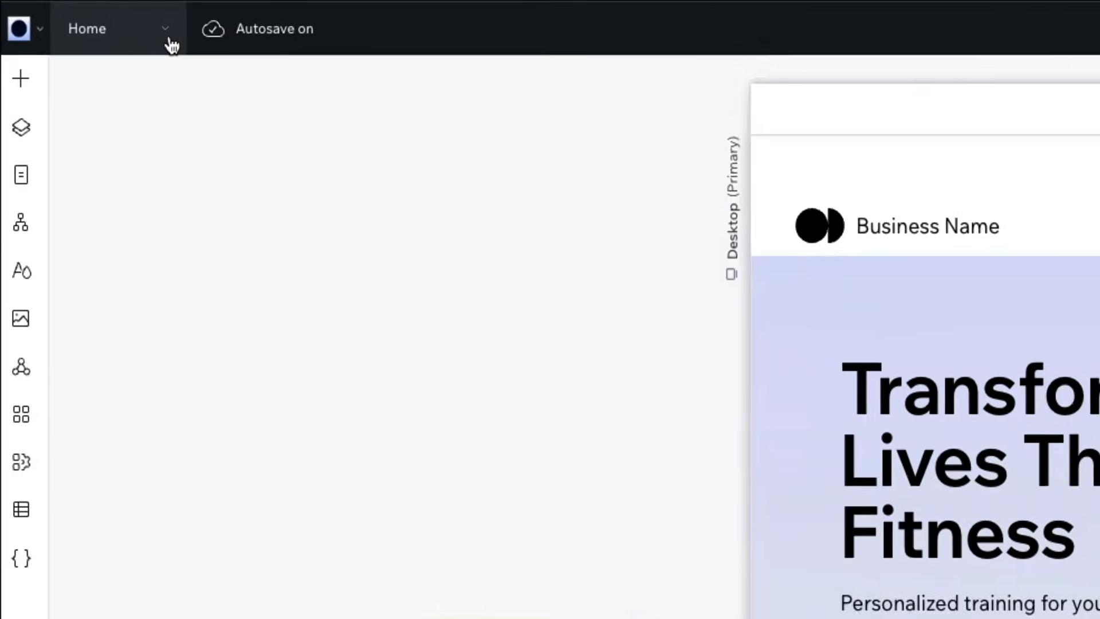
# Step: View the generated Blog page's layout and return to the Home page
pyautogui.click(177, 46)
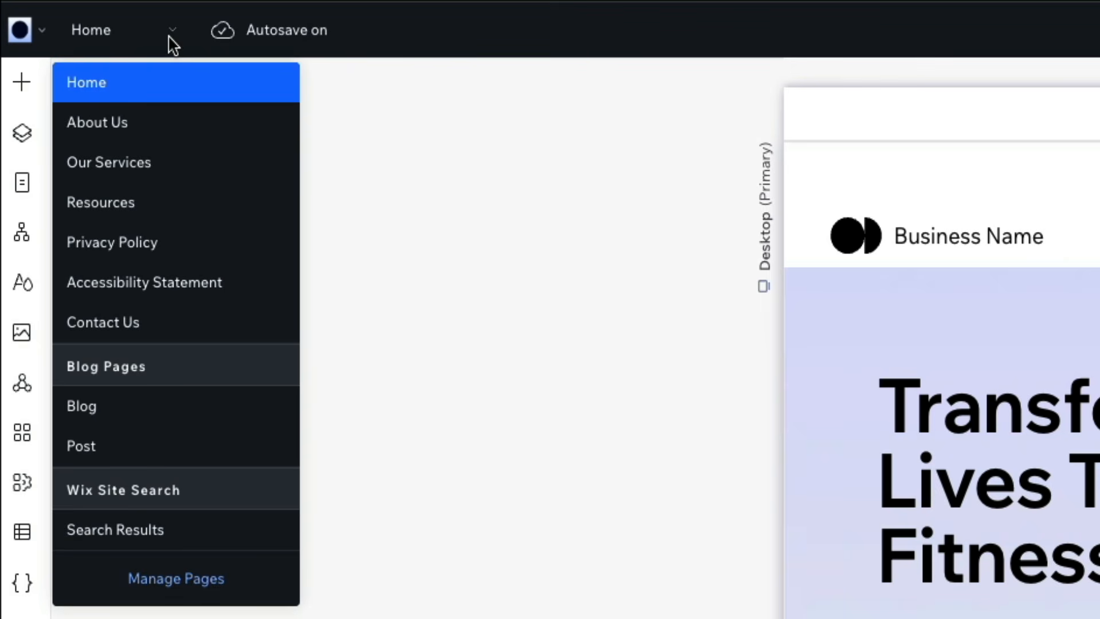
pyautogui.click(165, 408)
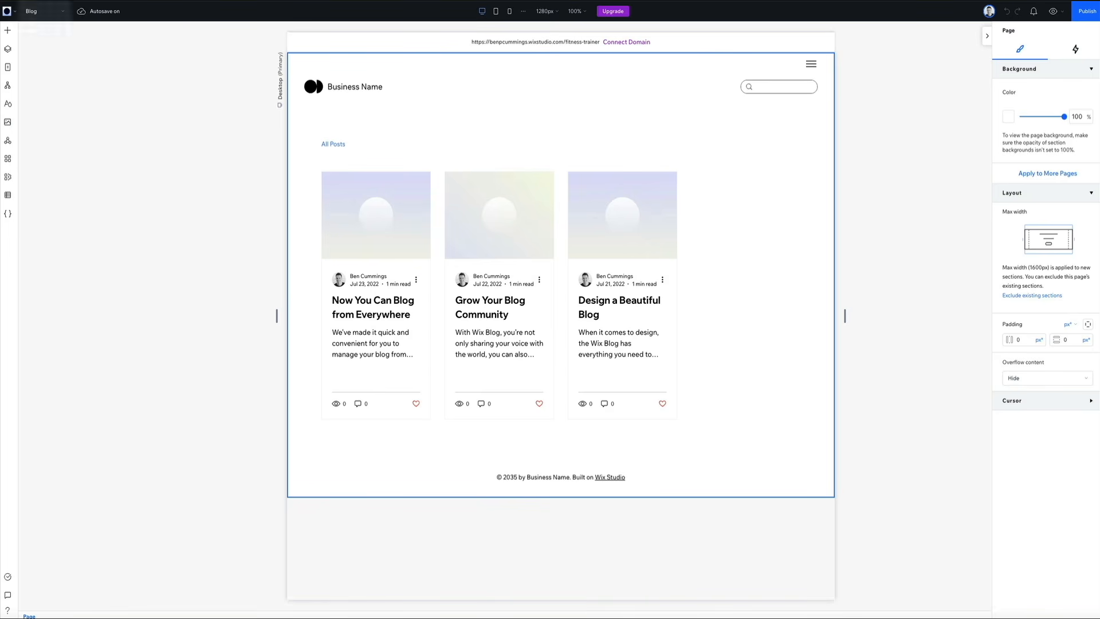
pyautogui.click(52, 11)
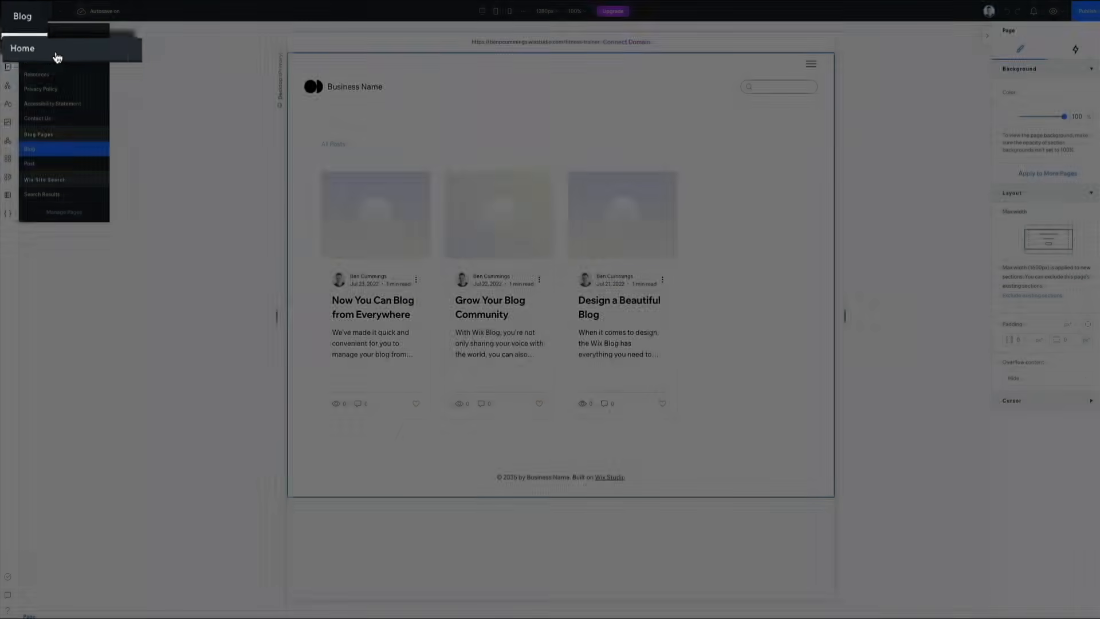
pyautogui.click(53, 54)
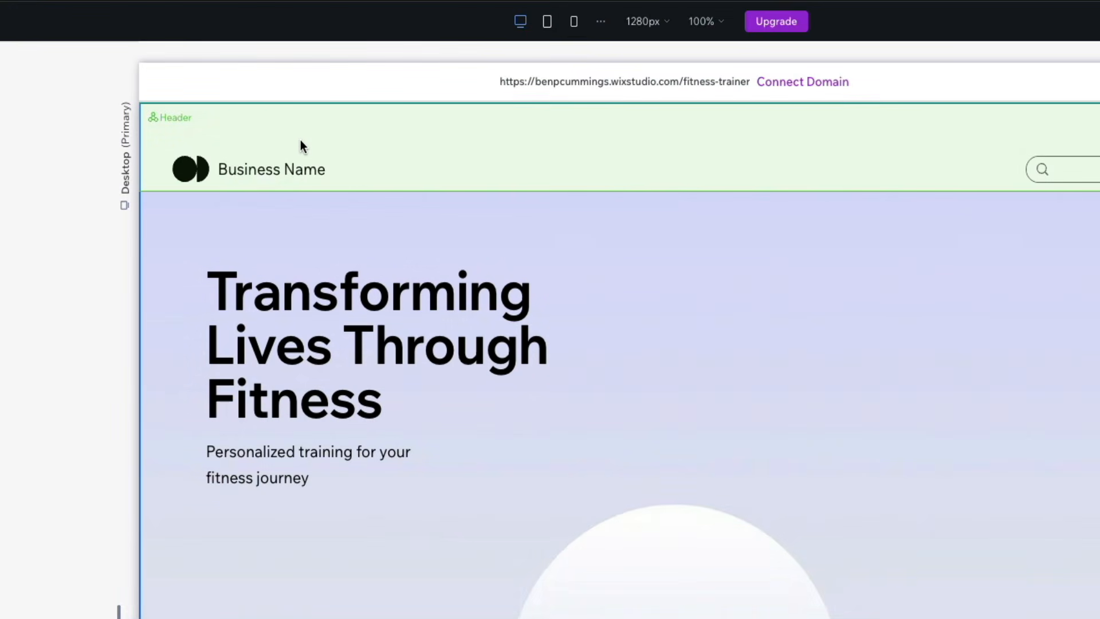
# Step: Inspect how the header and hero section are built, selecting the business name, hero stack, heading, subtitle and Join Now button
pyautogui.click(302, 146)
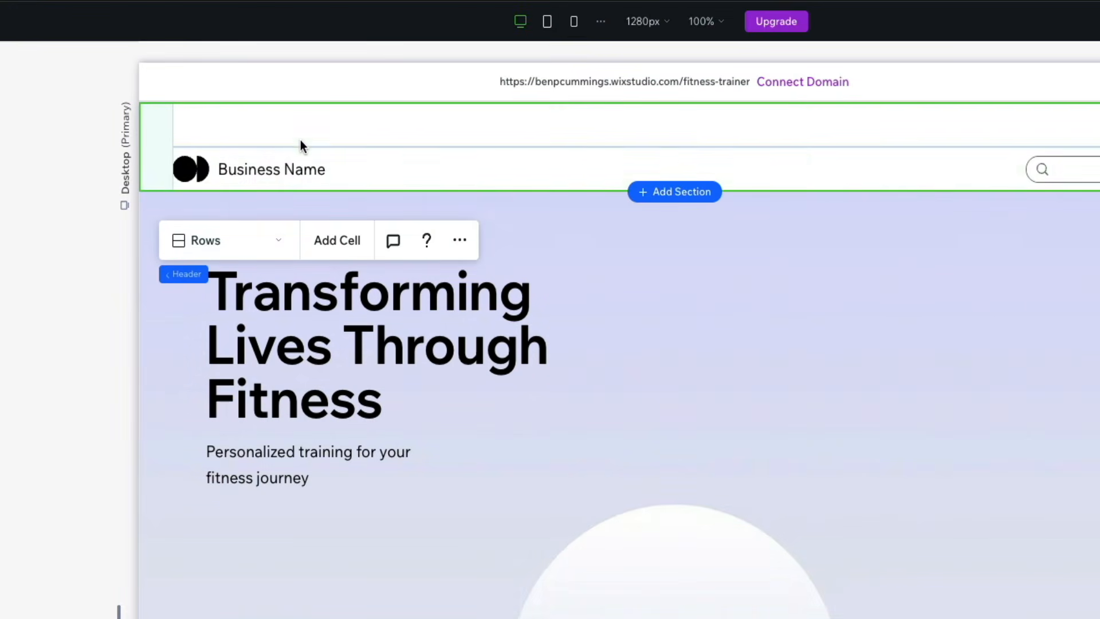
pyautogui.click(267, 170)
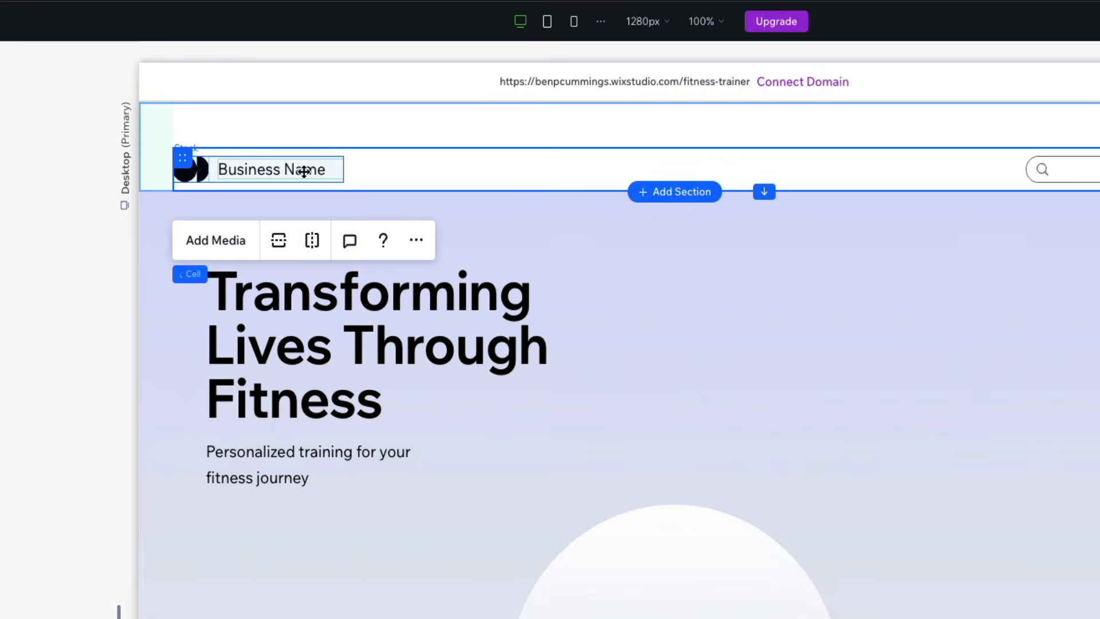
pyautogui.click(524, 249)
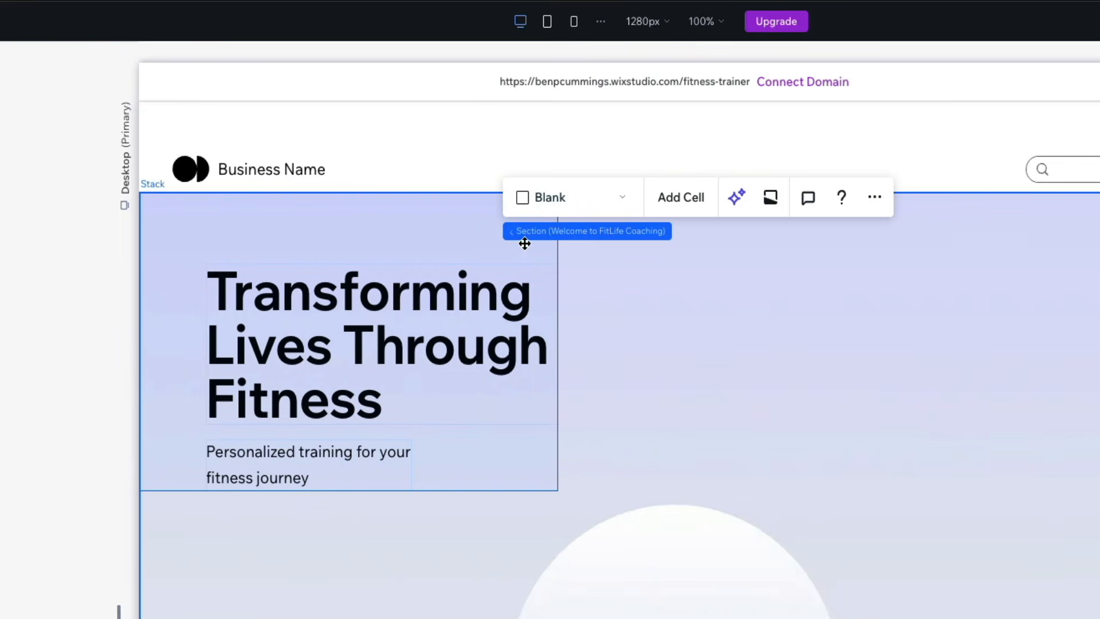
pyautogui.click(374, 300)
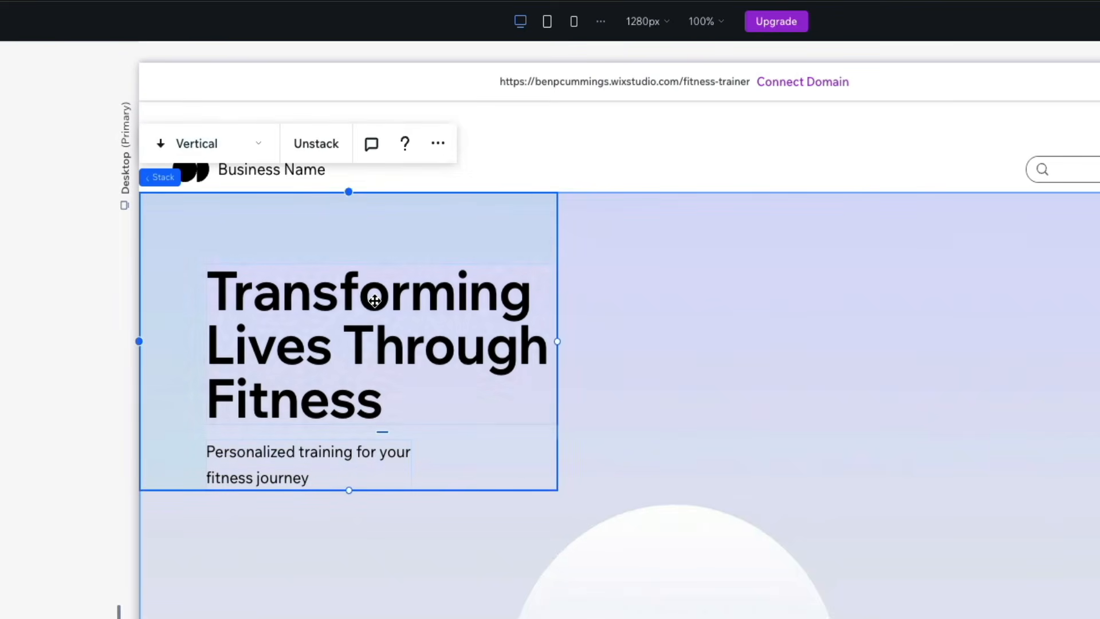
pyautogui.click(312, 295)
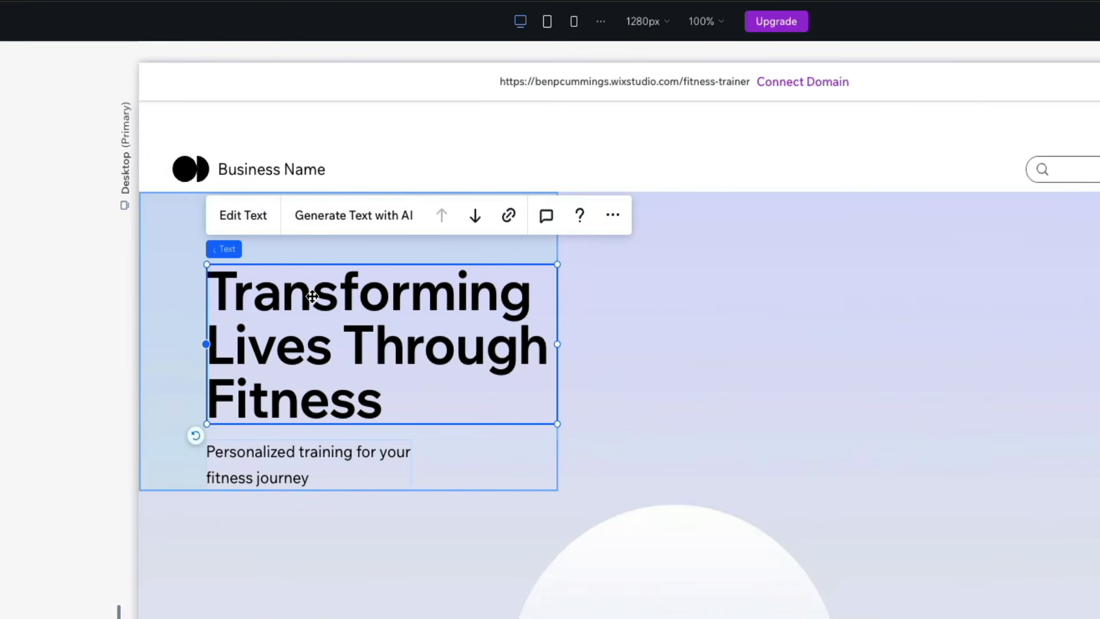
pyautogui.click(291, 453)
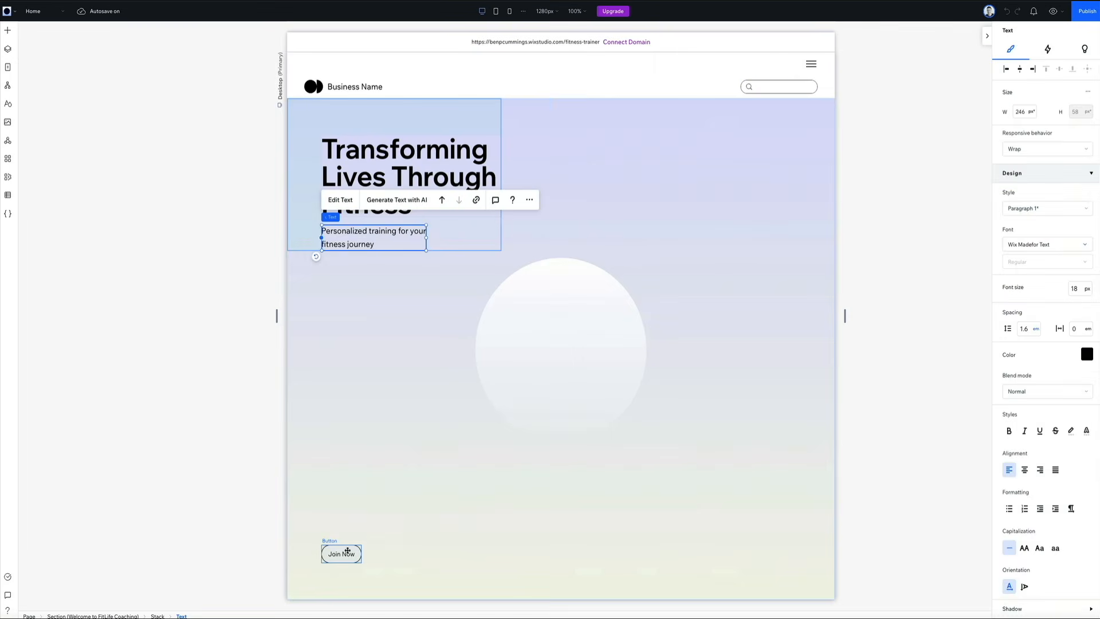
pyautogui.click(347, 550)
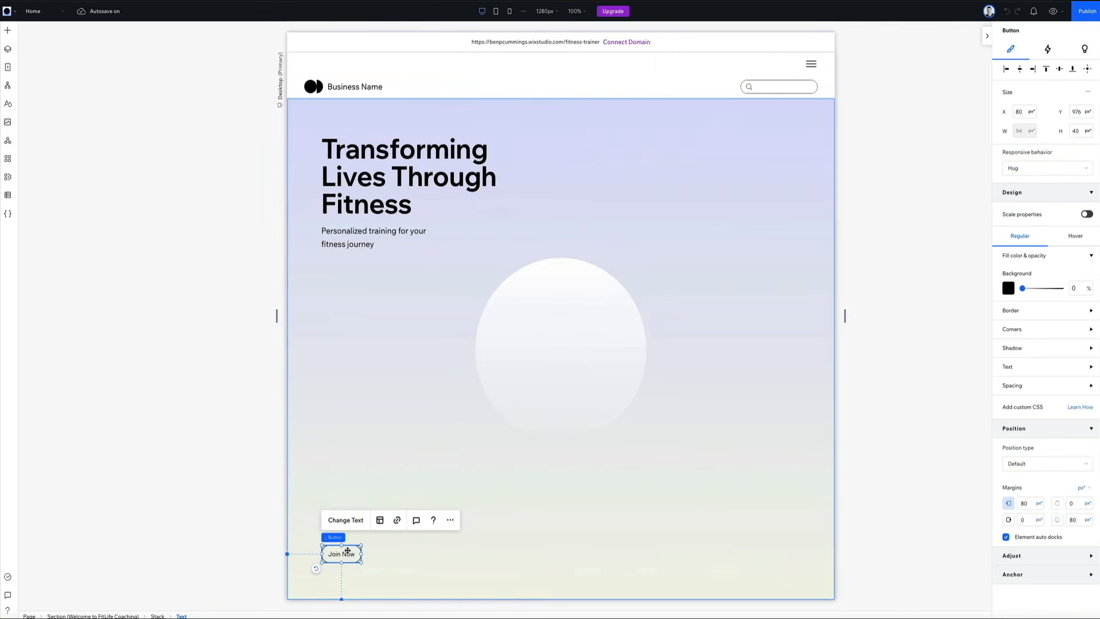
# Step: Inspect the Our Comprehensive Services section's structure, from its title cell to the Group Classes and Nutritional Guidance card stacks
pyautogui.scroll(-8, 575, 519)
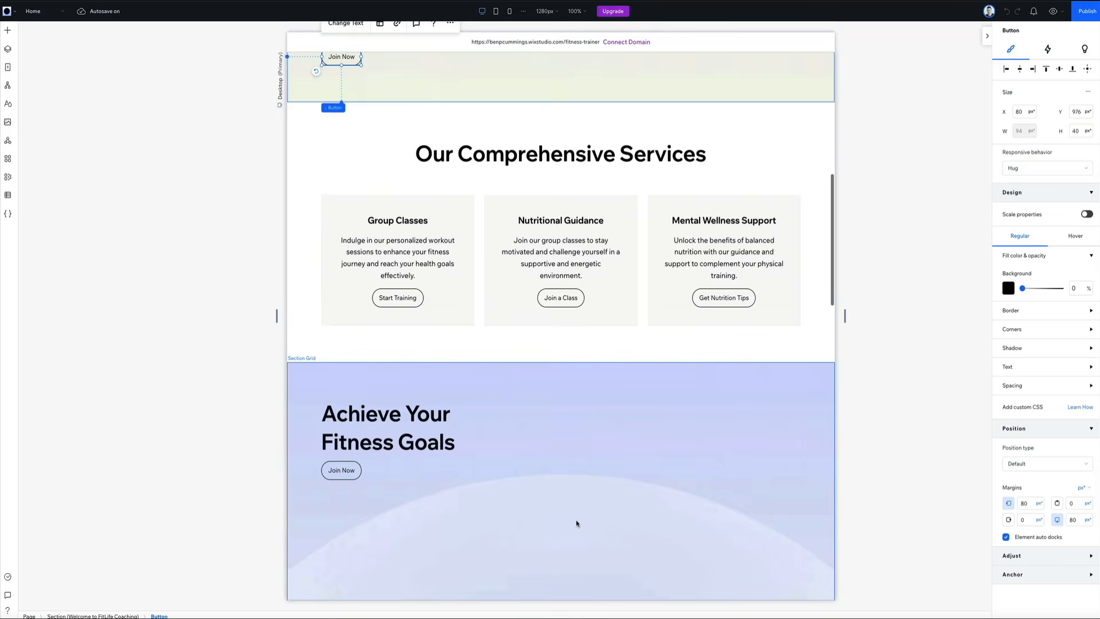
pyautogui.doubleClick(560, 166)
pyautogui.click(556, 156)
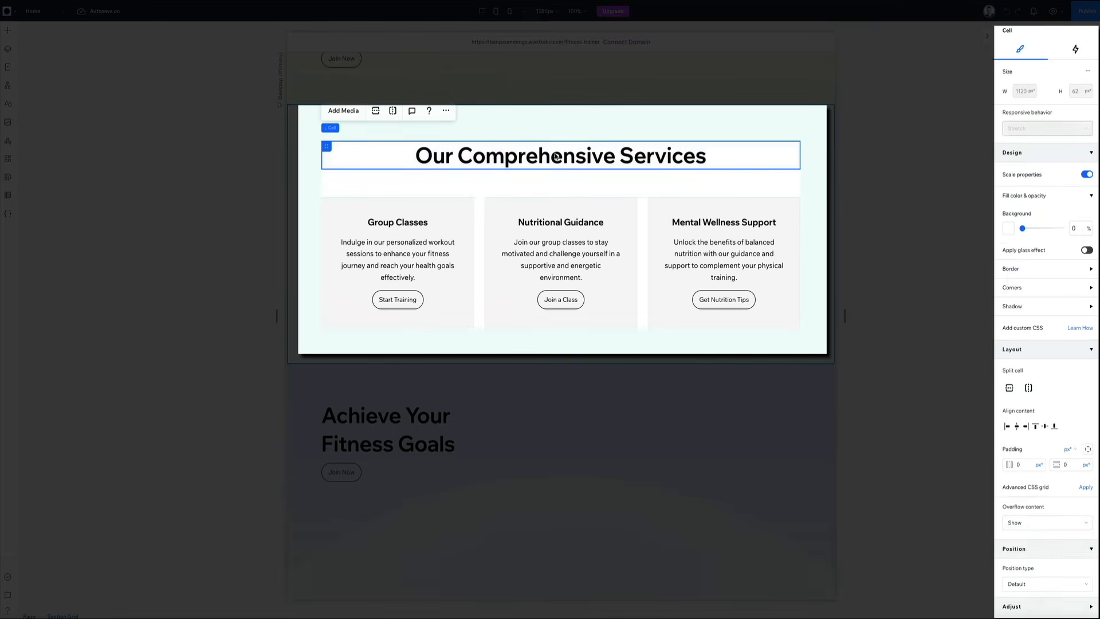
pyautogui.click(404, 224)
pyautogui.click(402, 224)
pyautogui.click(403, 224)
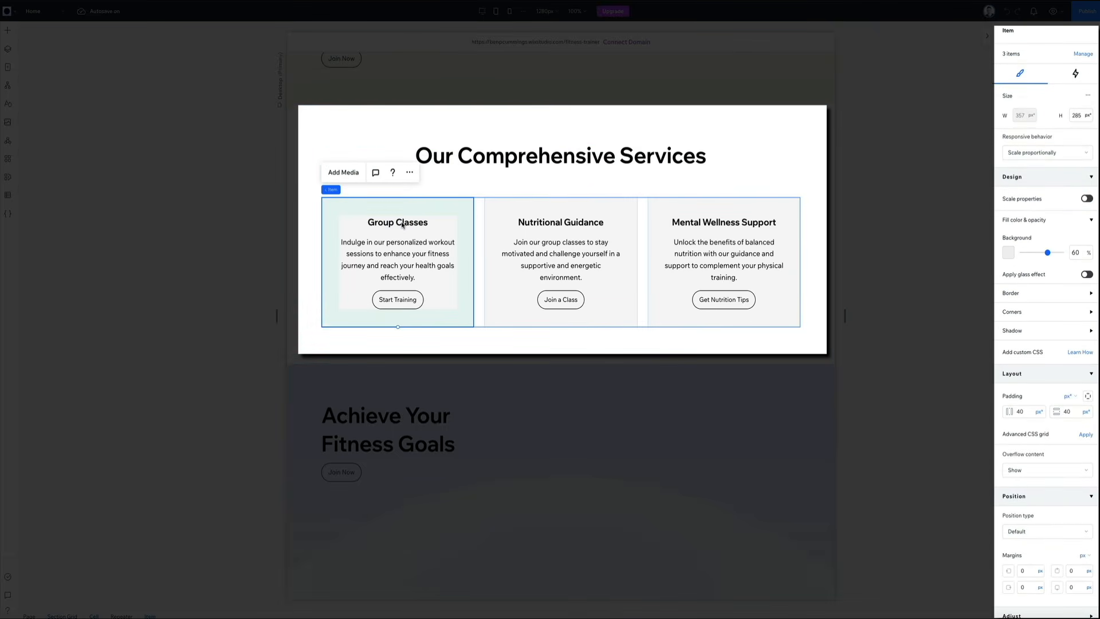
pyautogui.click(403, 225)
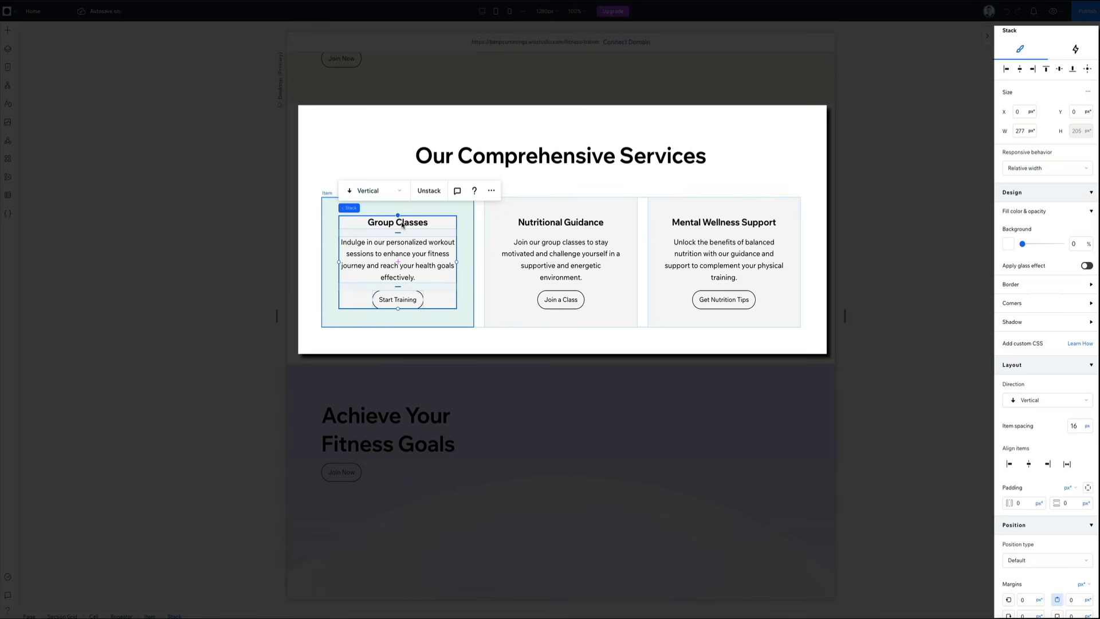
pyautogui.click(560, 300)
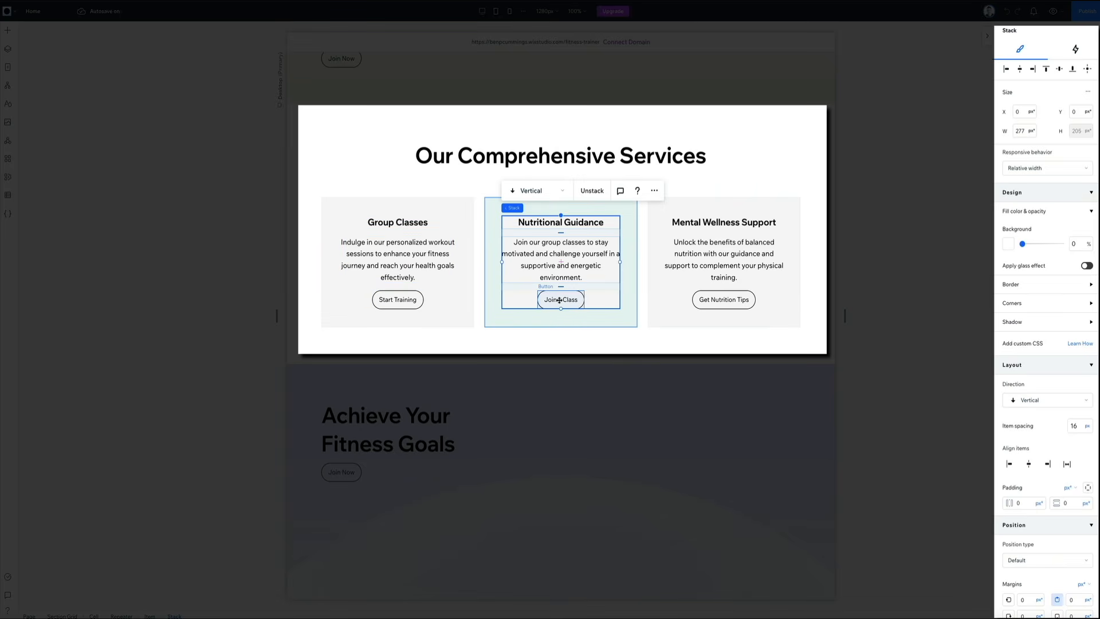
# Step: Inspect the Achieve Your Fitness Goals section's stack, heading text and Join Now button
pyautogui.click(405, 421)
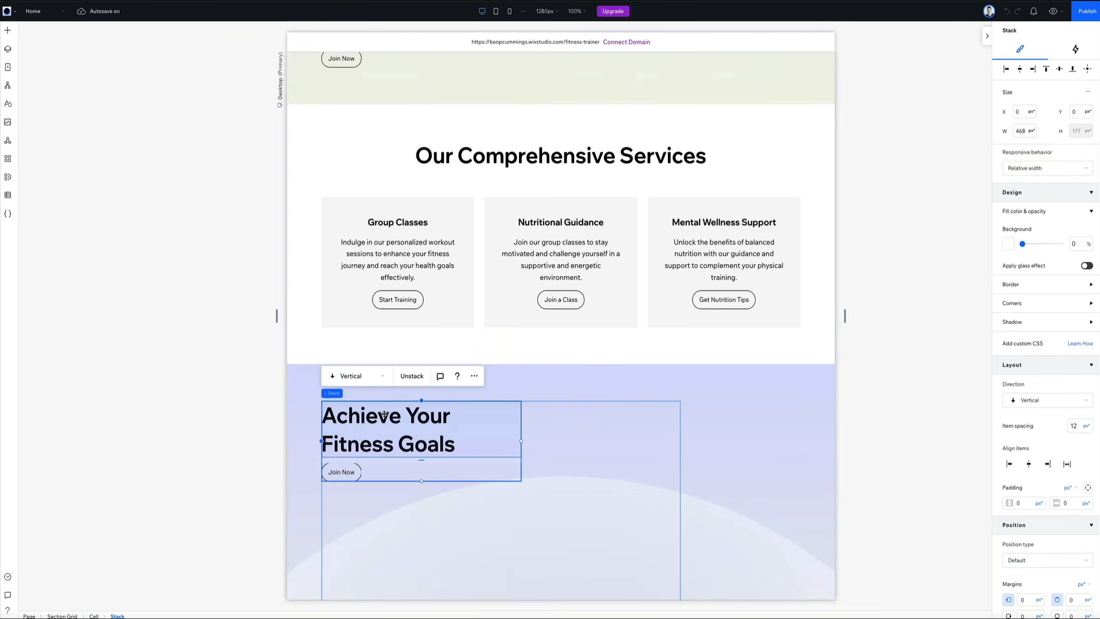
pyautogui.click(384, 414)
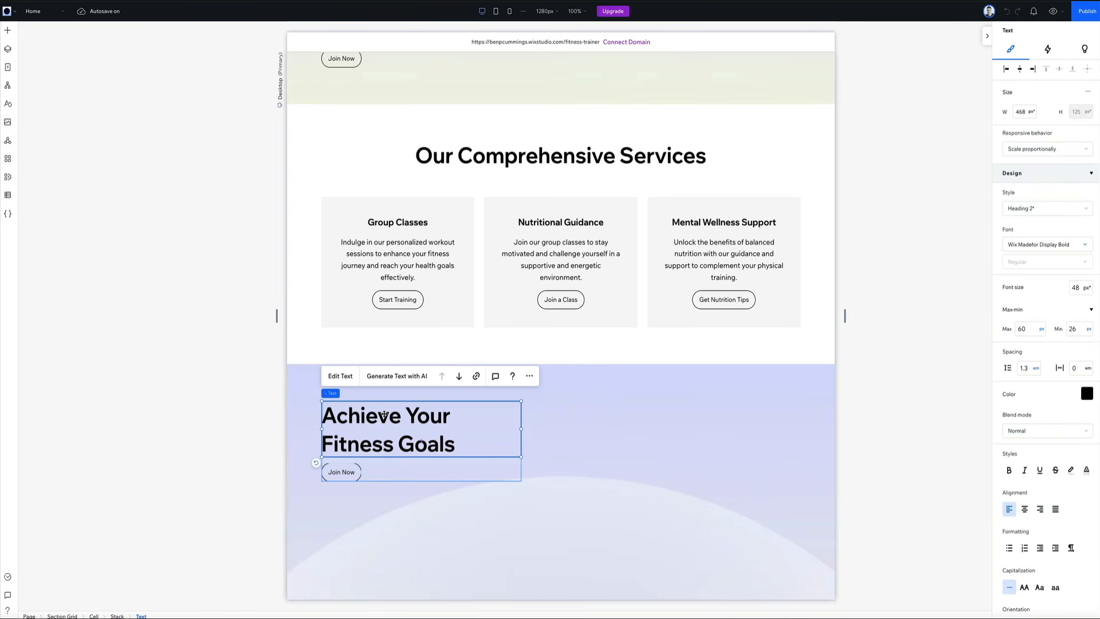
pyautogui.click(345, 471)
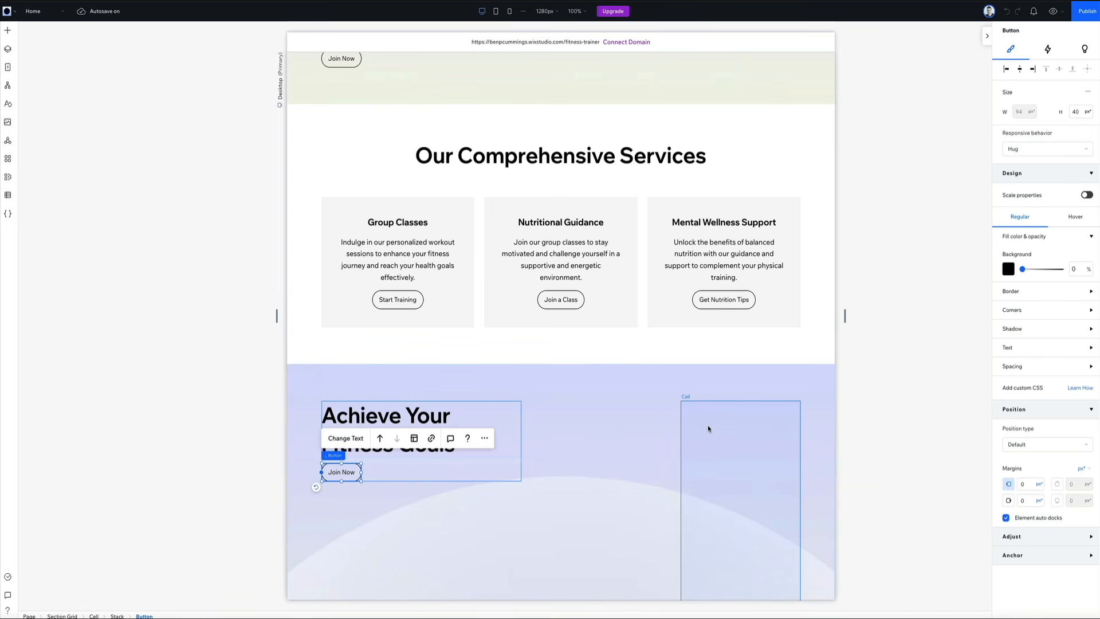
# Step: Start replacing the hero section's background media with an image from the AI Image Creator
pyautogui.scroll(6, 638, 390)
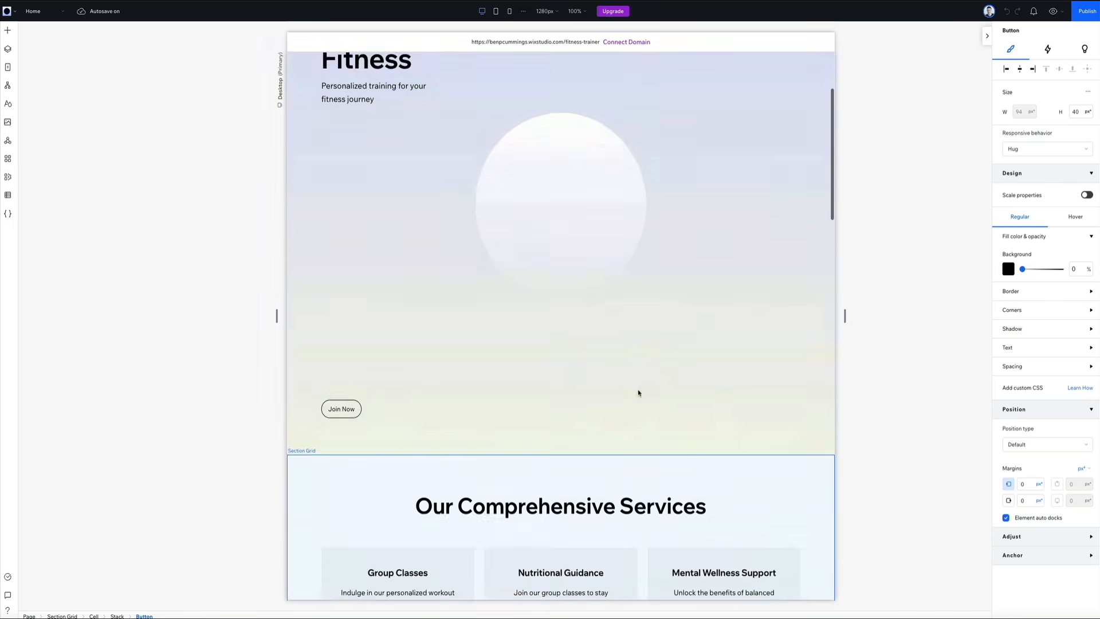
pyautogui.scroll(3, 638, 392)
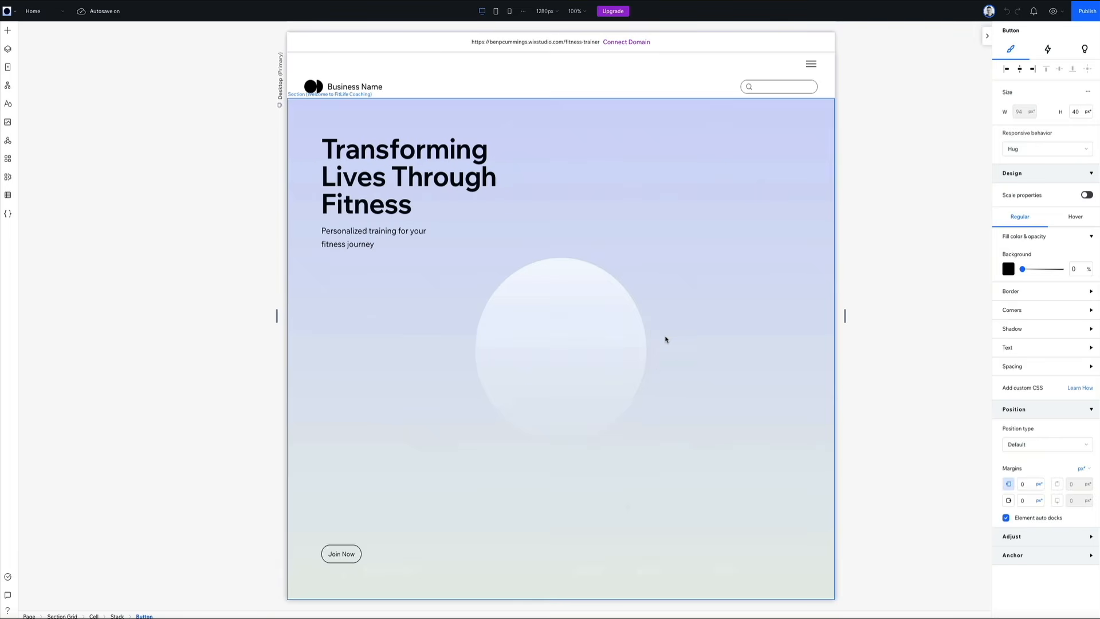
pyautogui.click(674, 201)
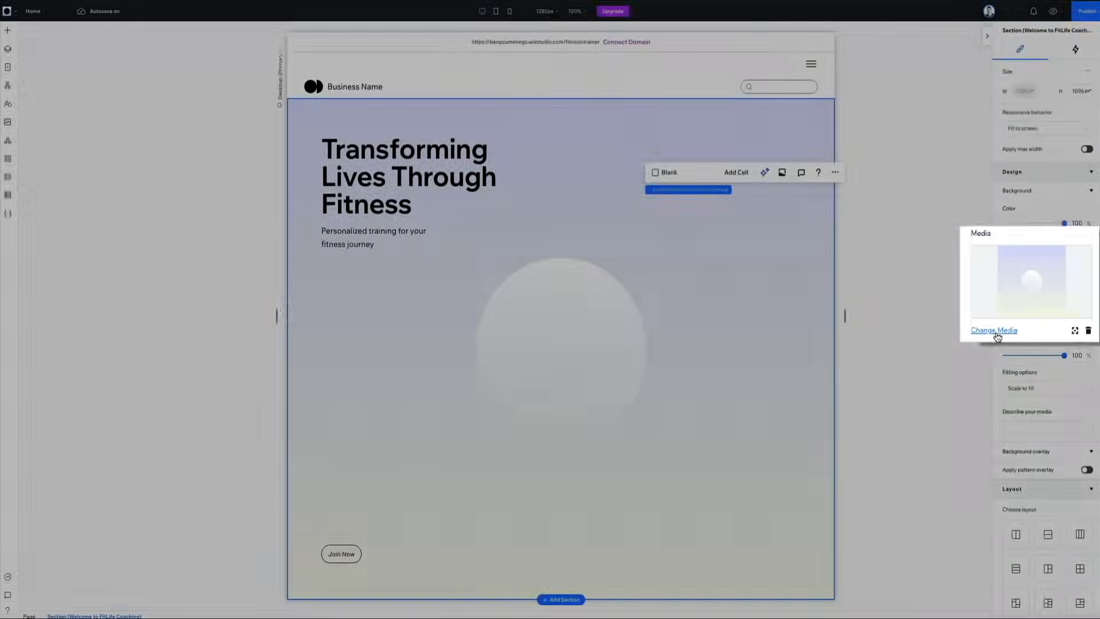
pyautogui.click(1019, 319)
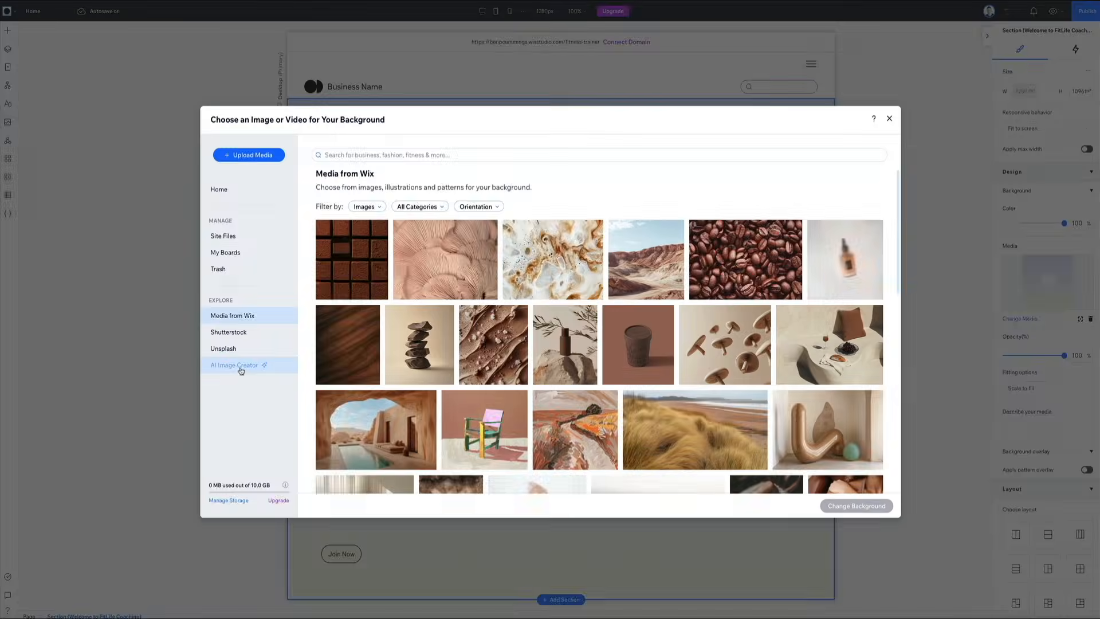
pyautogui.click(238, 367)
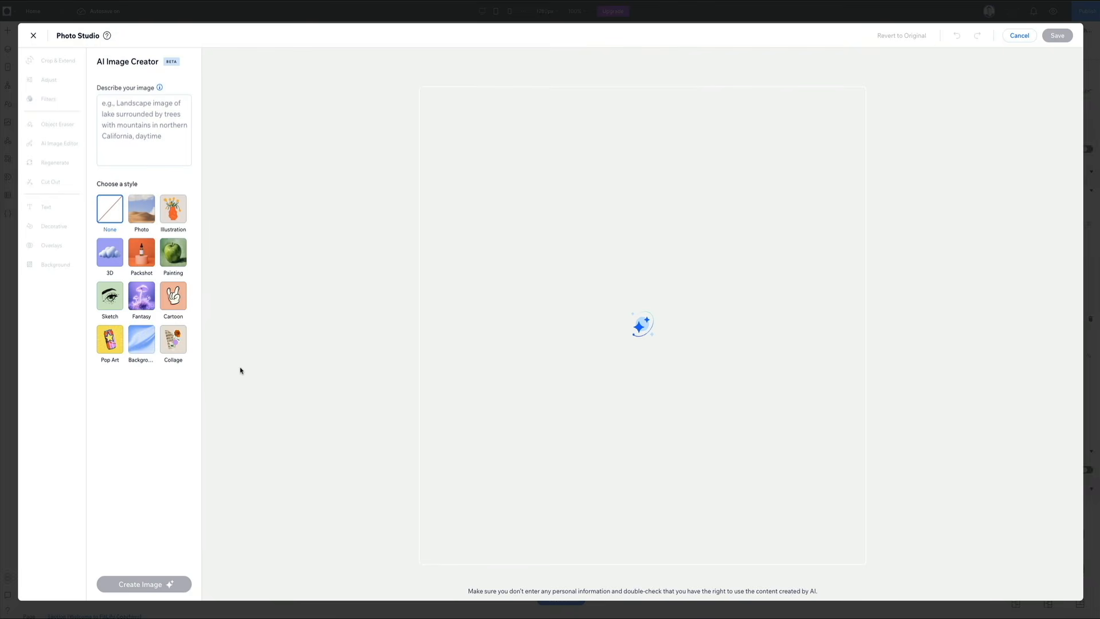
# Step: Generate a Photo-style image described as "Modern fitness center, high ceilings, natural lighting, red and black color scheme."
pyautogui.click(149, 131)
pyautogui.write('M')
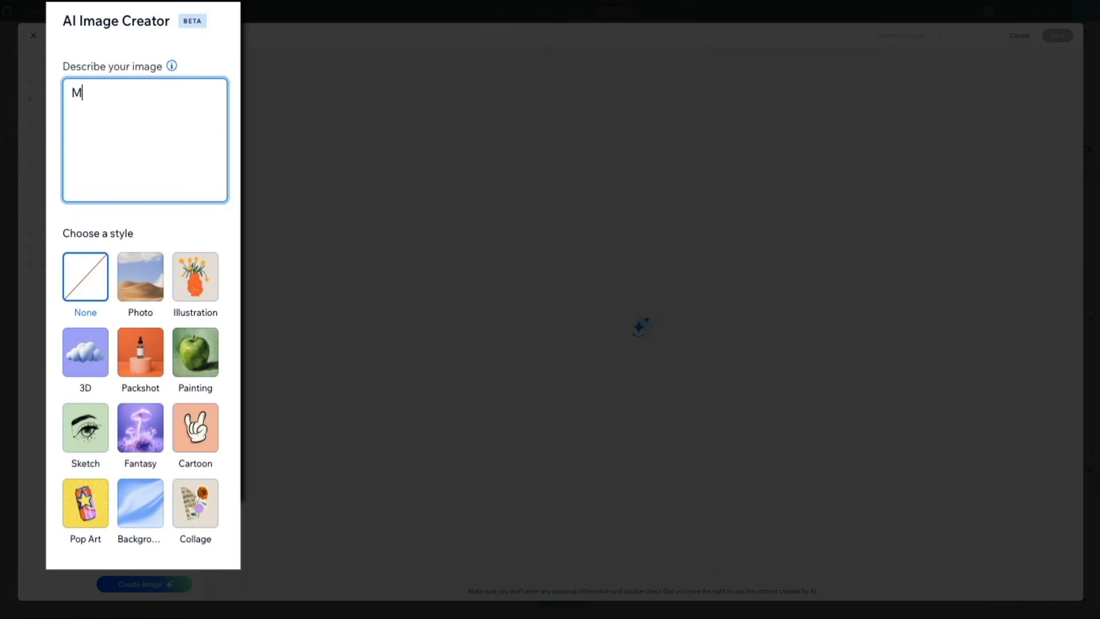
pyautogui.write('odern fitness center')
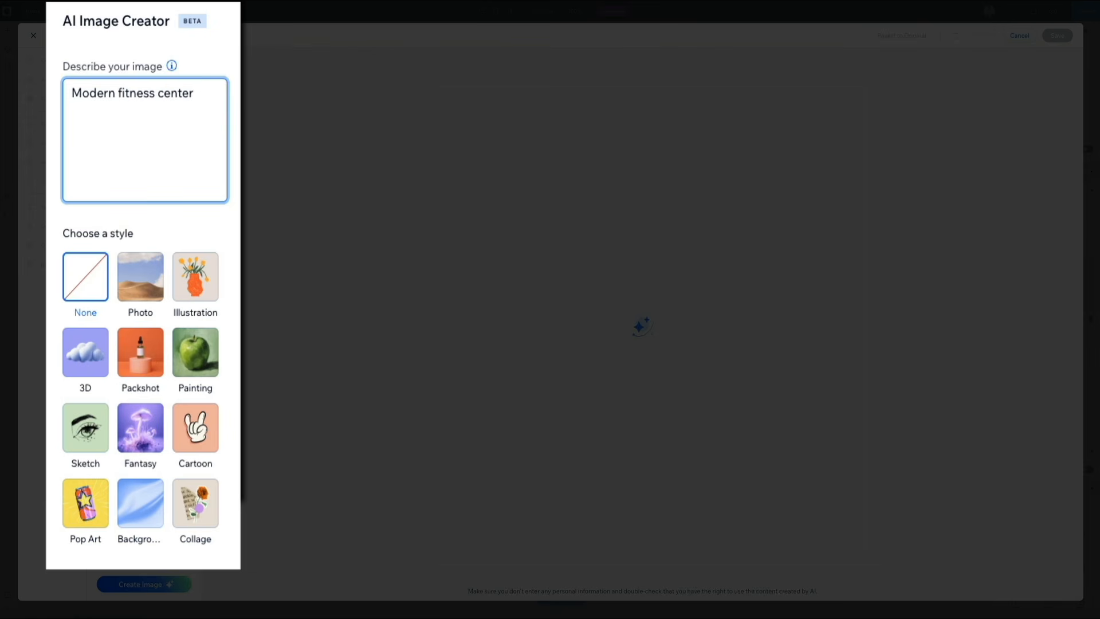
pyautogui.write(', high ceilings, natural lighting, red and black color scheme.')
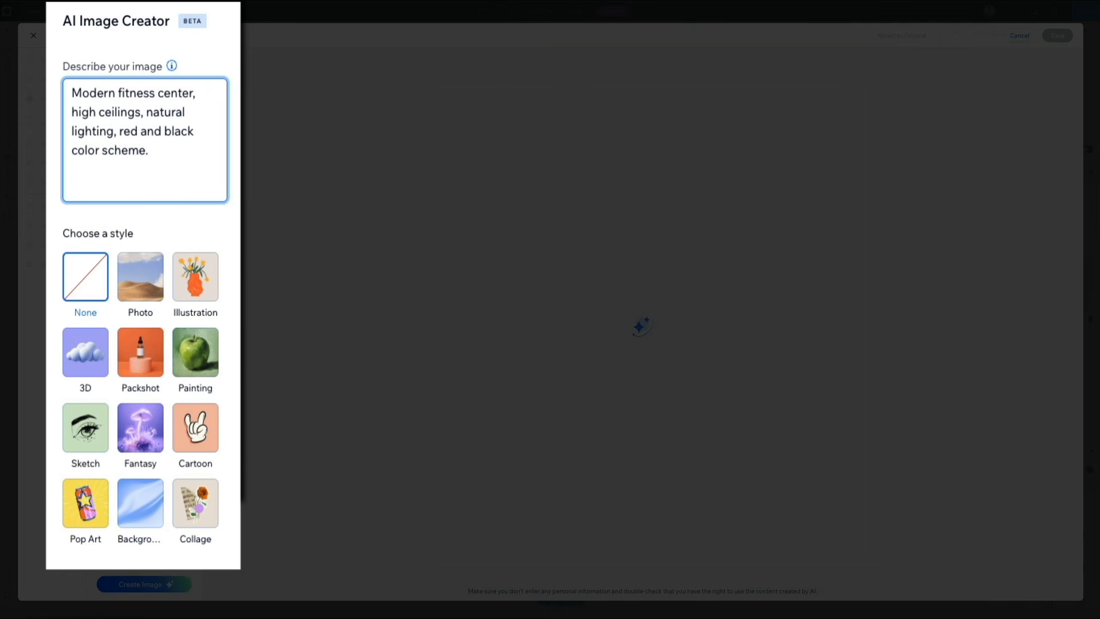
pyautogui.click(144, 299)
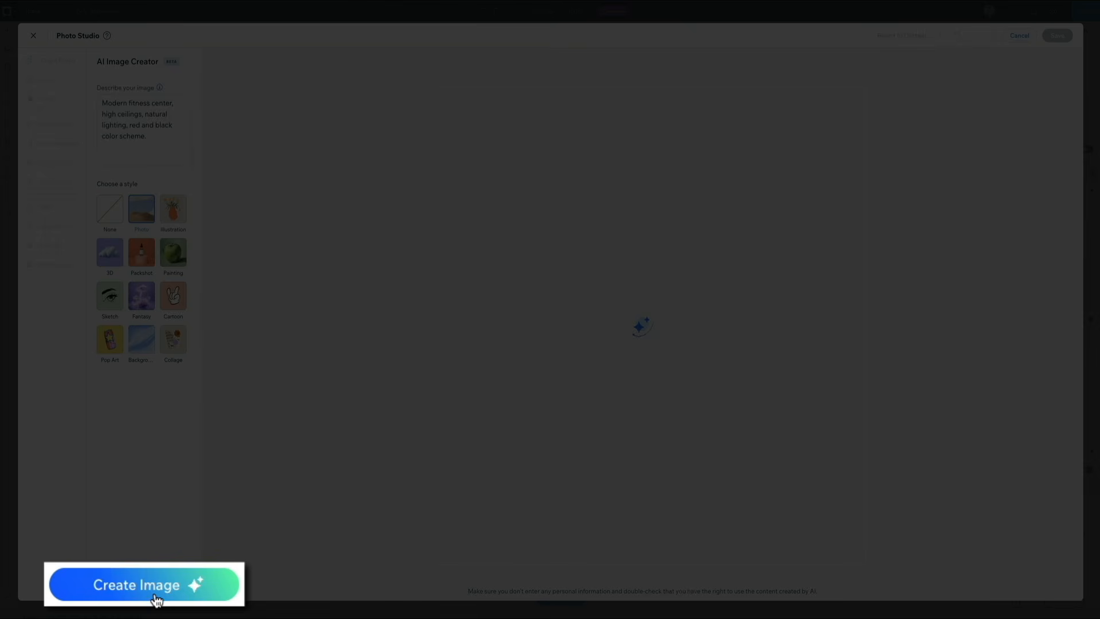
pyautogui.click(156, 600)
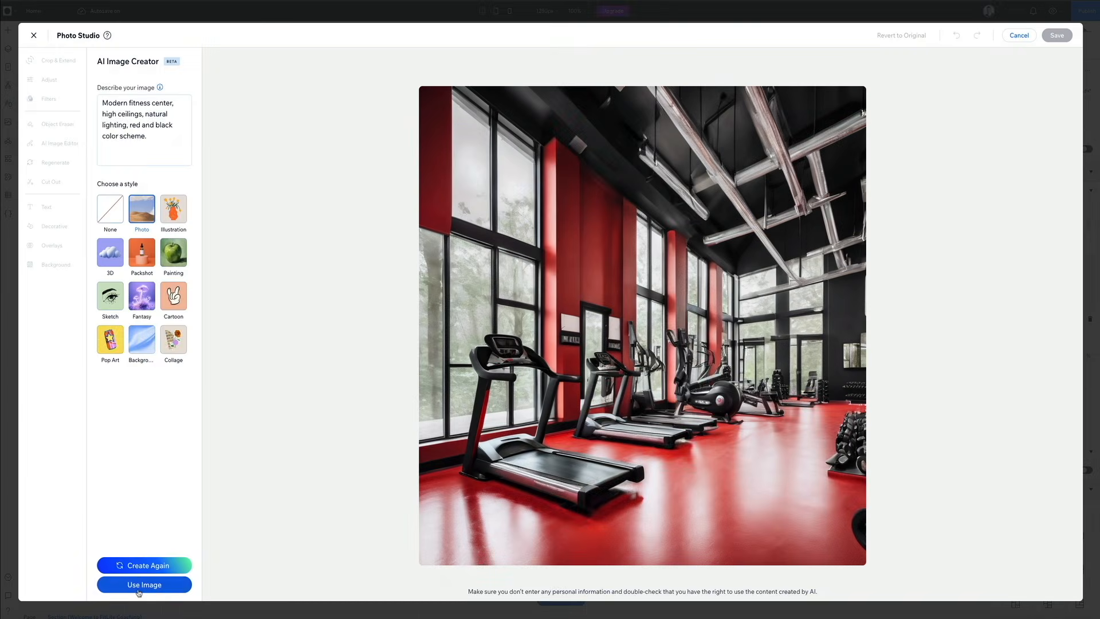
# Step: Accept the generated gym image, upscale and save it, and apply it as the hero section's background
pyautogui.click(135, 592)
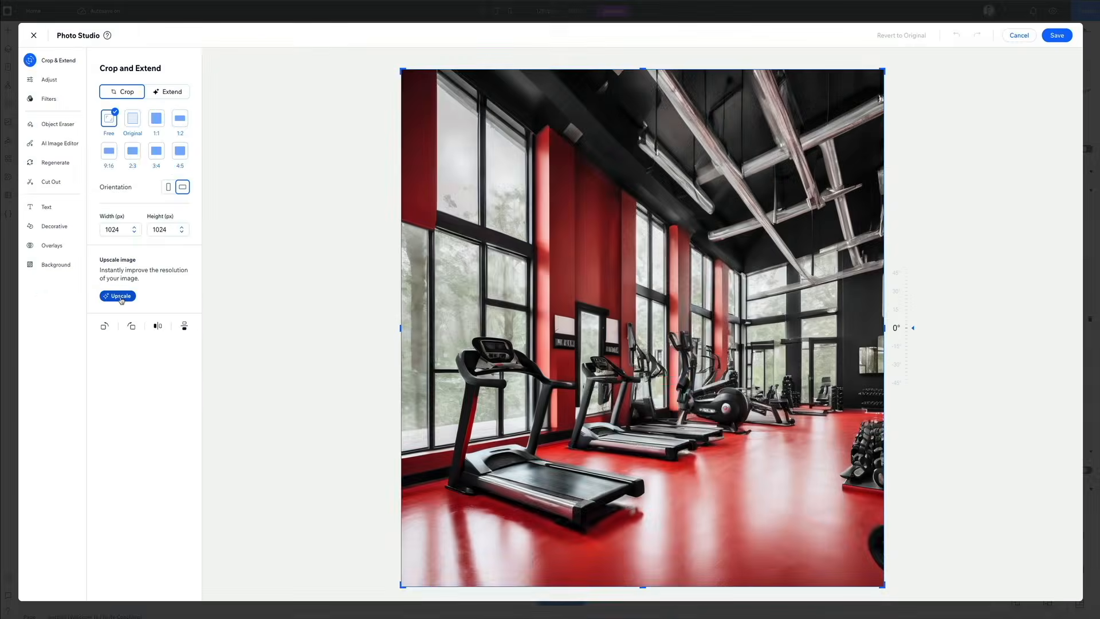
pyautogui.click(118, 296)
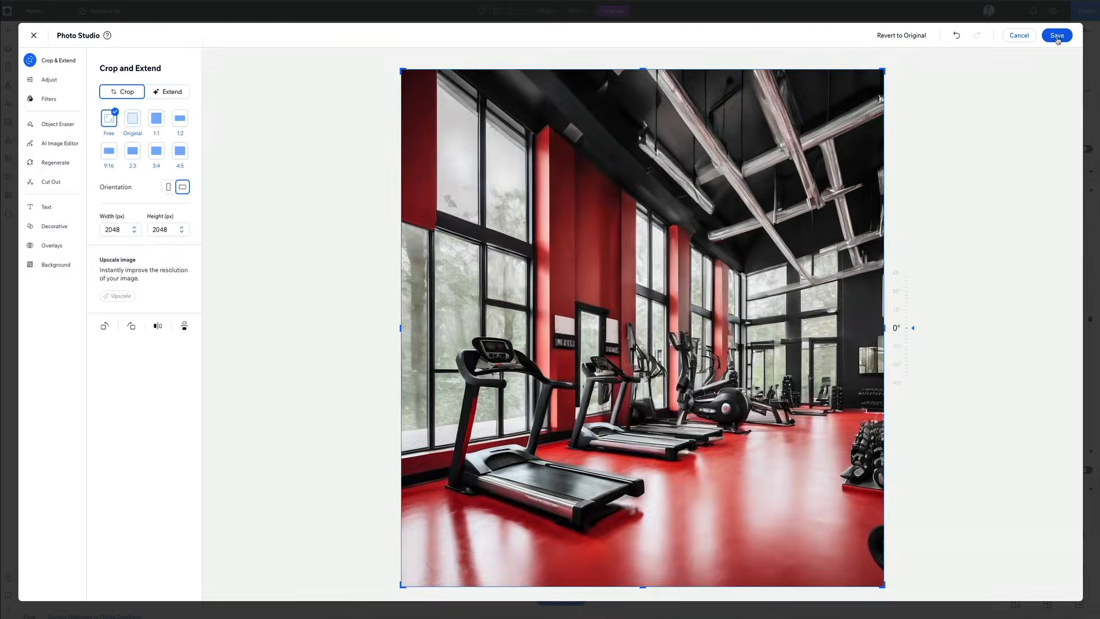
pyautogui.click(1059, 38)
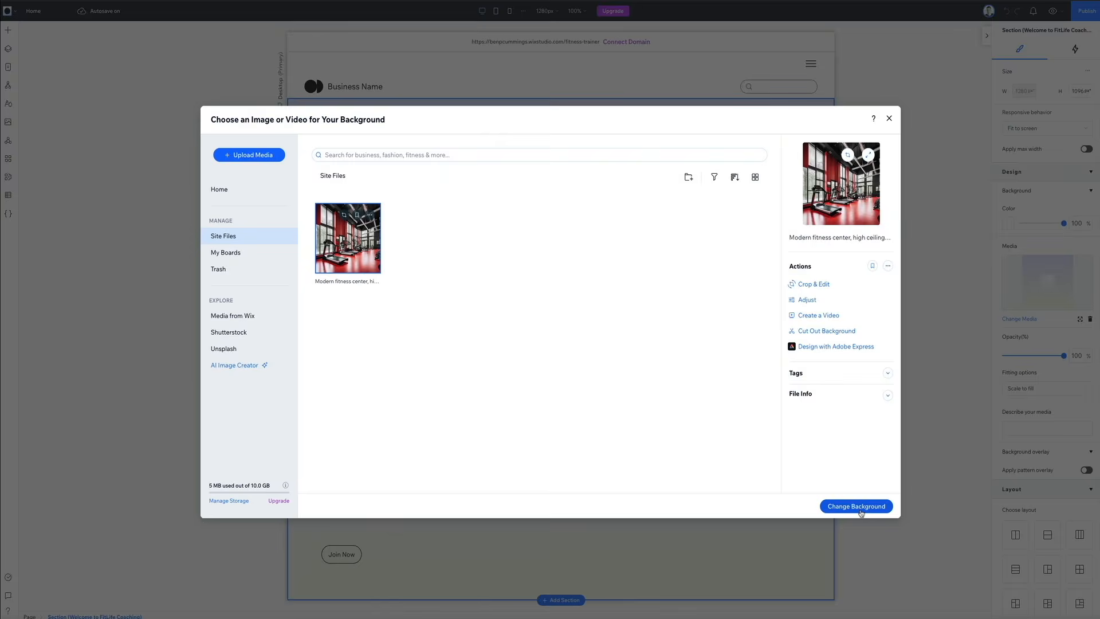
pyautogui.click(856, 507)
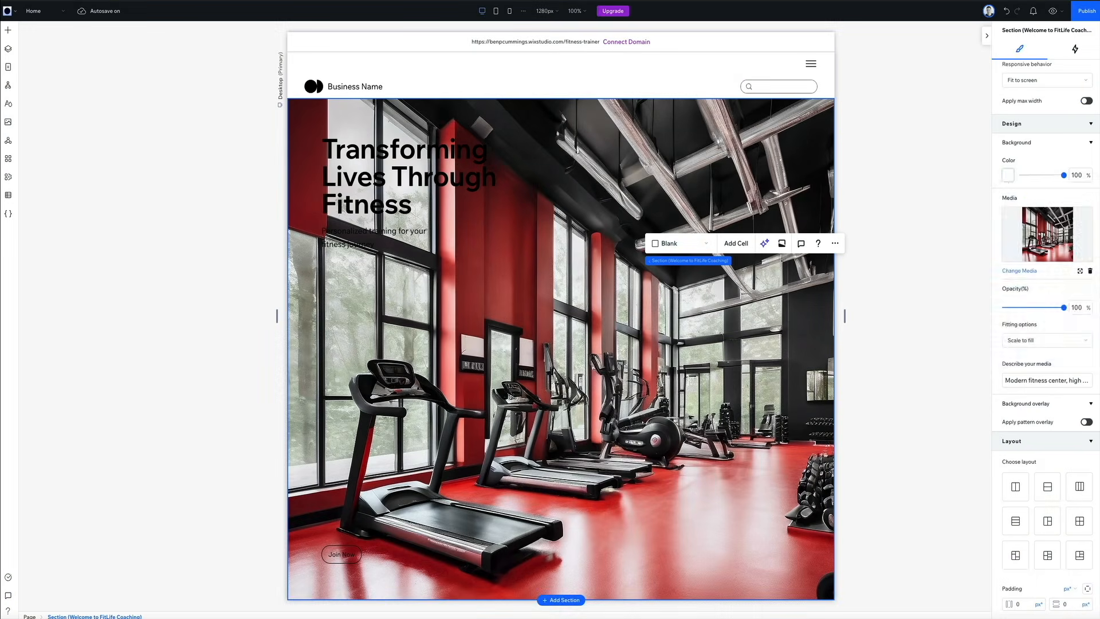
# Step: Set the hero section's background color to the black theme color, Color 5 (#000000)
pyautogui.click(1007, 172)
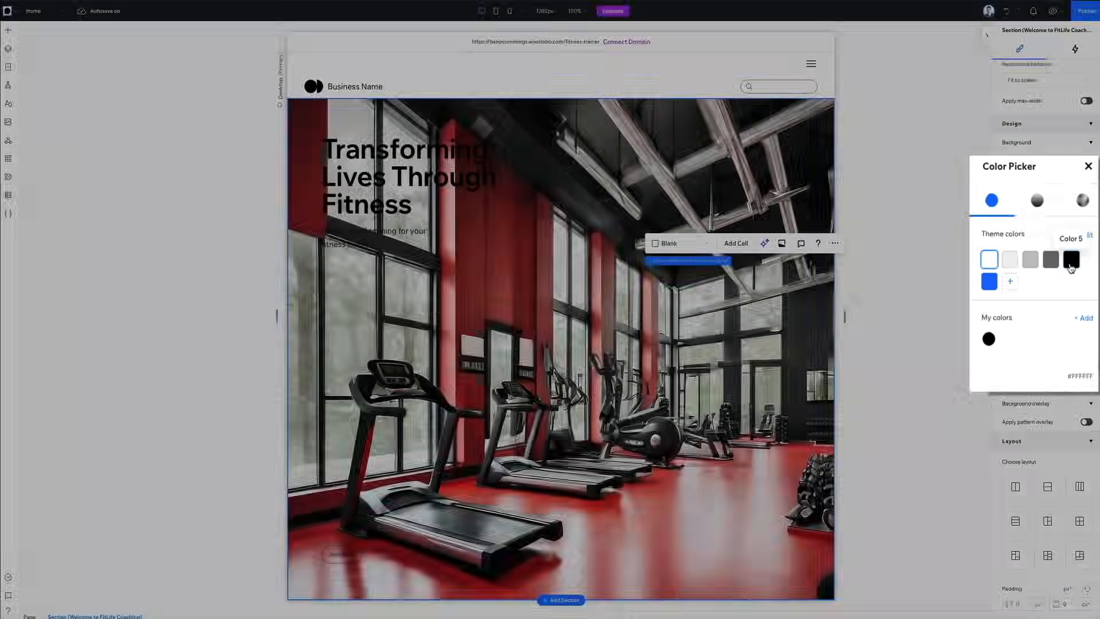
pyautogui.click(1076, 265)
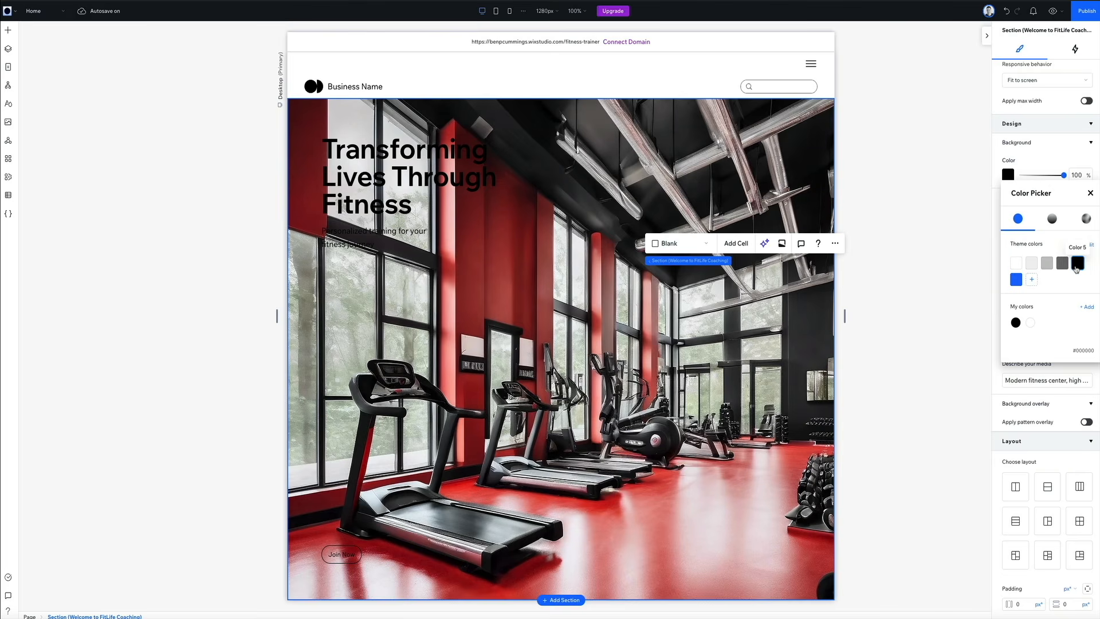
pyautogui.click(1090, 193)
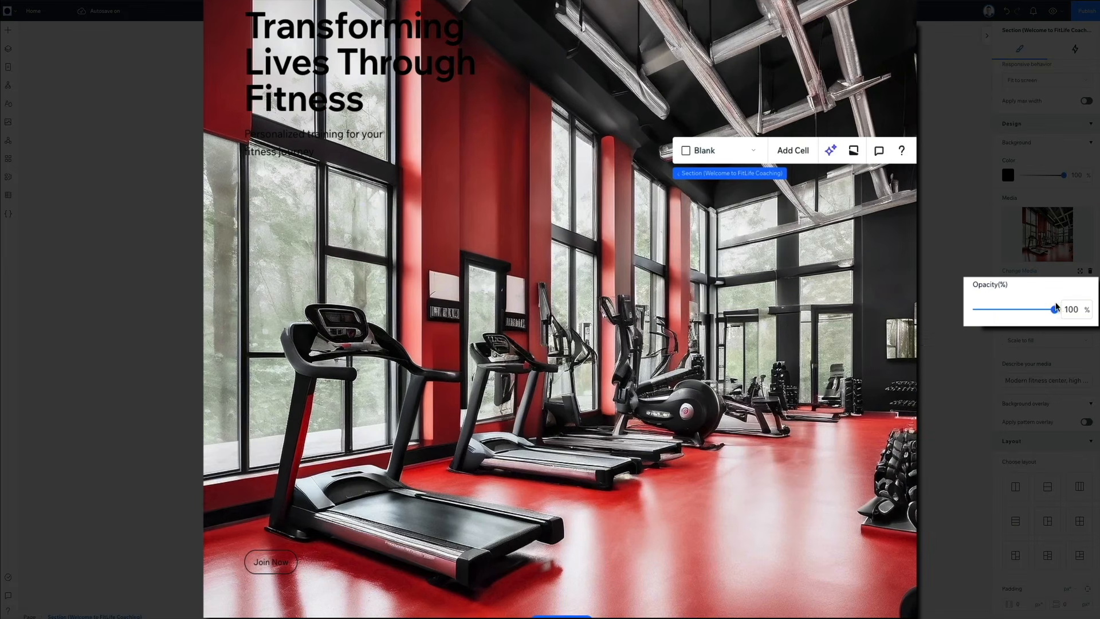
# Step: Reduce the hero background image's opacity to 74% and enable a pattern overlay on it
pyautogui.moveTo(1055, 314)
pyautogui.mouseDown()
pyautogui.moveTo(1031, 312)
pyautogui.moveTo(1047, 311)
pyautogui.mouseUp()
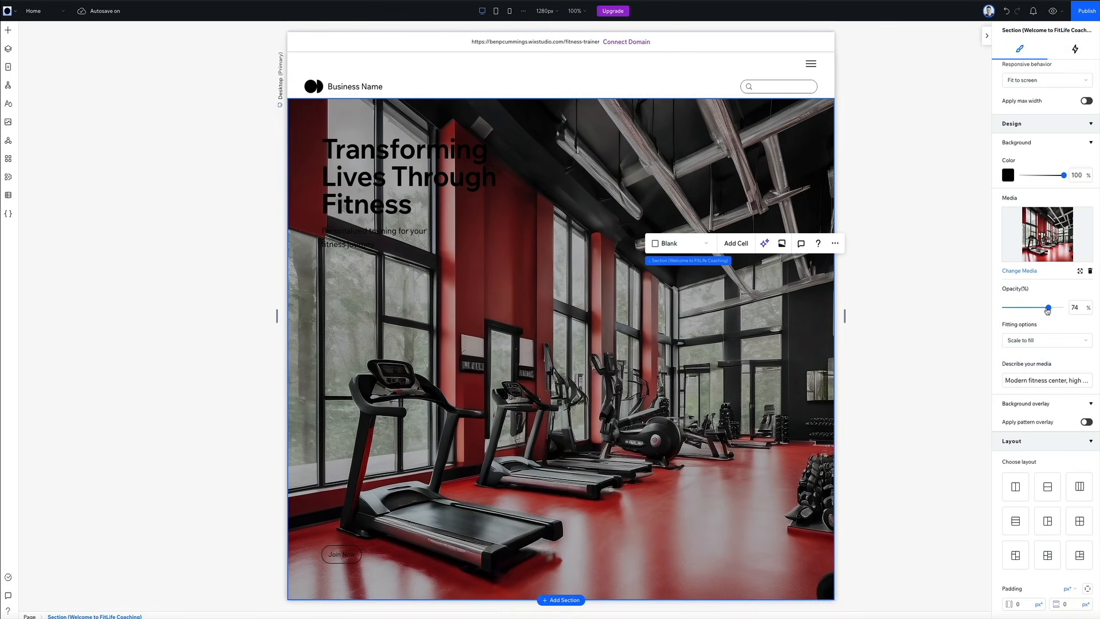
pyautogui.click(1085, 422)
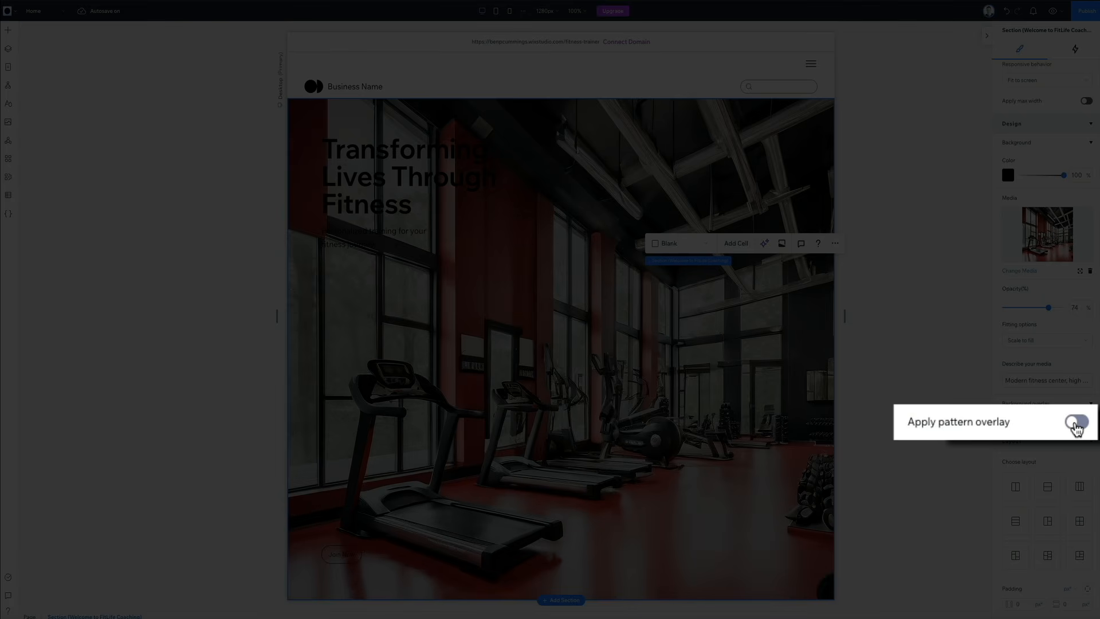
pyautogui.click(1077, 425)
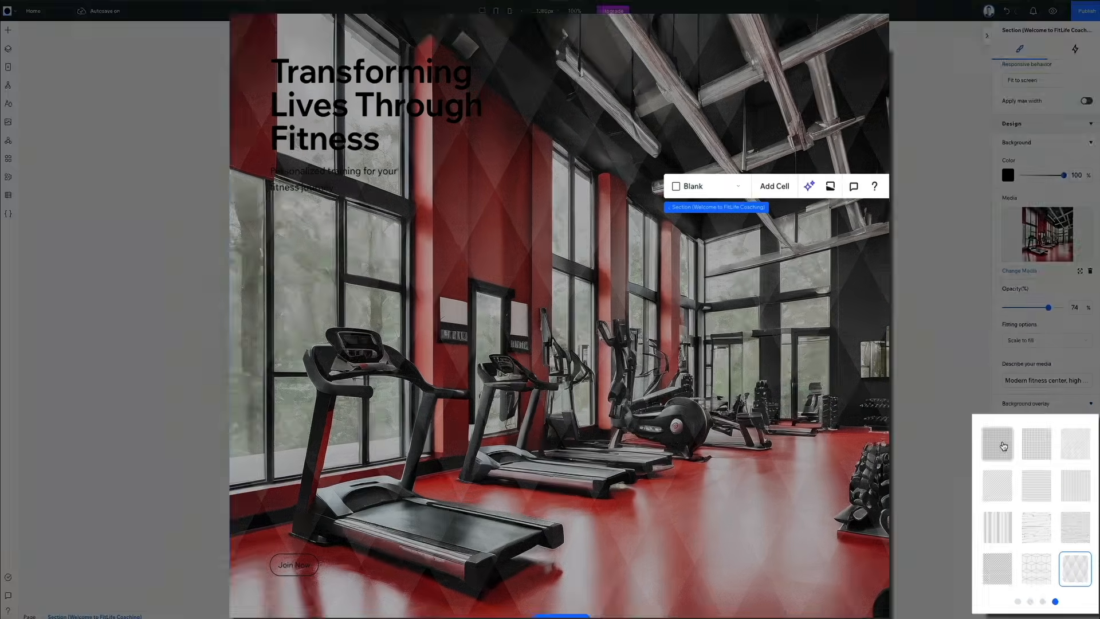
# Step: Compare several pattern overlays on the hero background and apply the fine-textured first pattern in the last row of the swatches
pyautogui.click(1015, 456)
pyautogui.click(1029, 435)
pyautogui.click(1069, 439)
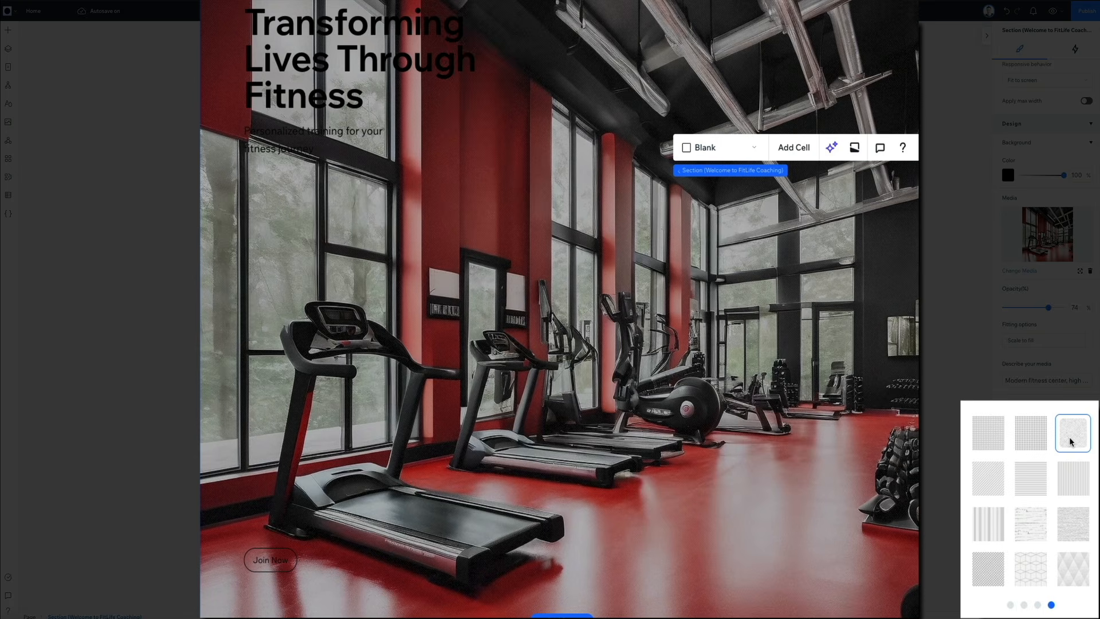
pyautogui.click(1073, 478)
pyautogui.click(1033, 516)
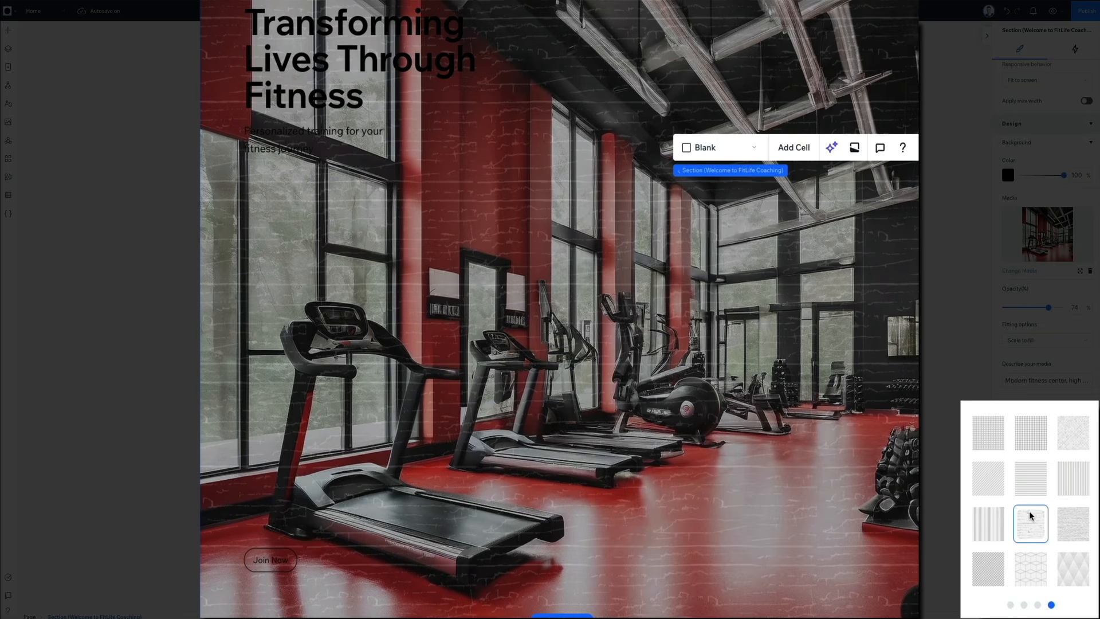
pyautogui.click(998, 526)
pyautogui.click(995, 570)
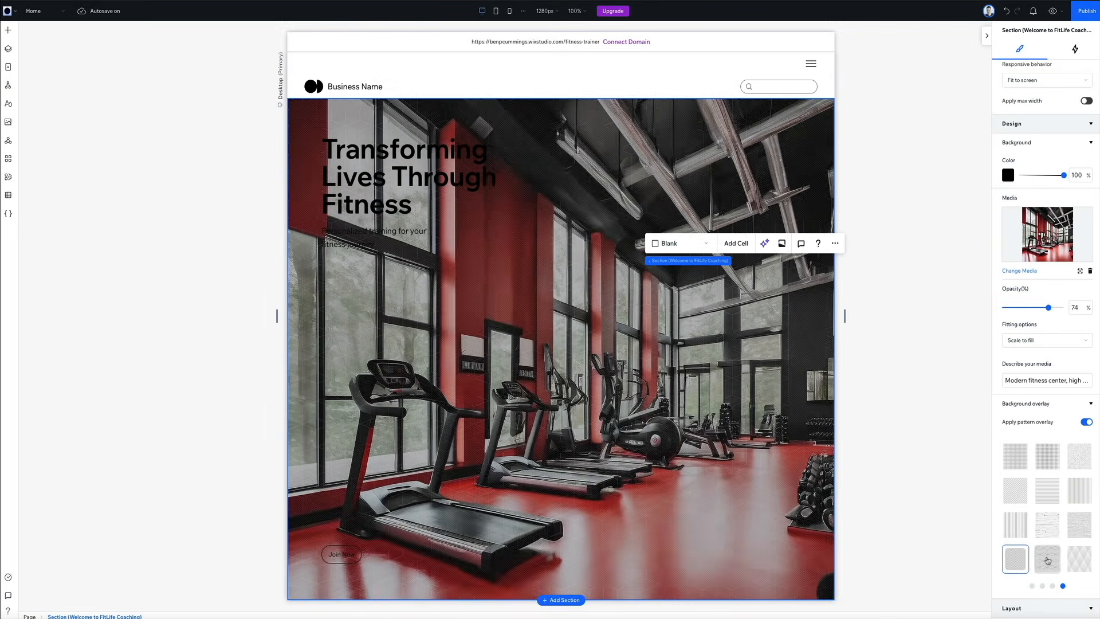
pyautogui.click(1031, 570)
pyautogui.click(1078, 560)
pyautogui.click(1021, 558)
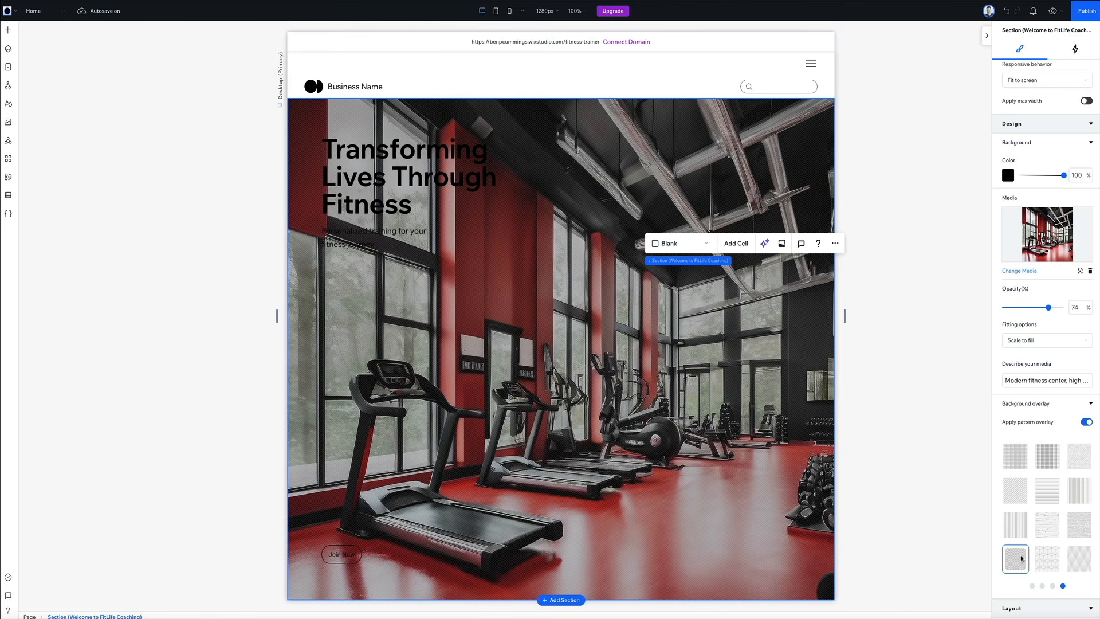
# Step: Change the text color of the hero heading and the paragraph beneath it to the white theme color, Color 1 (#FFFFFF)
pyautogui.click(407, 200)
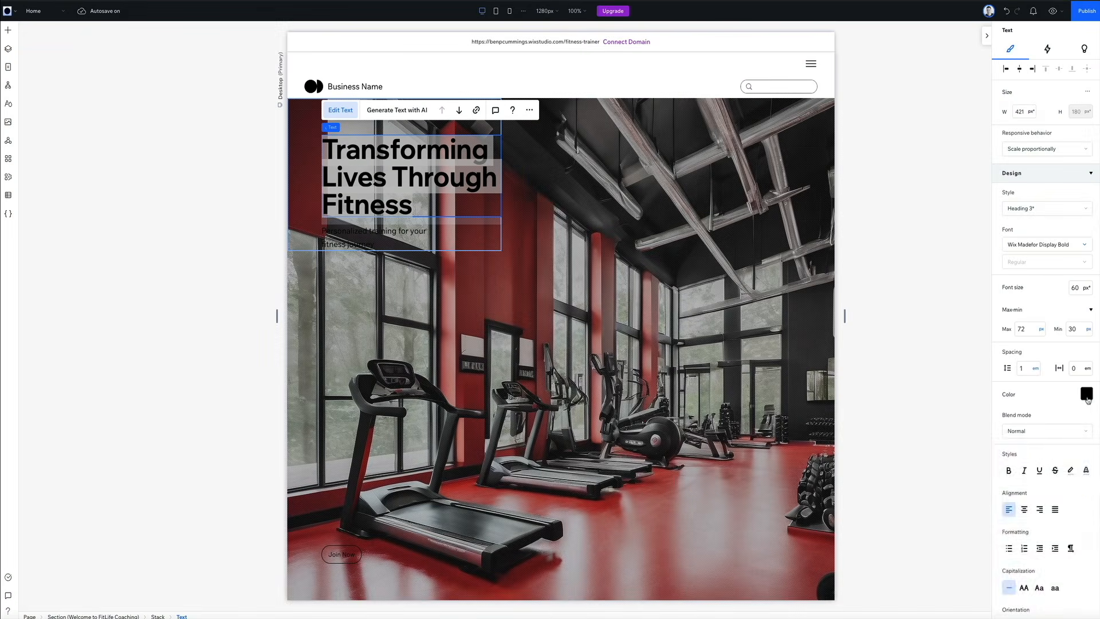
pyautogui.click(1086, 394)
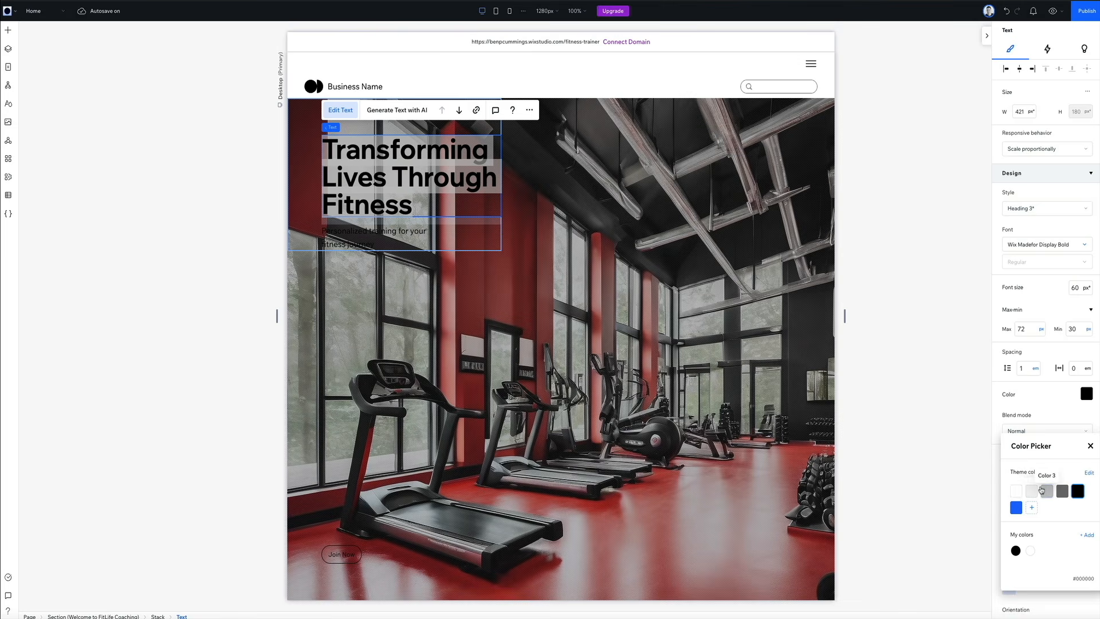
pyautogui.click(1016, 490)
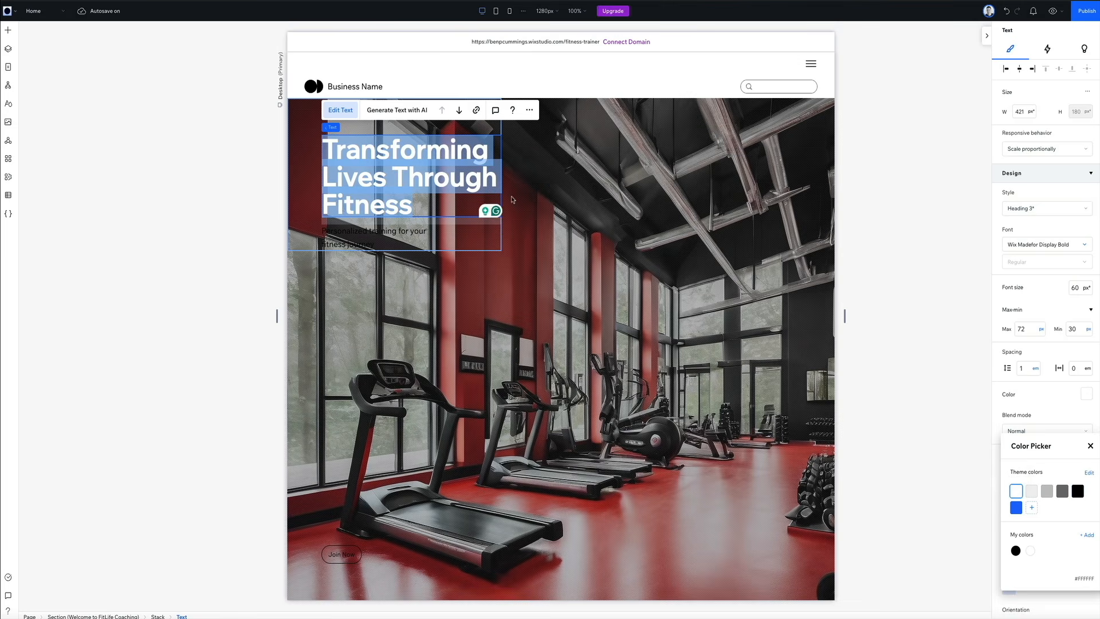
pyautogui.click(414, 231)
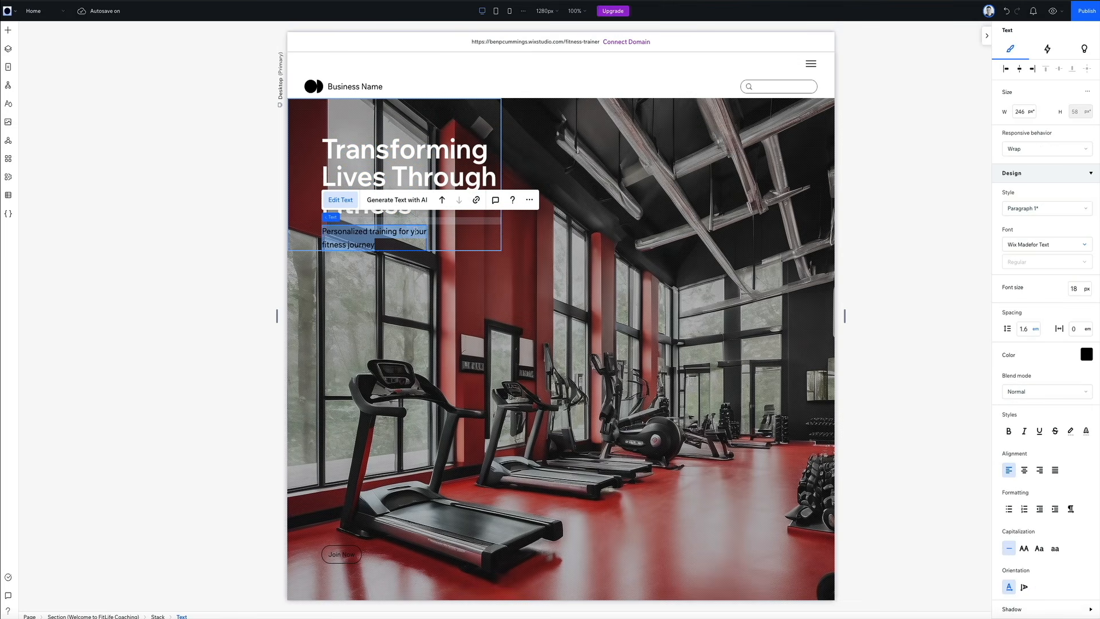
pyautogui.click(1084, 353)
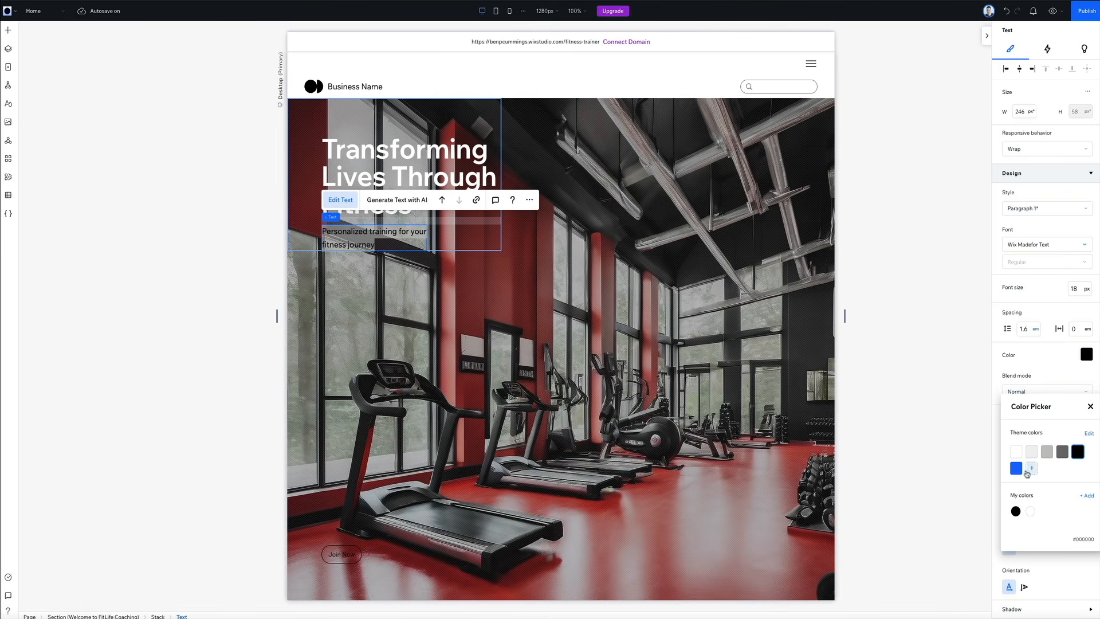
pyautogui.click(1016, 450)
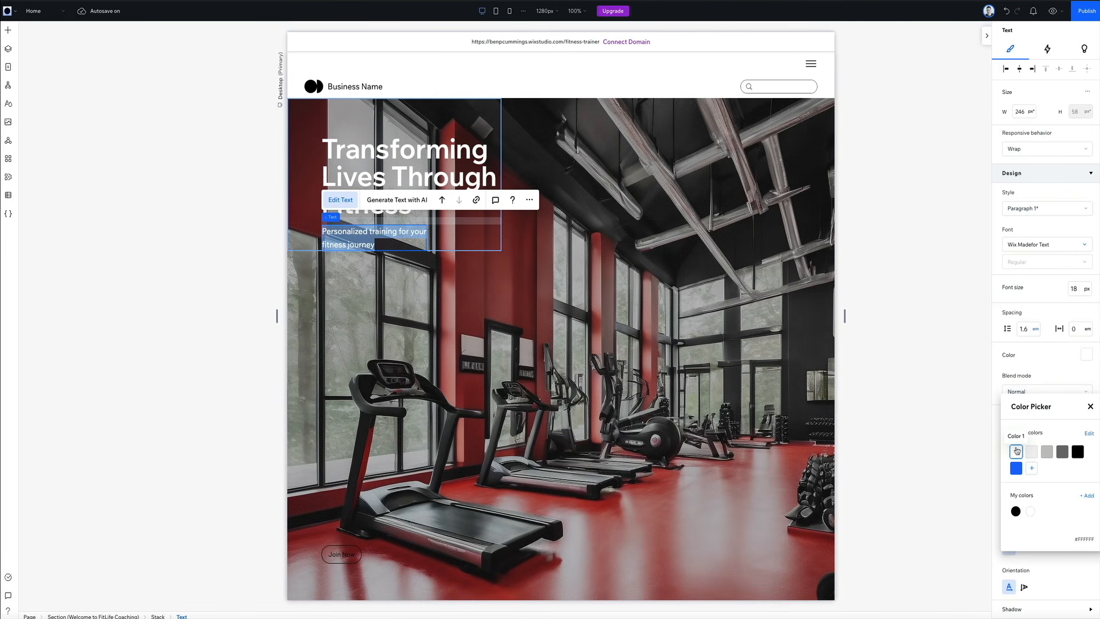
pyautogui.click(865, 370)
pyautogui.click(882, 360)
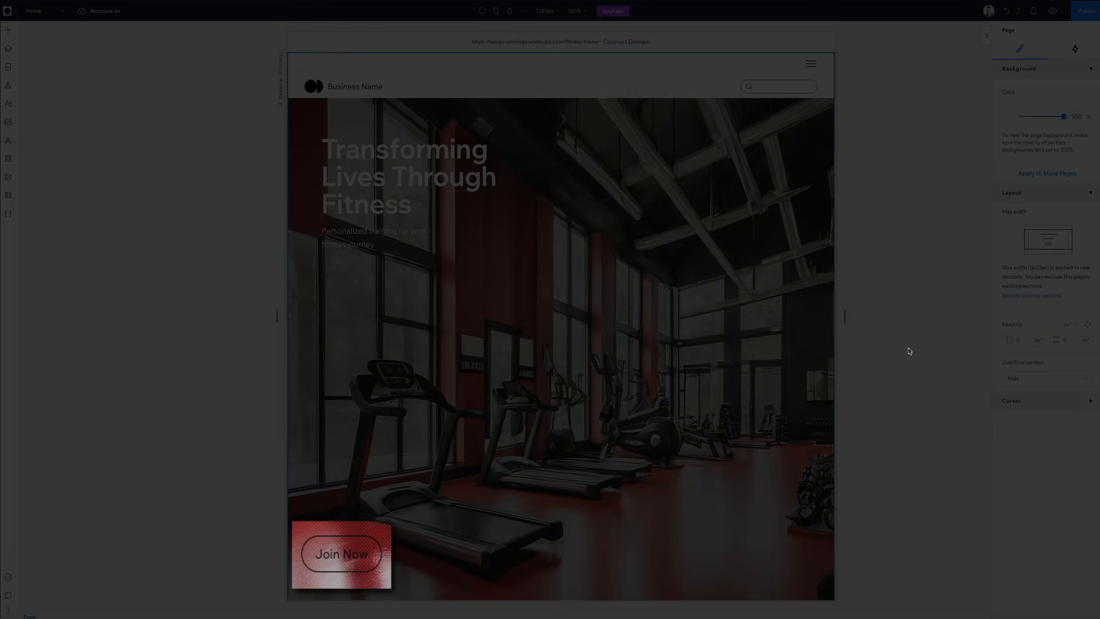
# Step: Fill the hero's Join Now button background with the white theme color, Color 1 (#FFFFFF), at 100% opacity
pyautogui.click(340, 554)
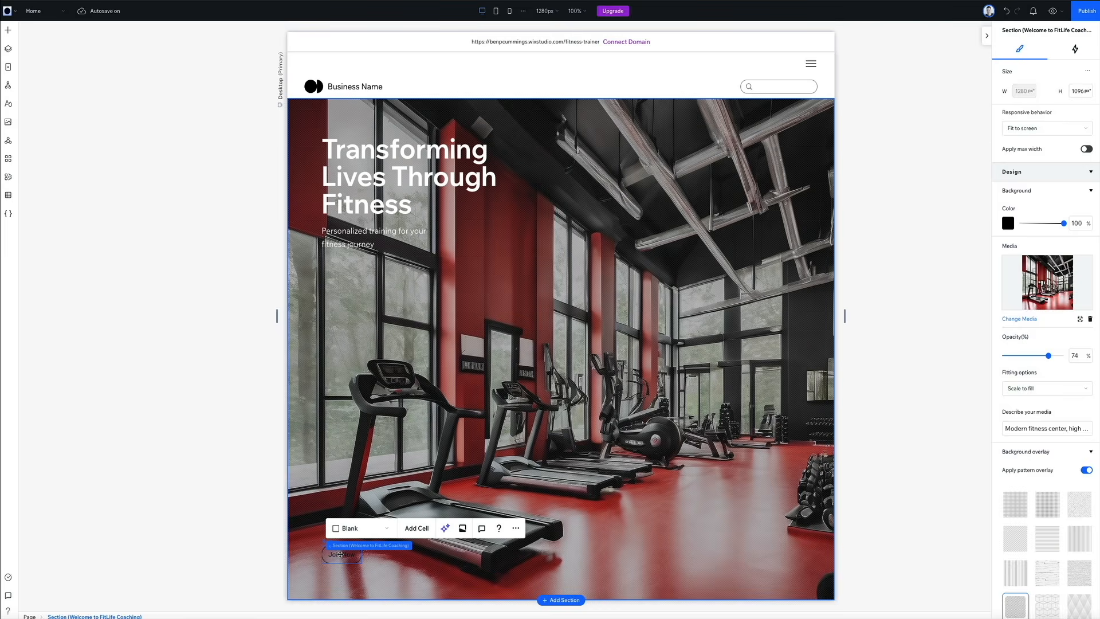
pyautogui.click(340, 554)
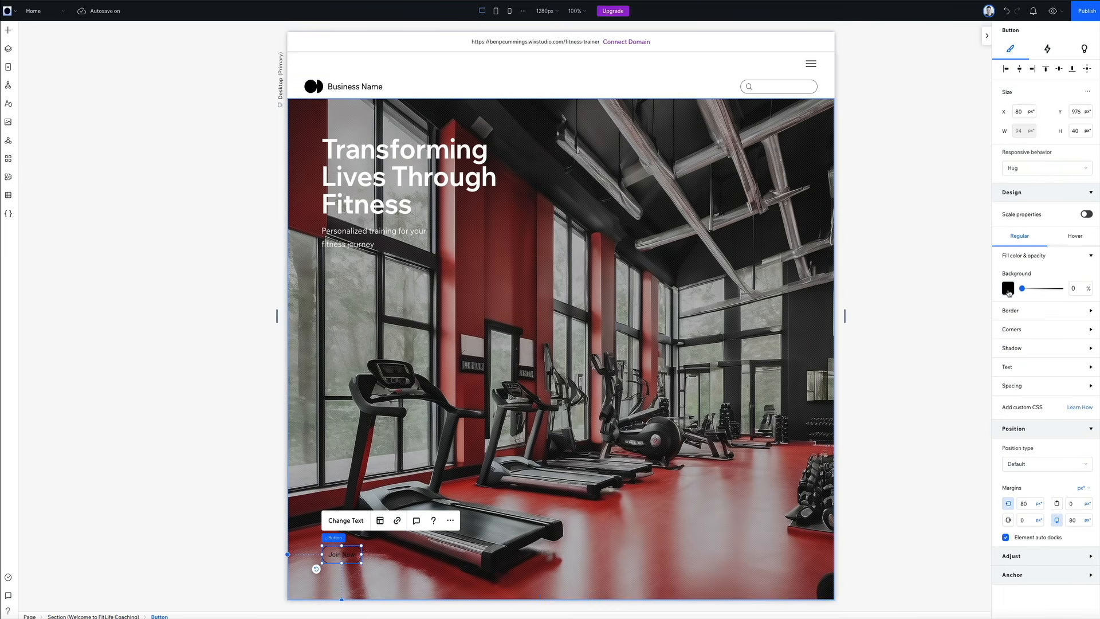
pyautogui.click(1008, 289)
pyautogui.click(1016, 349)
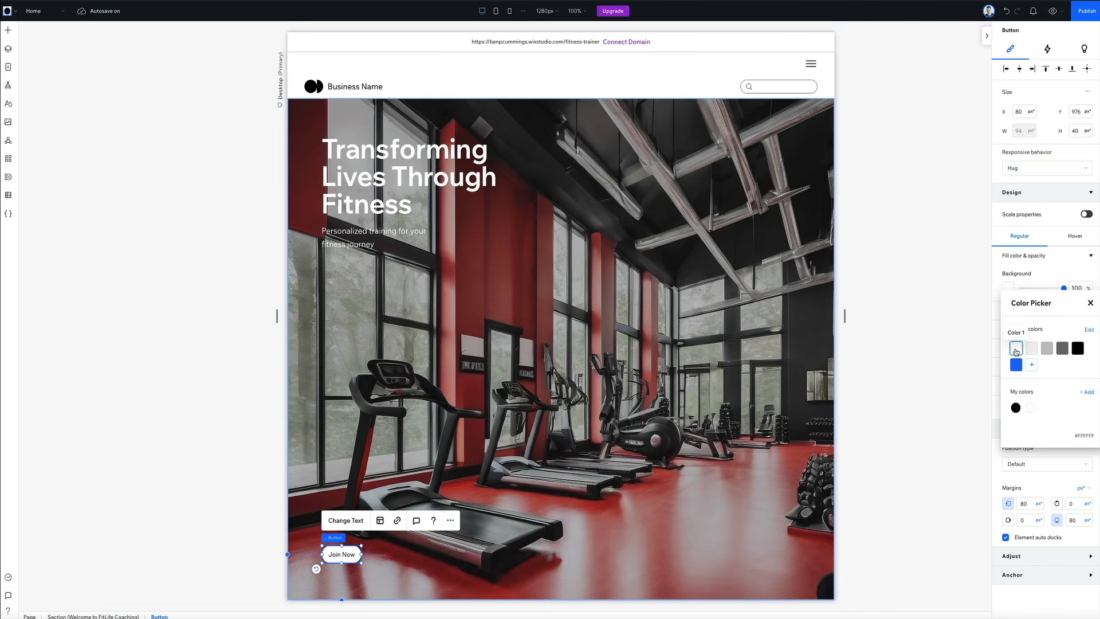
pyautogui.click(782, 460)
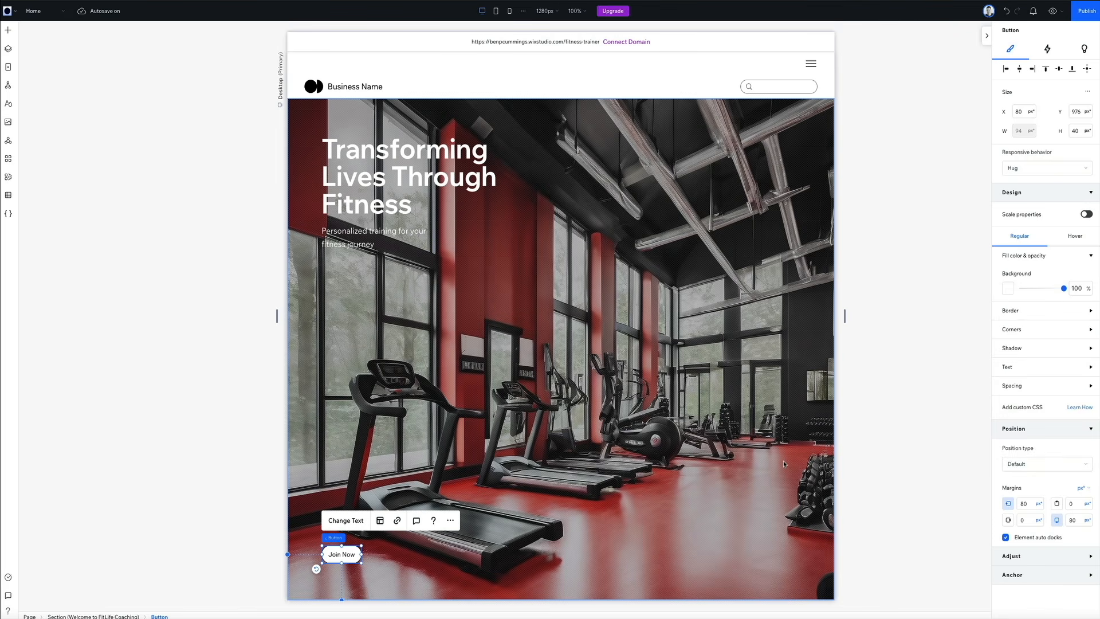
pyautogui.click(783, 461)
pyautogui.click(905, 460)
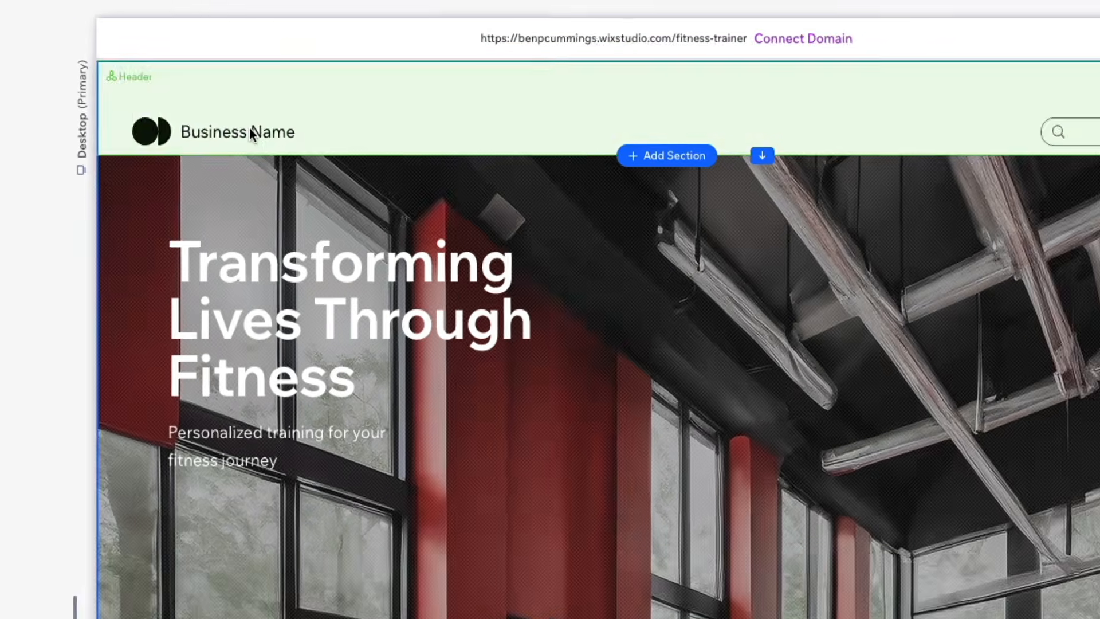
# Step: Replace the business name text in the header with "Elevate Fitness"
pyautogui.click(365, 86)
pyautogui.click(231, 143)
pyautogui.click(236, 144)
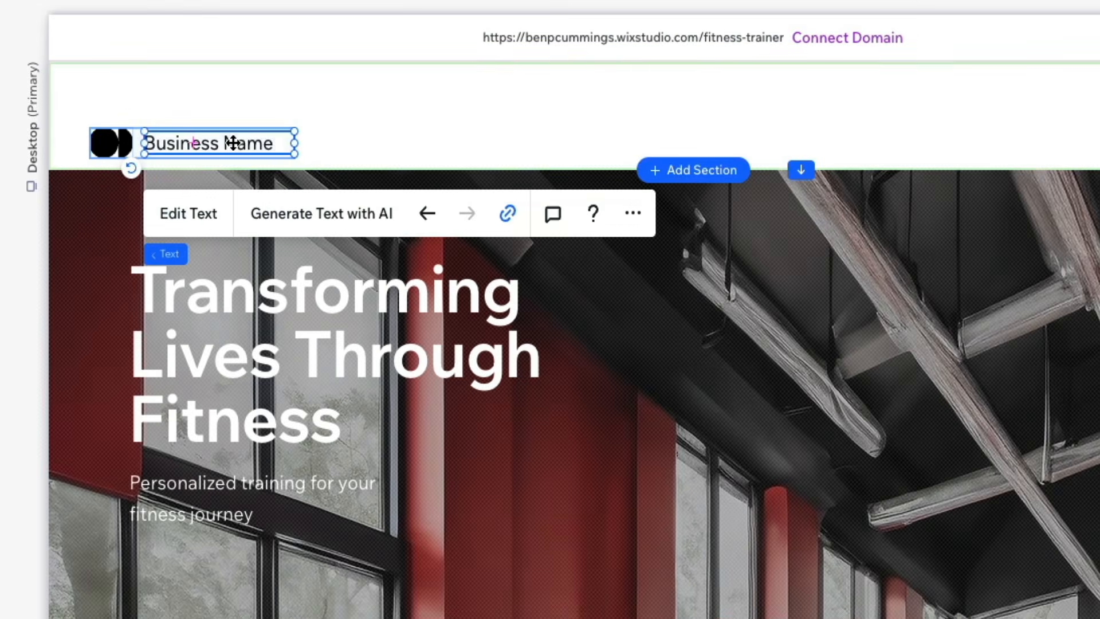
pyautogui.doubleClick(237, 144)
pyautogui.write('E')
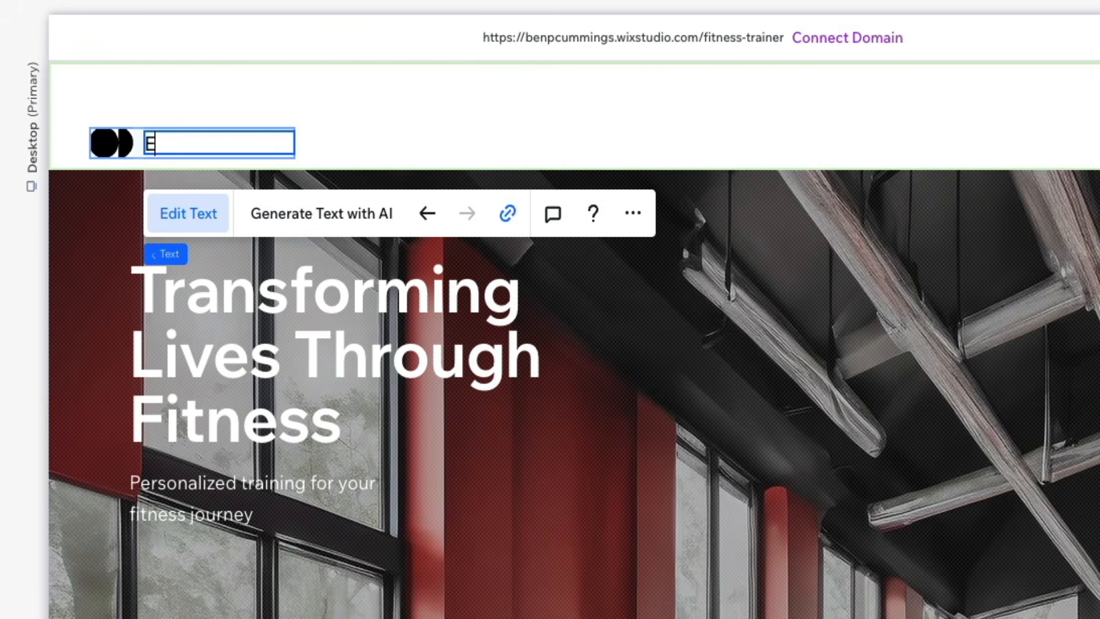
pyautogui.write('levate Fitness')
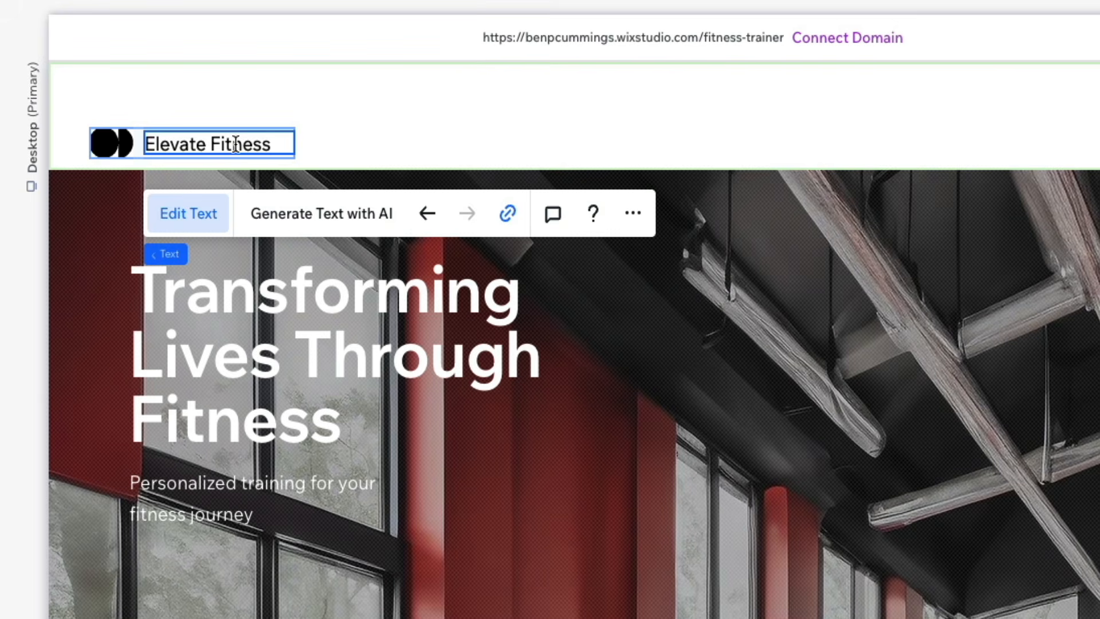
# Step: Open the vector art library to change the header logo and search it for "fitness"
pyautogui.click(111, 149)
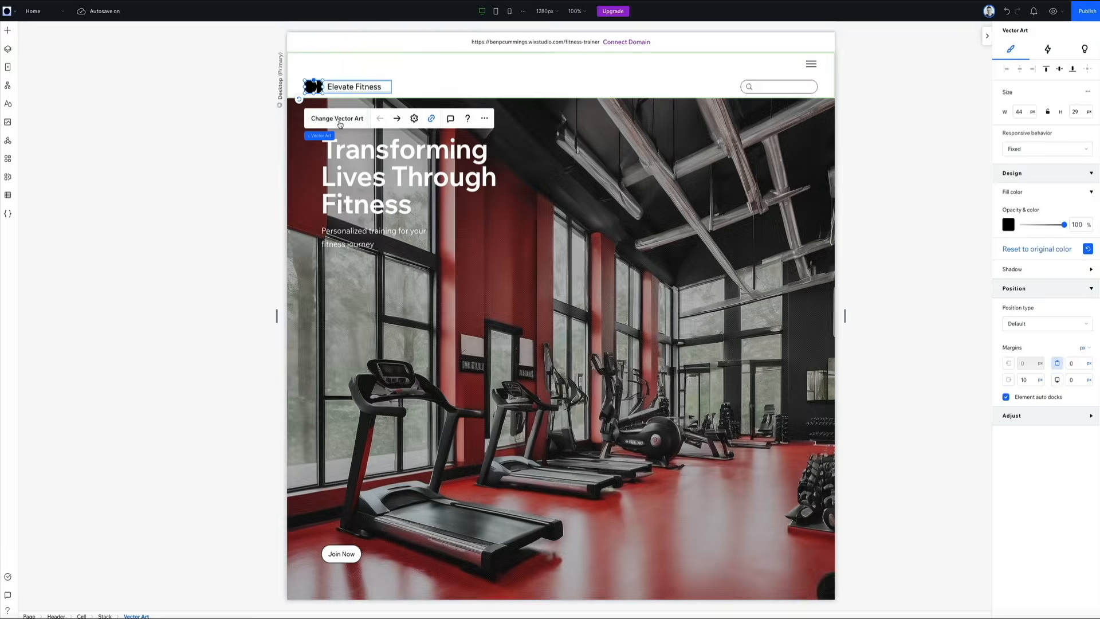
pyautogui.click(172, 226)
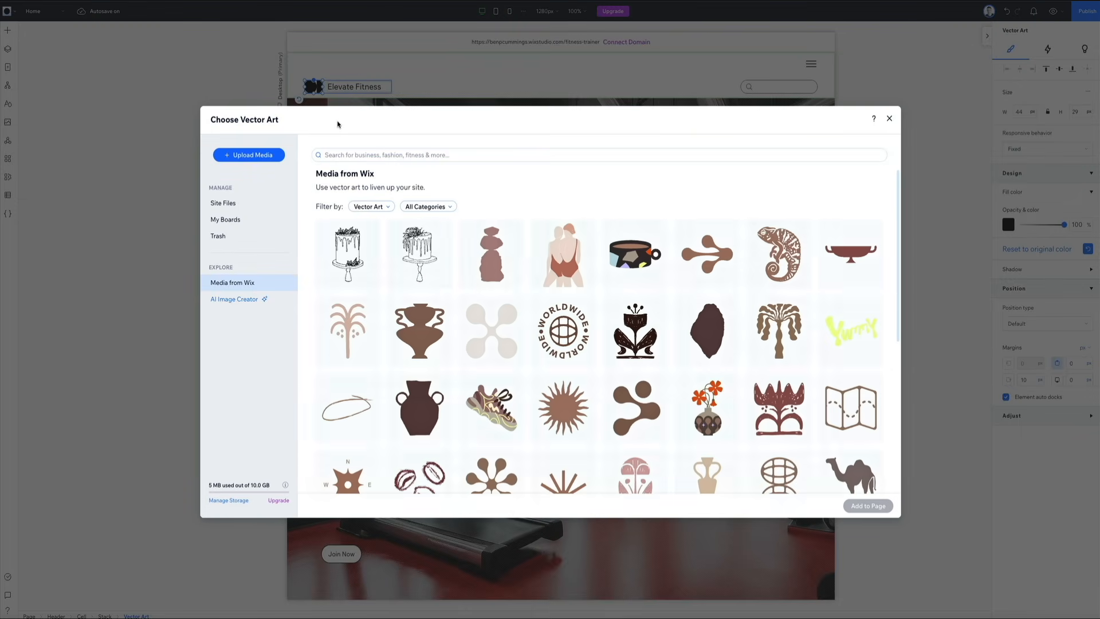
pyautogui.scroll(-3, 461, 259)
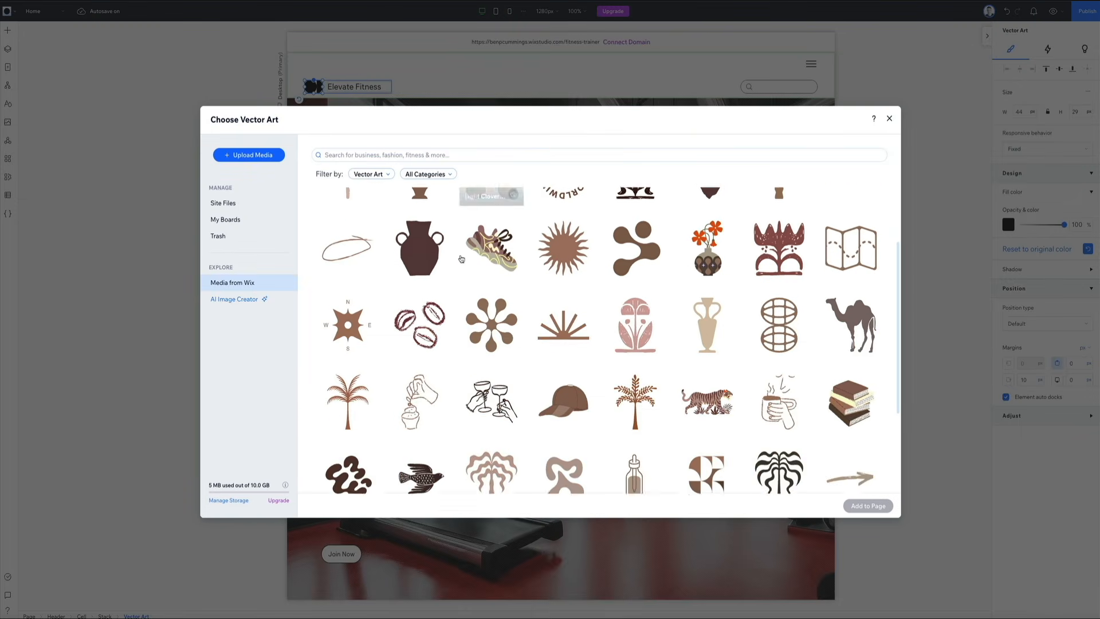
pyautogui.scroll(-8, 461, 259)
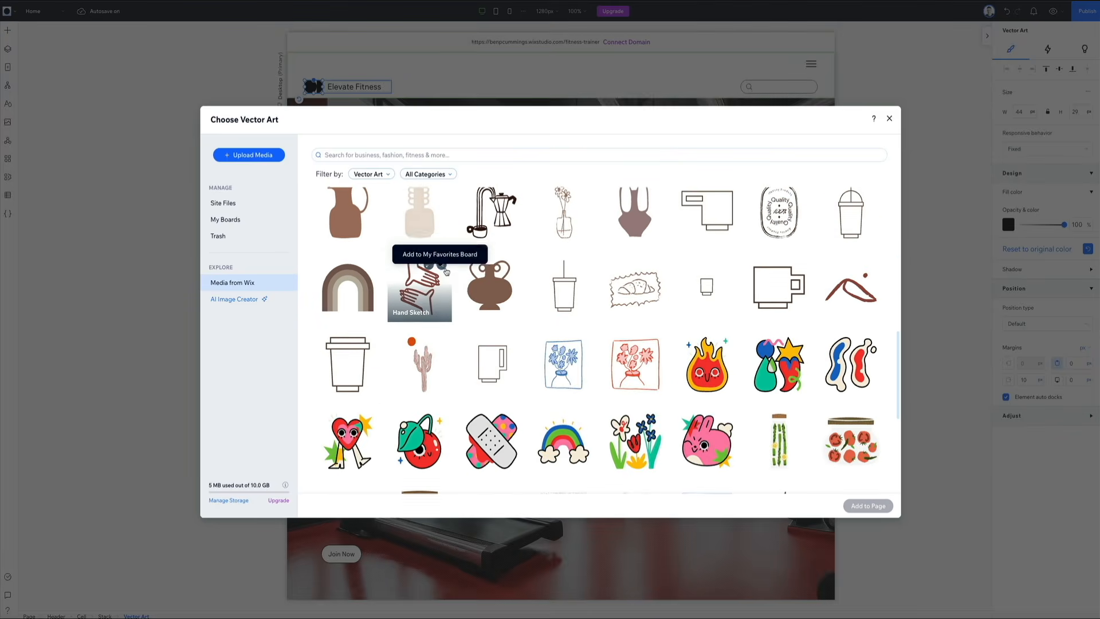
pyautogui.scroll(-6, 447, 271)
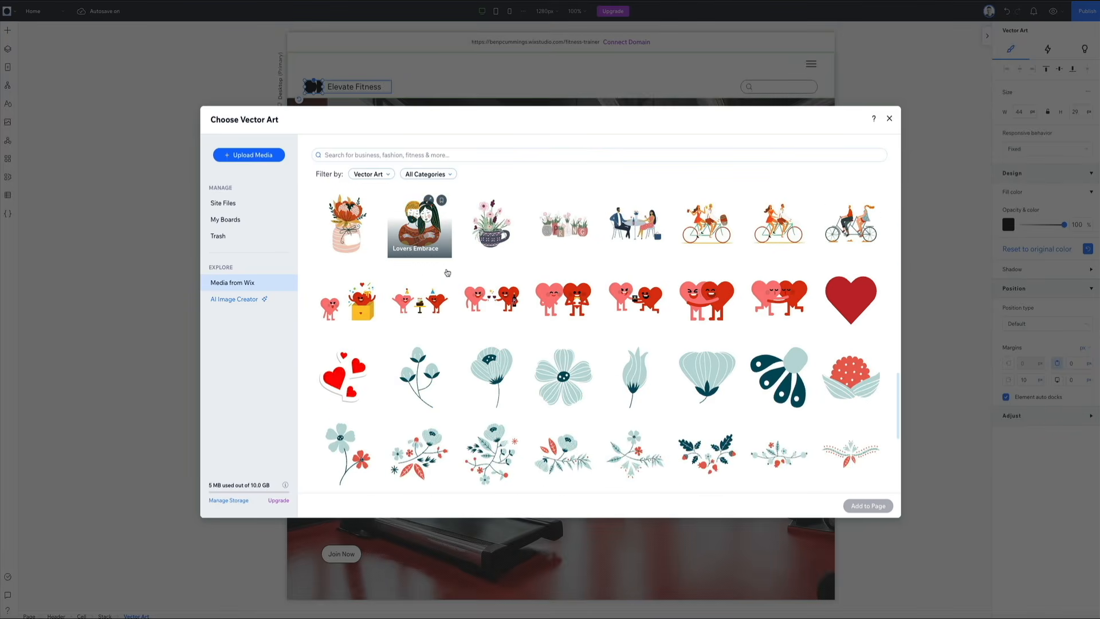
pyautogui.scroll(15, 446, 271)
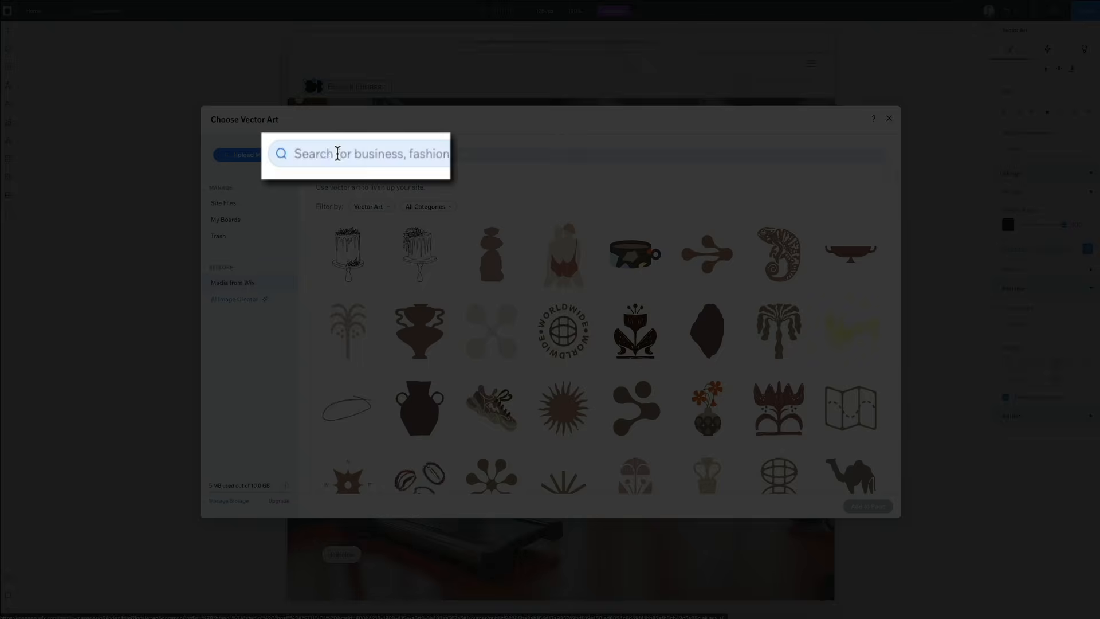
pyautogui.click(337, 153)
pyautogui.write('fit')
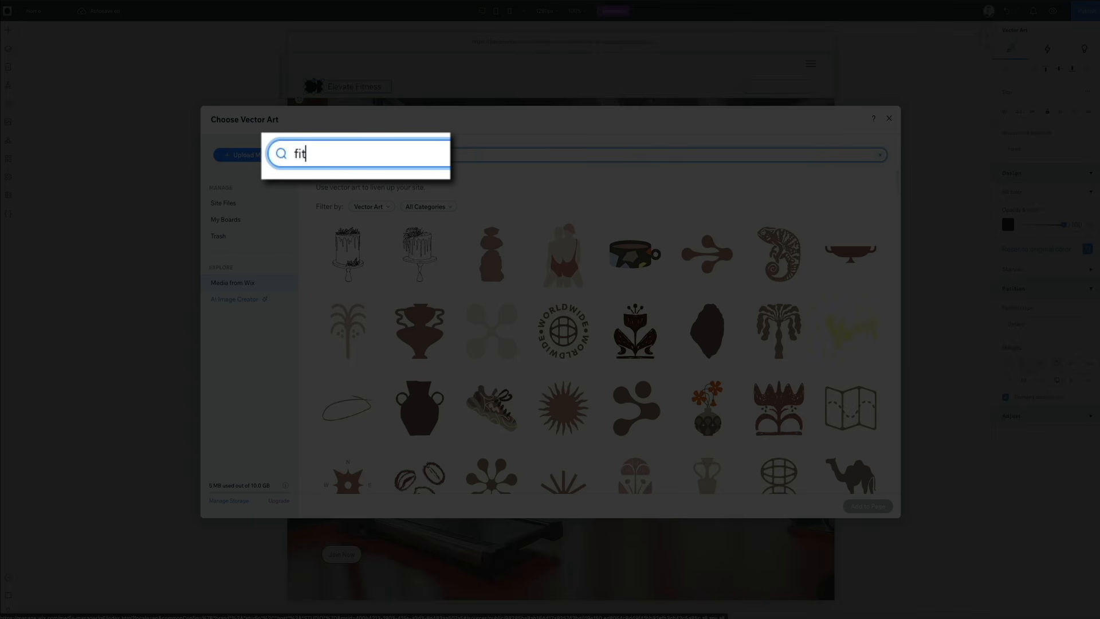
pyautogui.write('ness')
pyautogui.press('Return')
# Step: Replace the header logo with the red upward-chevron vector art from the fitness results
pyautogui.scroll(-10, 416, 213)
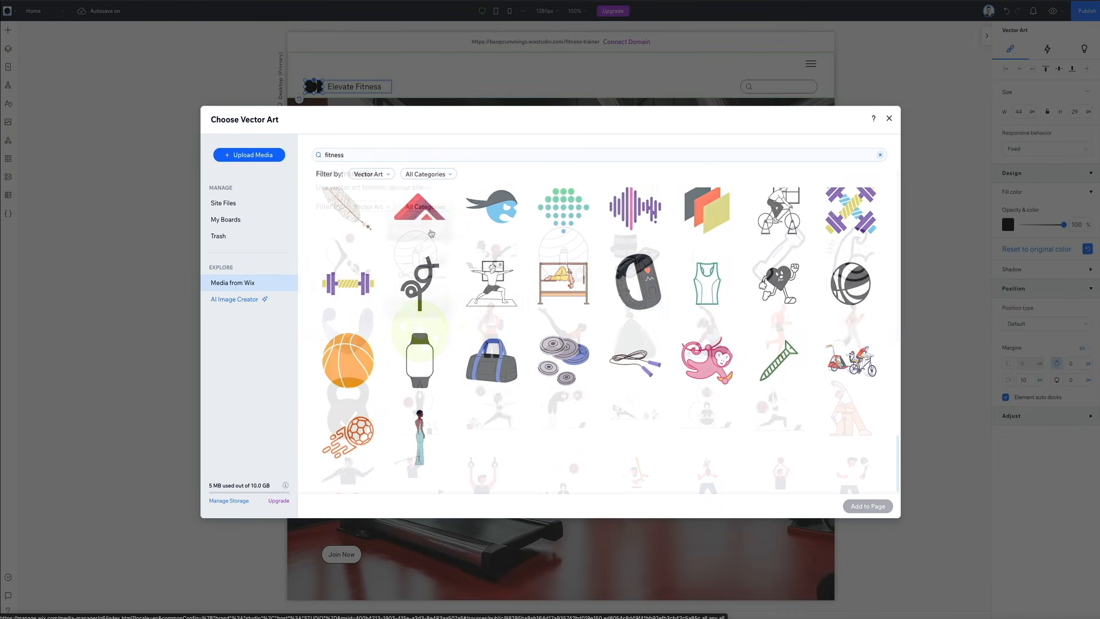
pyautogui.click(416, 213)
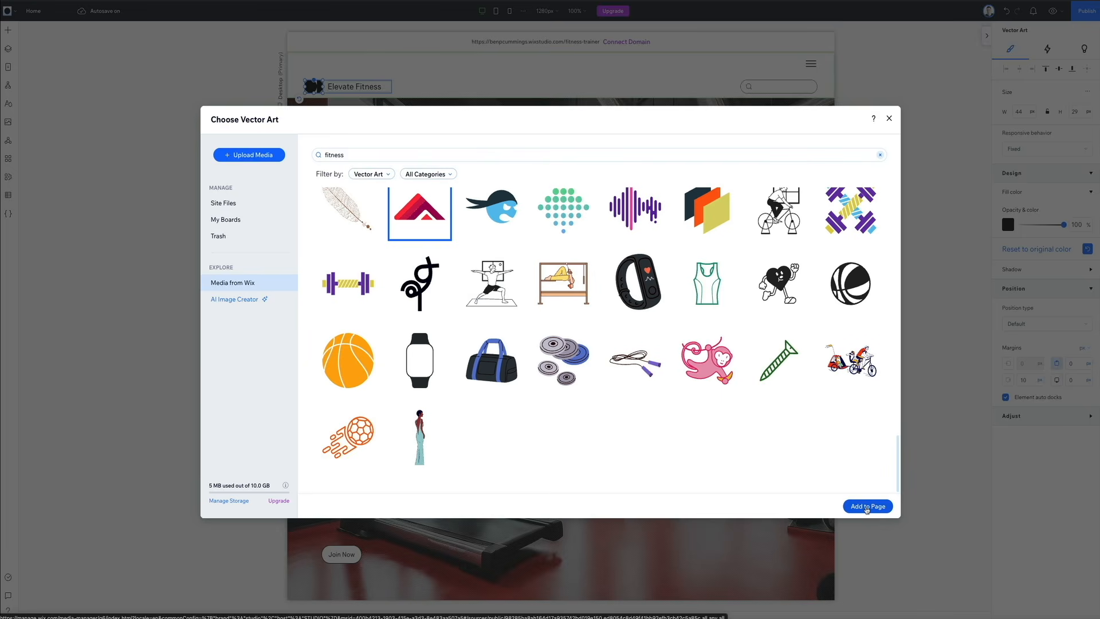
pyautogui.click(866, 507)
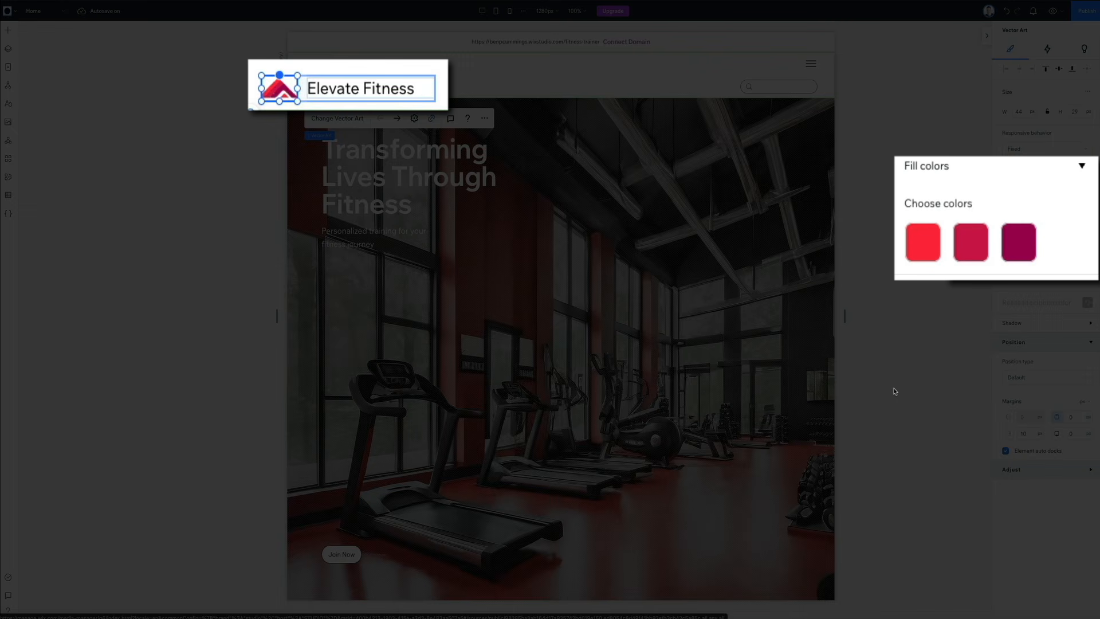
# Step: Recolor the logo, changing its dark purple fill to black (#000000) and its crimson middle fill to light gray
pyautogui.click(1026, 238)
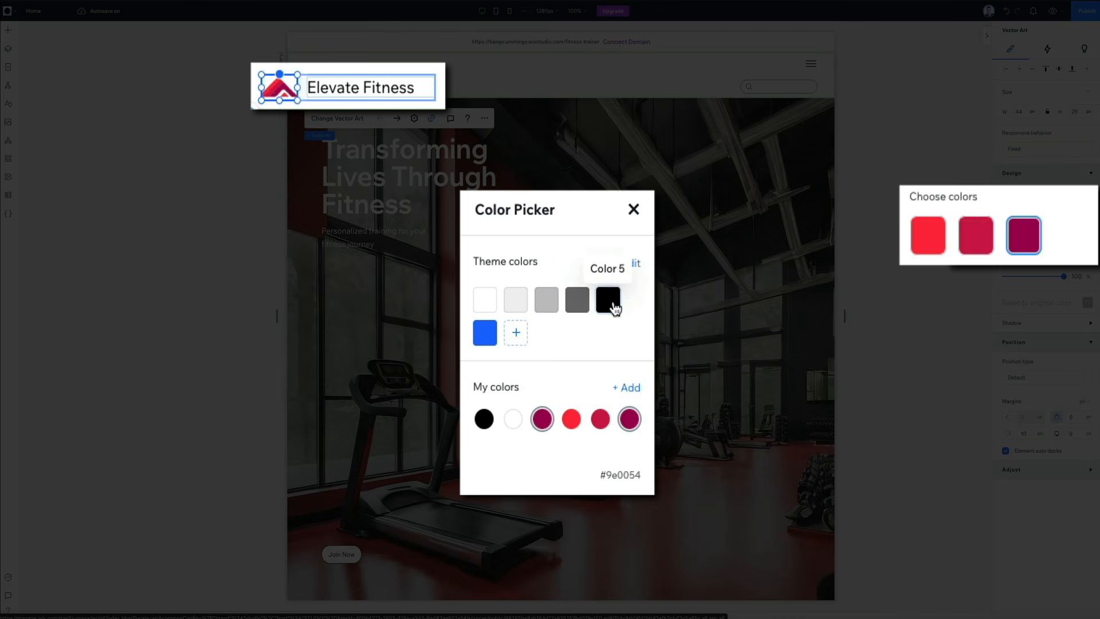
pyautogui.click(592, 316)
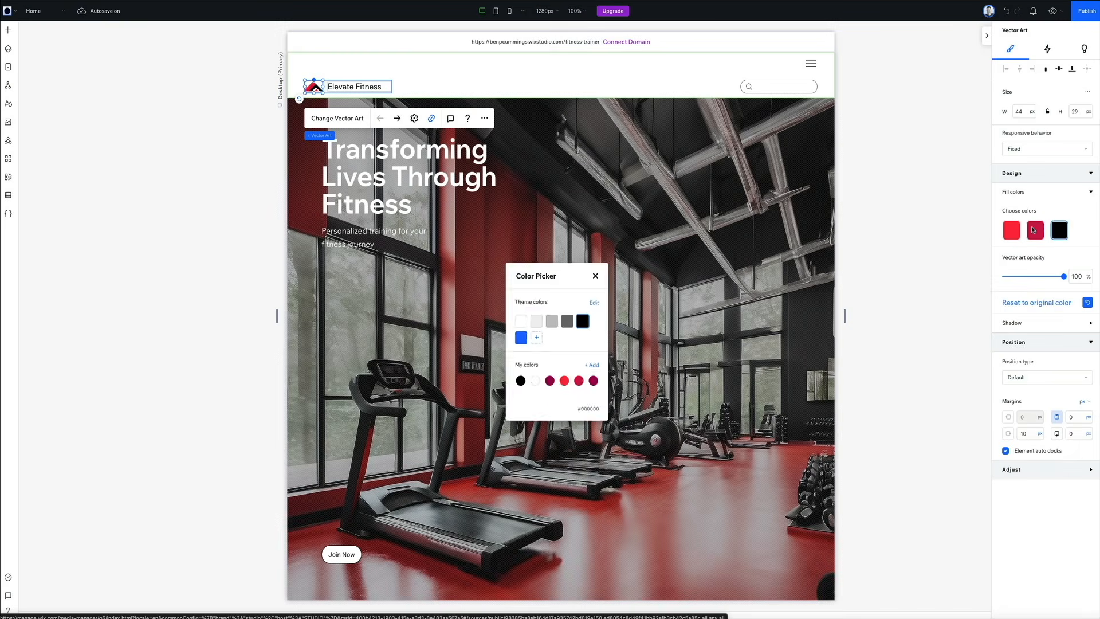
pyautogui.click(1035, 233)
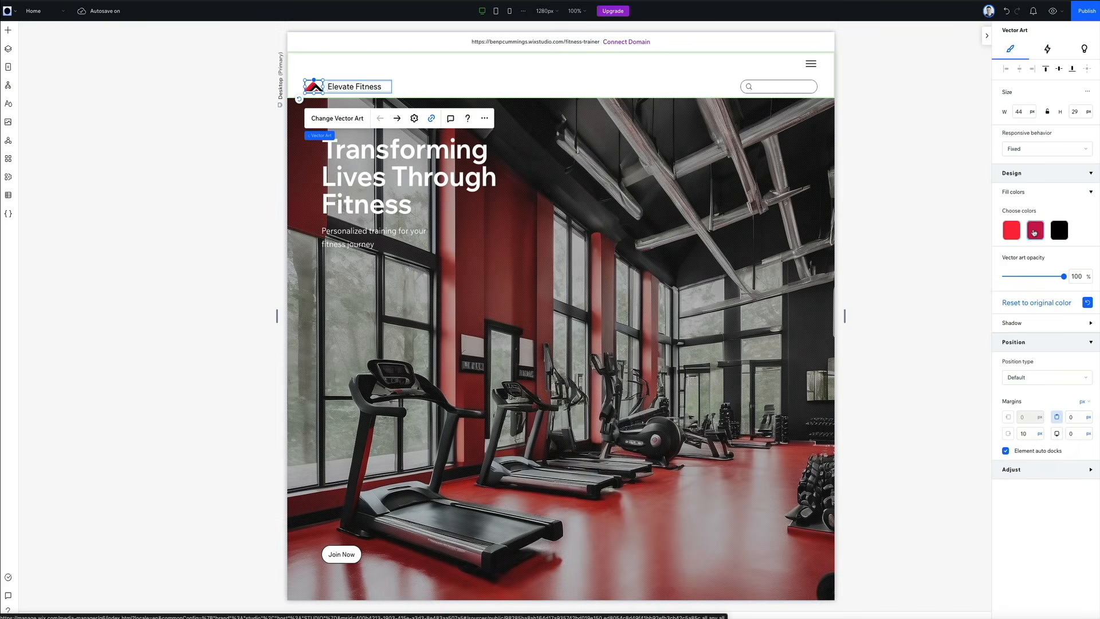
pyautogui.click(915, 350)
# Step: Start AI text generation for the "Our Comprehensive Services" heading, entering business type "Fitness trainer" and business name "Elevate Fitness"
pyautogui.scroll(-5, 915, 349)
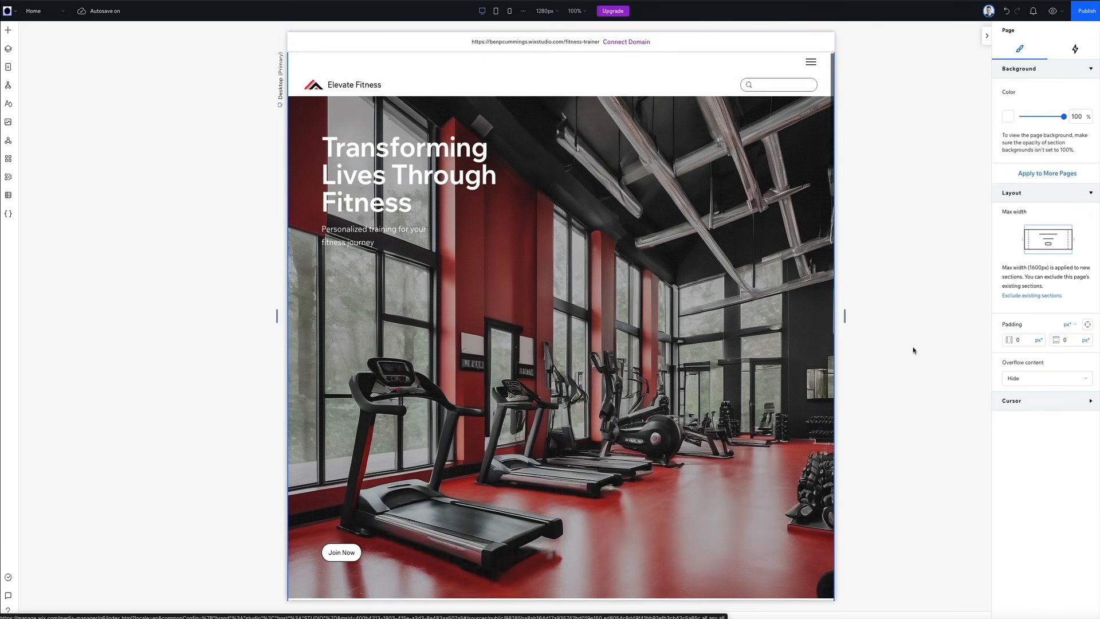
pyautogui.scroll(-4, 914, 350)
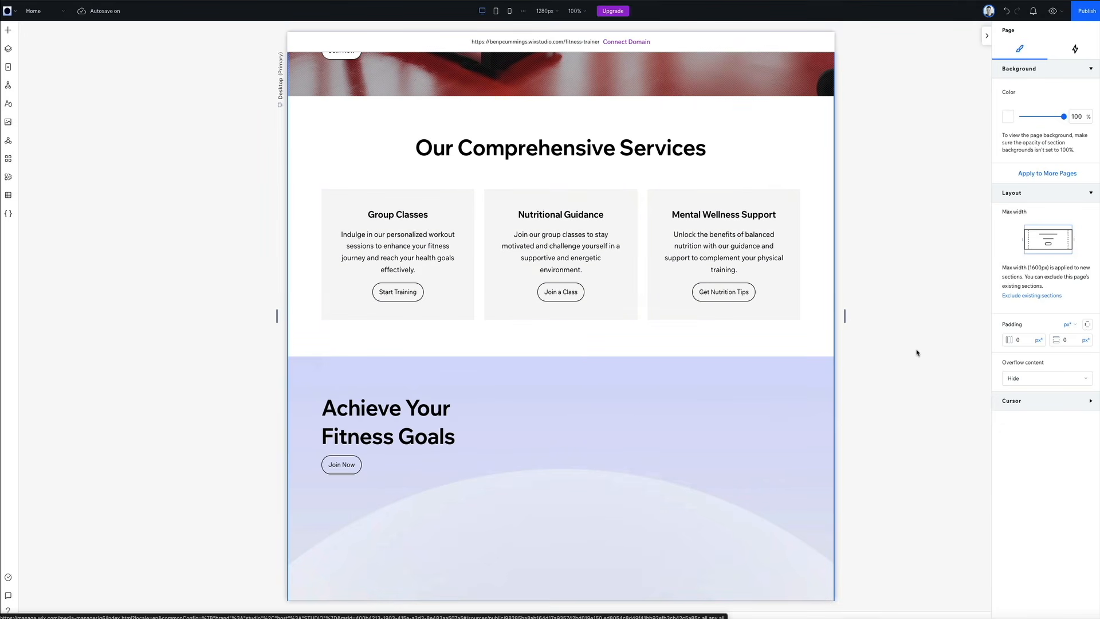
pyautogui.click(541, 153)
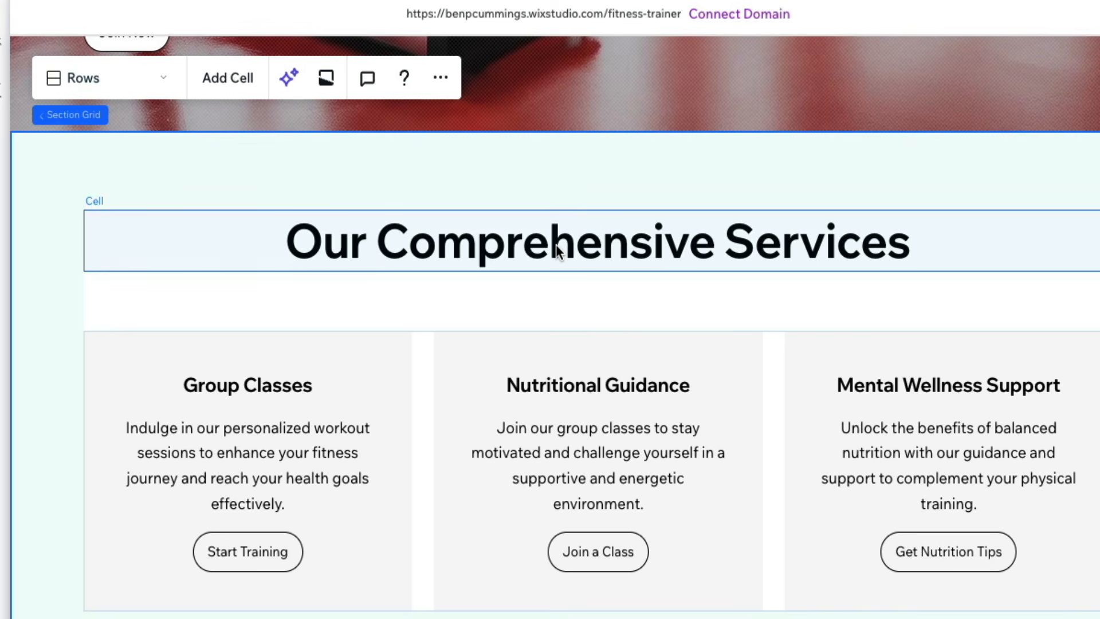
pyautogui.click(558, 251)
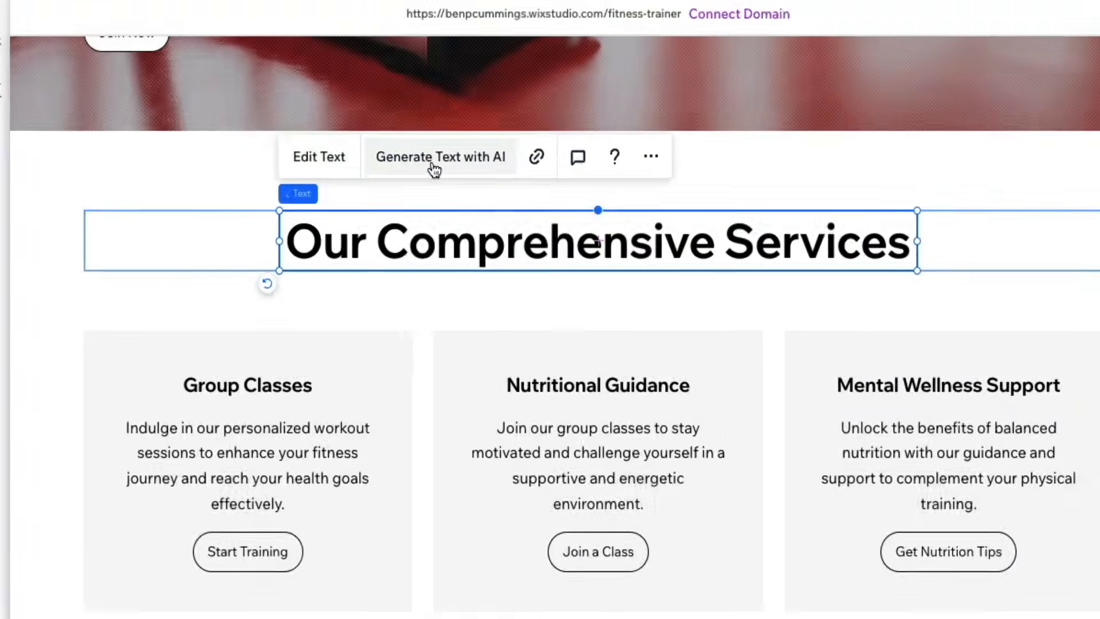
pyautogui.click(432, 167)
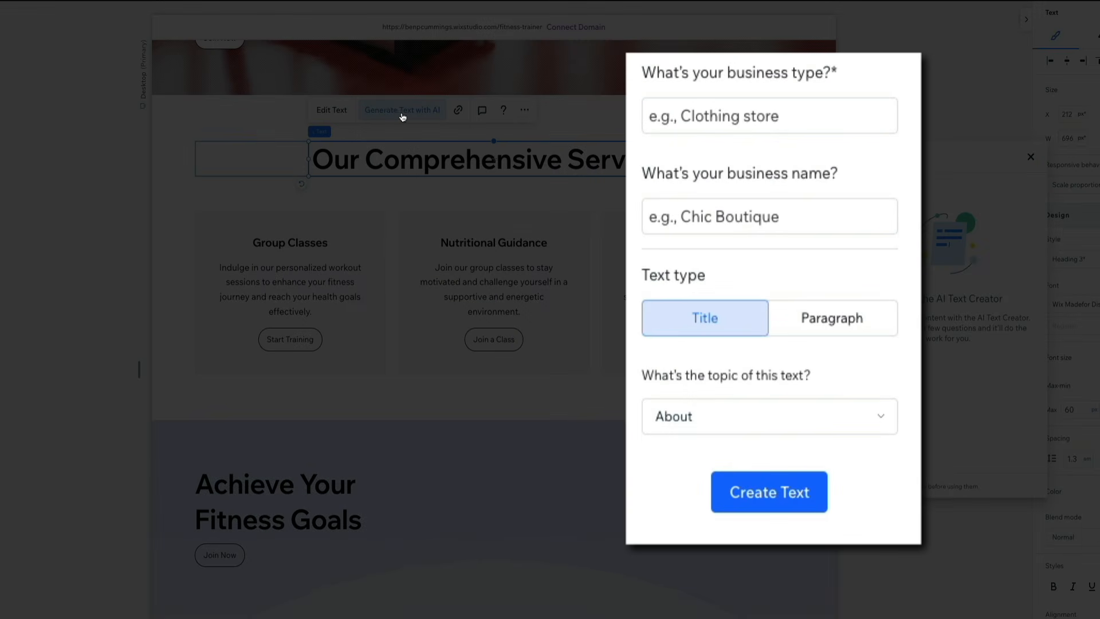
pyautogui.click(739, 109)
pyautogui.write('Fitness trainer')
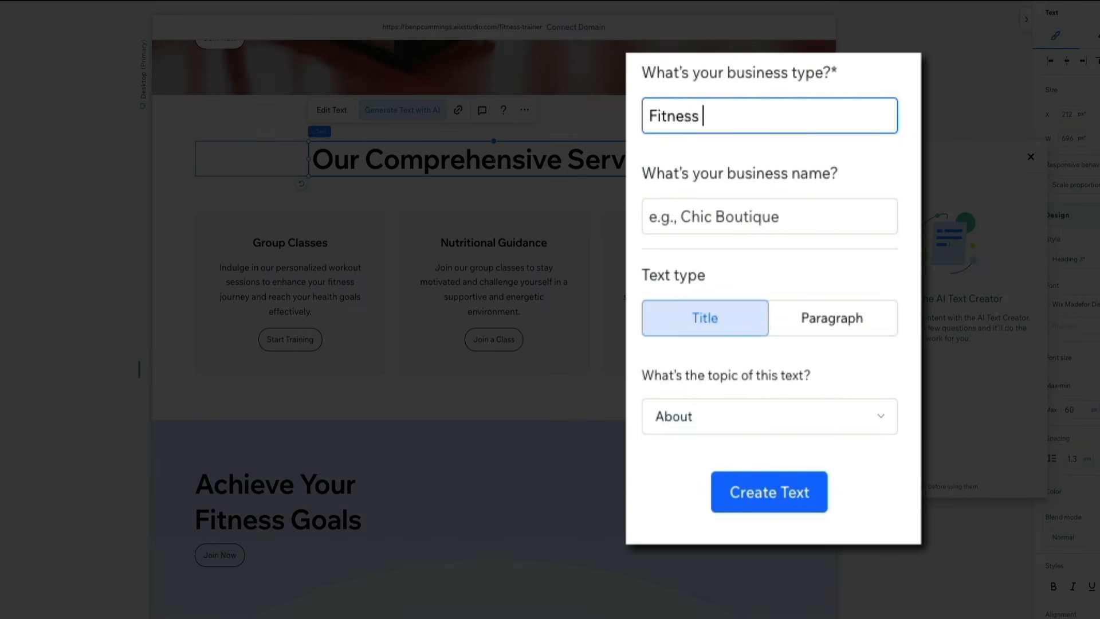
pyautogui.click(768, 214)
pyautogui.write('Elevate Fitness')
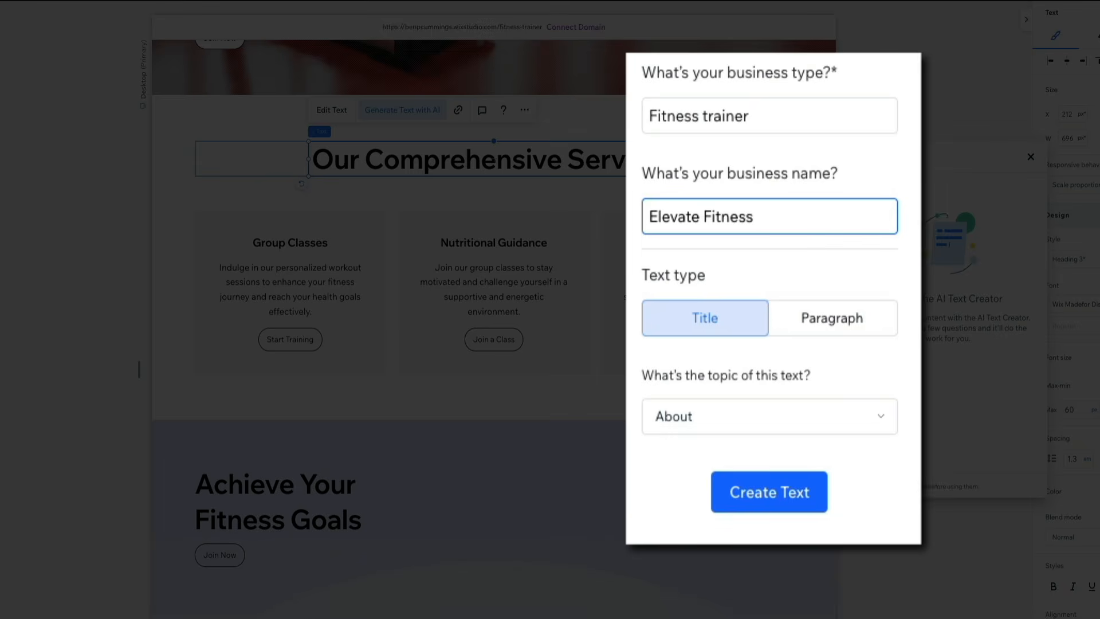
# Step: Set the text topic to Other with the custom topic "Services Headline" and generate title options
pyautogui.click(882, 420)
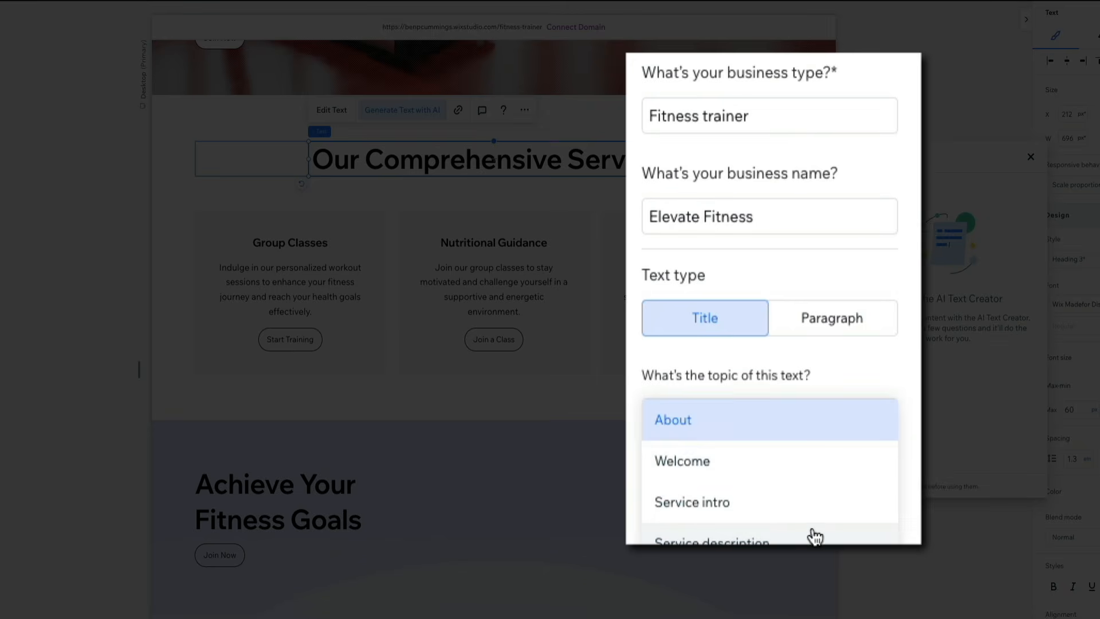
pyautogui.click(814, 584)
pyautogui.click(811, 516)
pyautogui.write('Services')
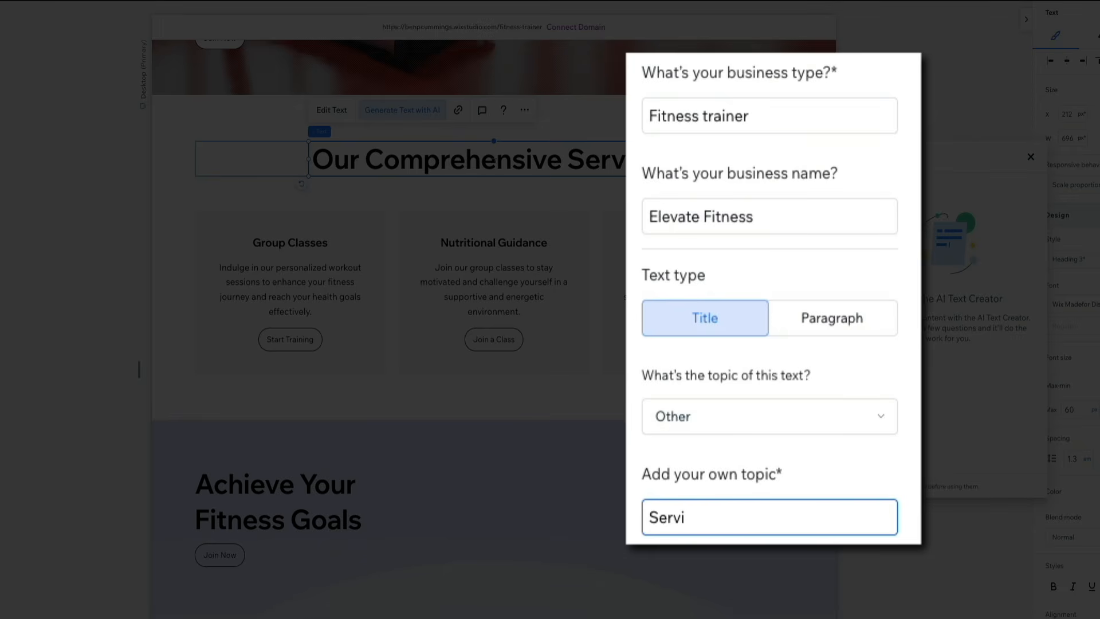
pyautogui.write(' Headline')
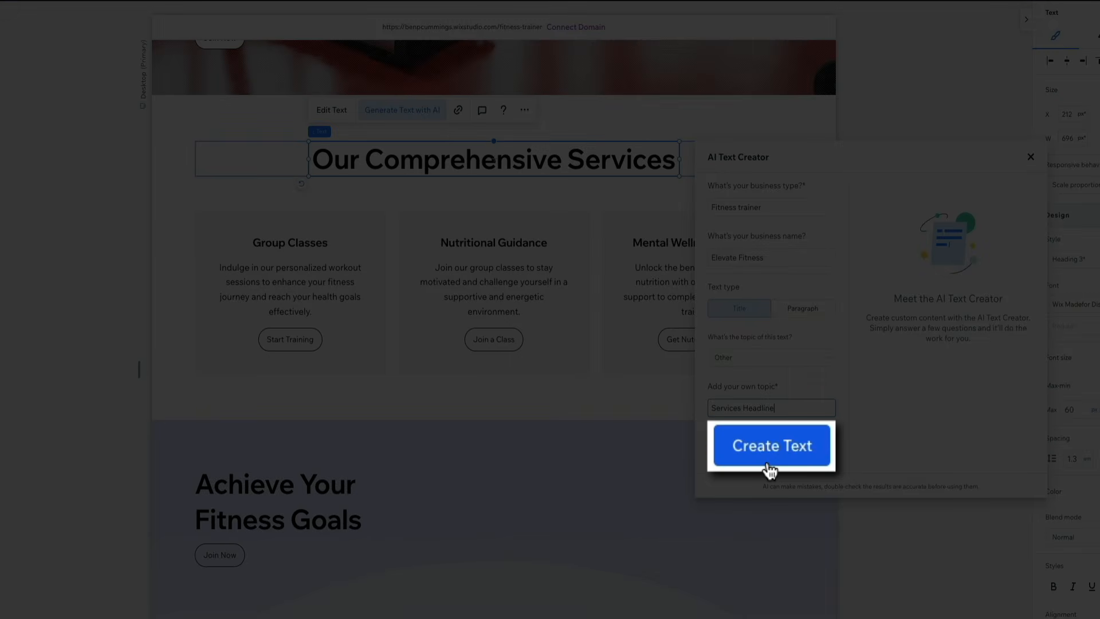
pyautogui.click(768, 452)
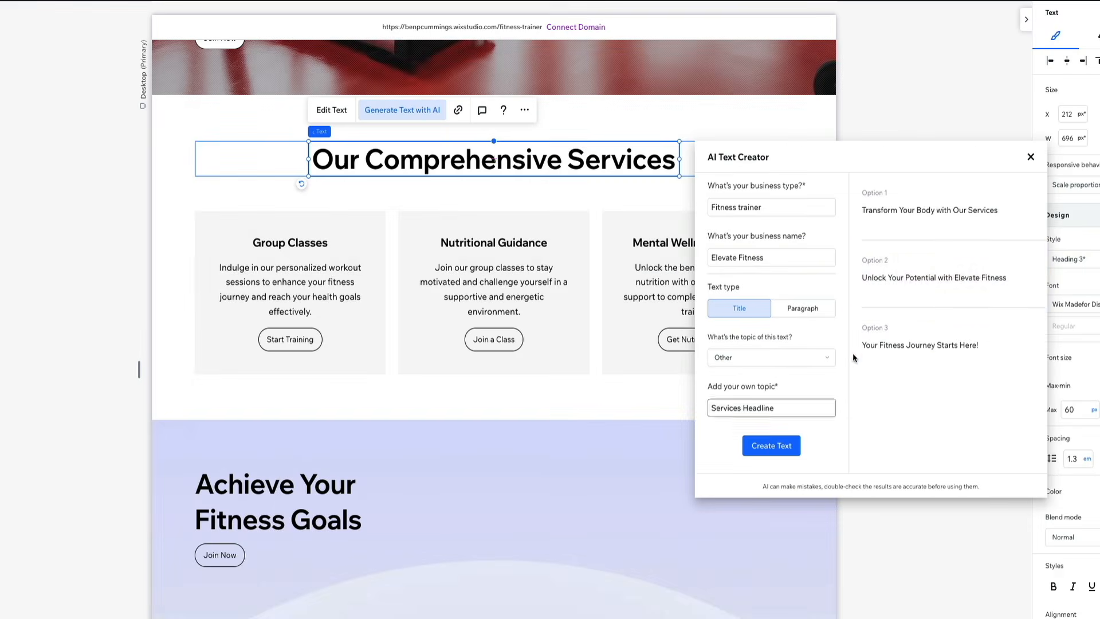
# Step: Replace the services heading with the generated title "Unlock Your Potential with Elevate Fitness" and close the AI Text Creator
pyautogui.moveTo(922, 288)
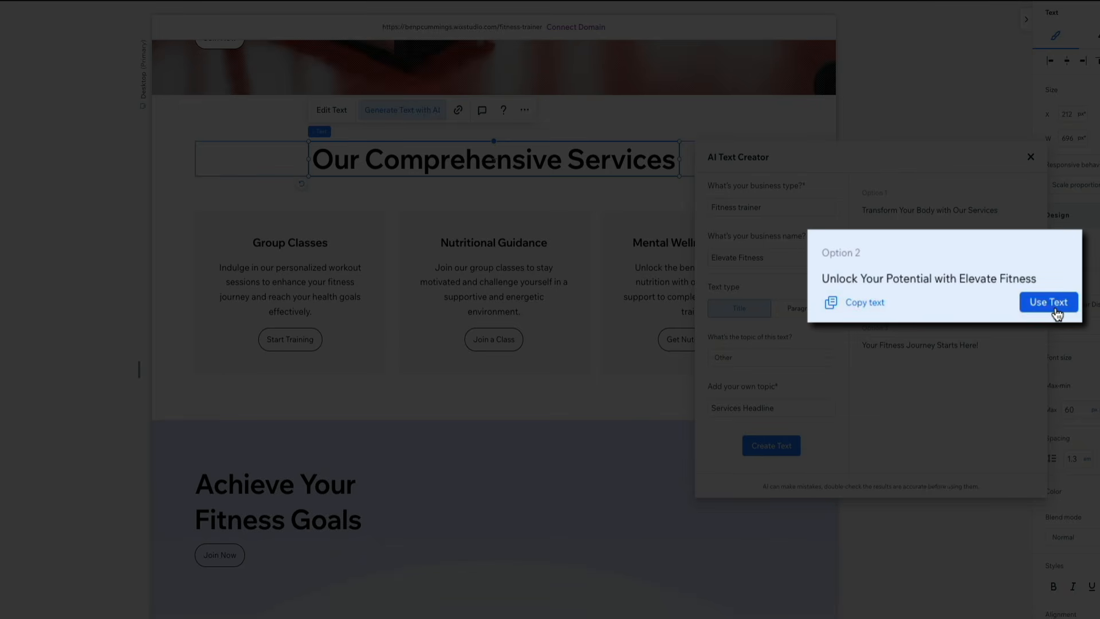
pyautogui.click(1017, 299)
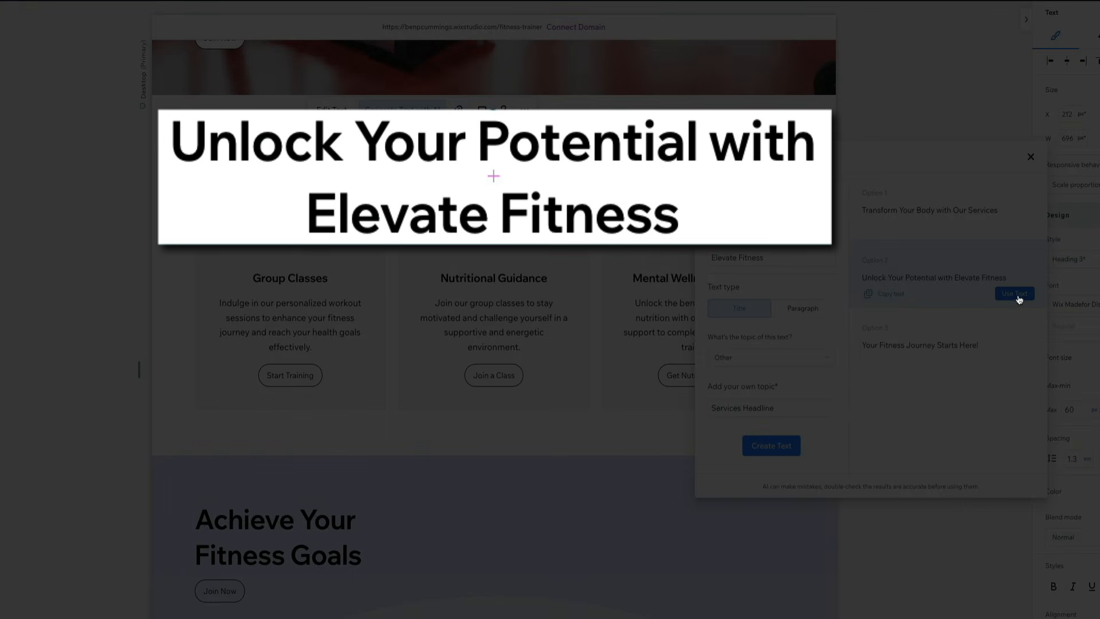
pyautogui.click(1032, 160)
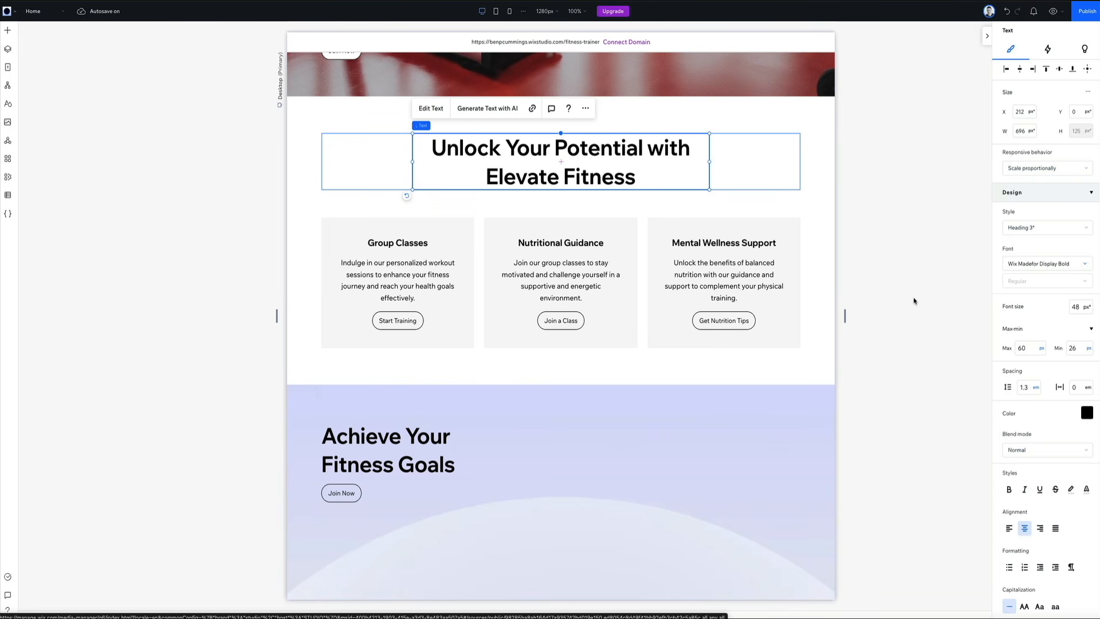
# Step: Look over the home page's lower sections, then preview it as a test site and review its hero and services sections
pyautogui.scroll(-5, 914, 300)
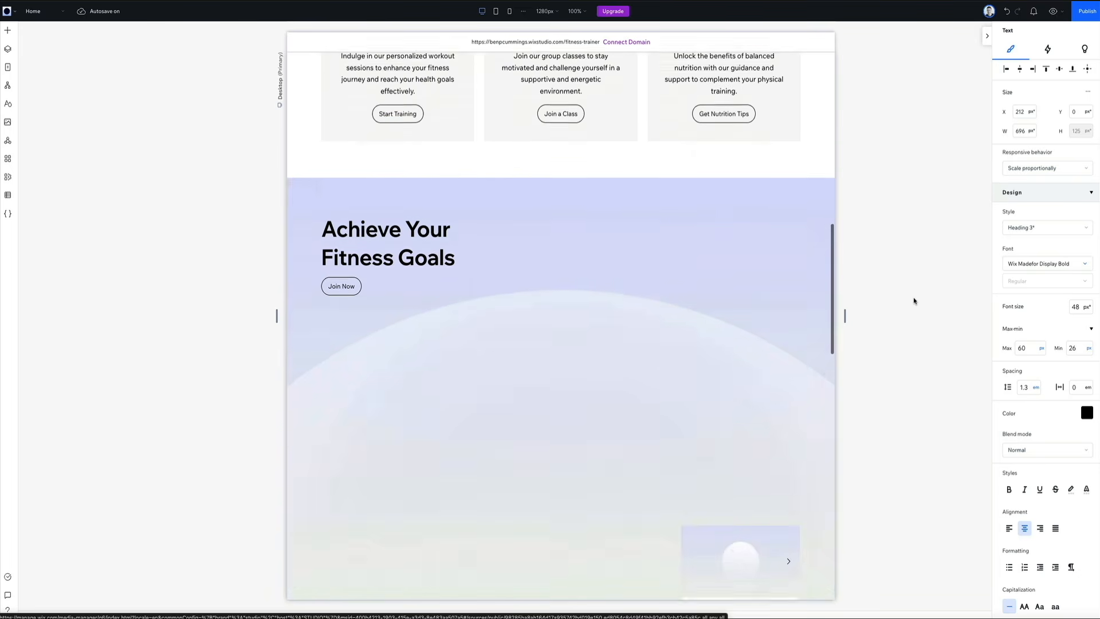
pyautogui.scroll(-3, 913, 300)
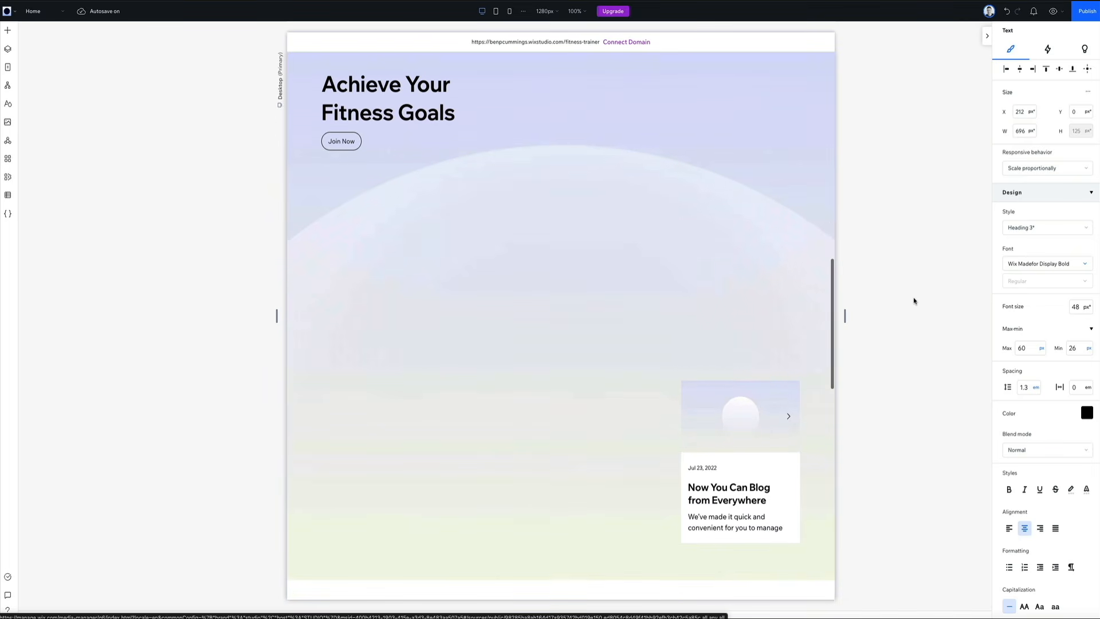
pyautogui.scroll(-3, 913, 301)
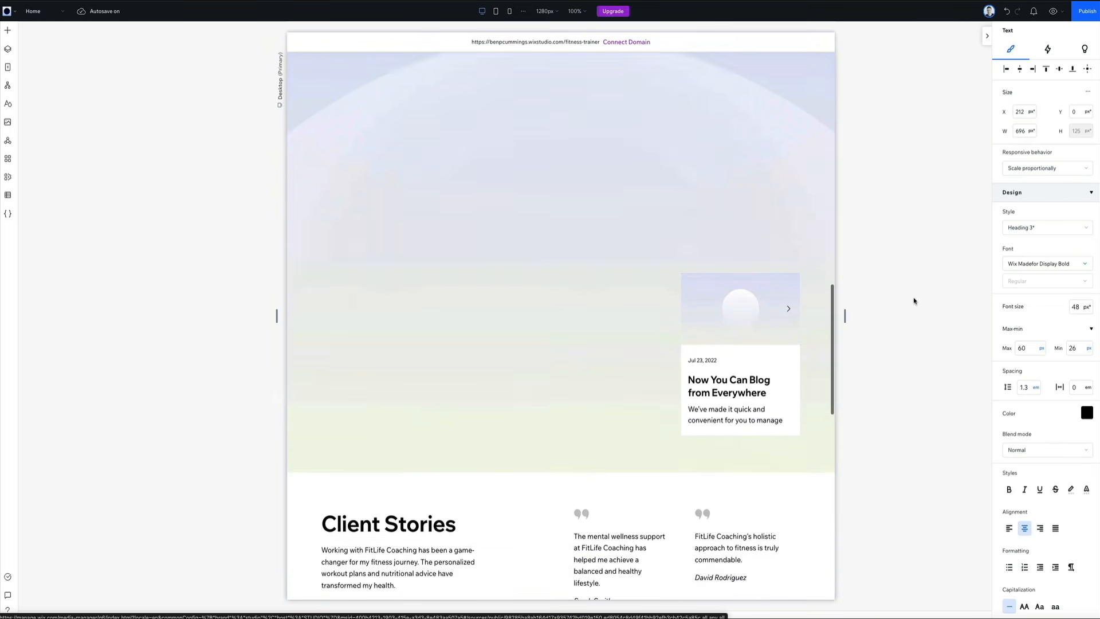
pyautogui.scroll(15, 914, 301)
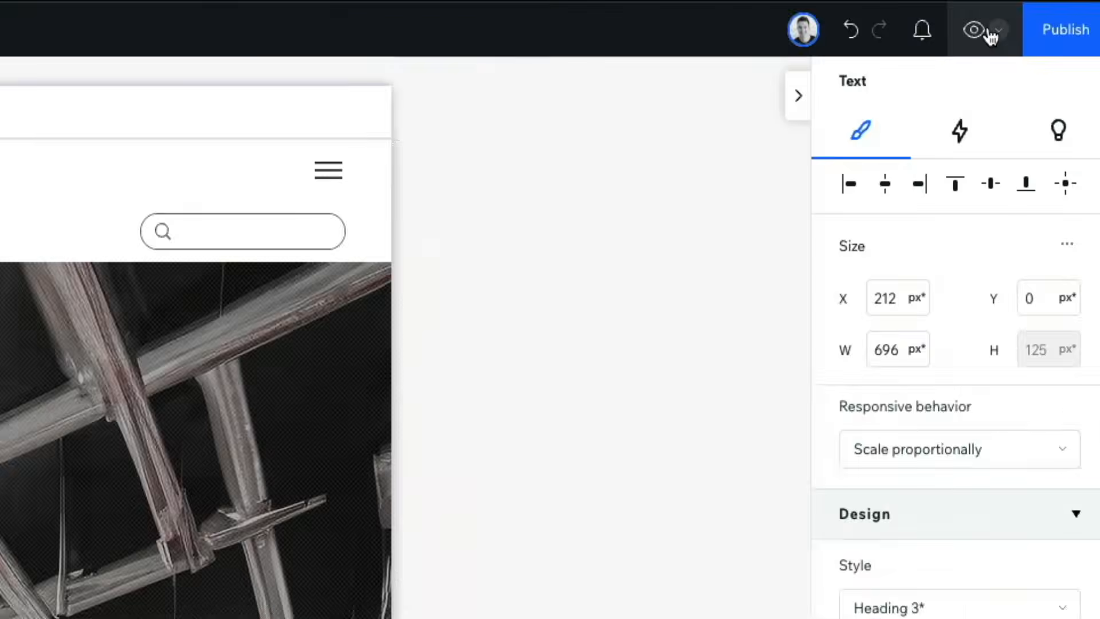
pyautogui.click(1058, 11)
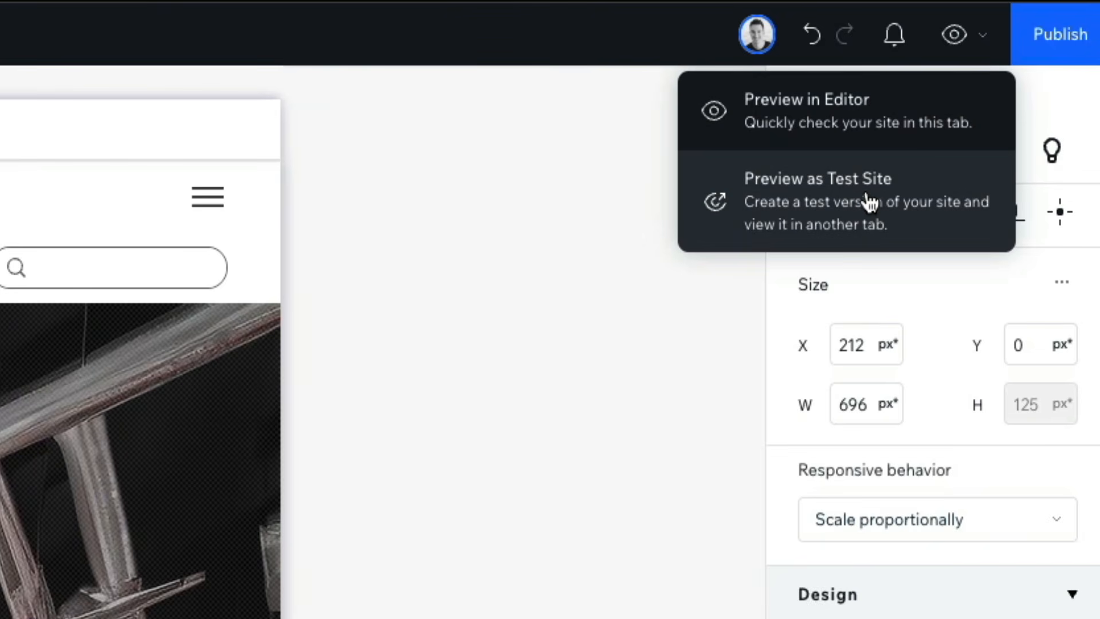
pyautogui.click(893, 235)
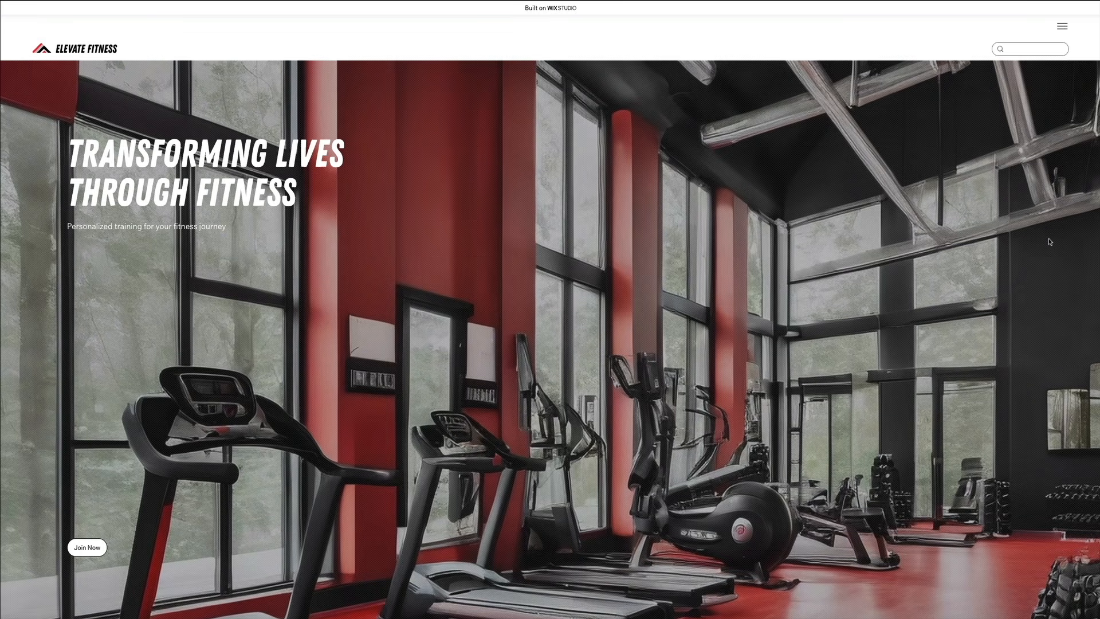
pyautogui.scroll(-4, 1049, 241)
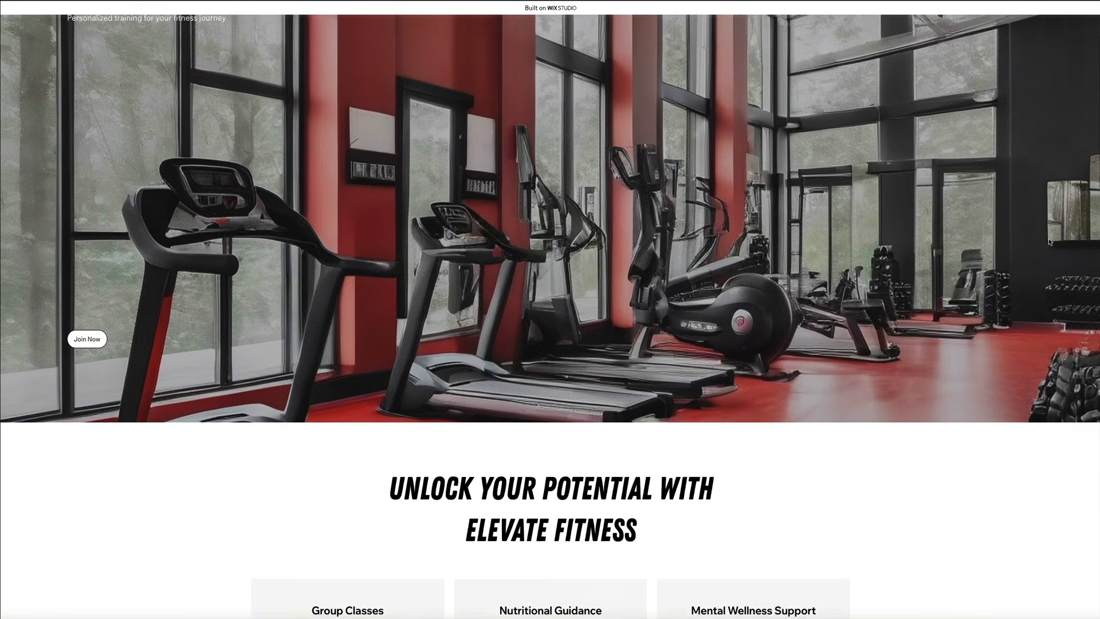
pyautogui.scroll(-4, 1049, 241)
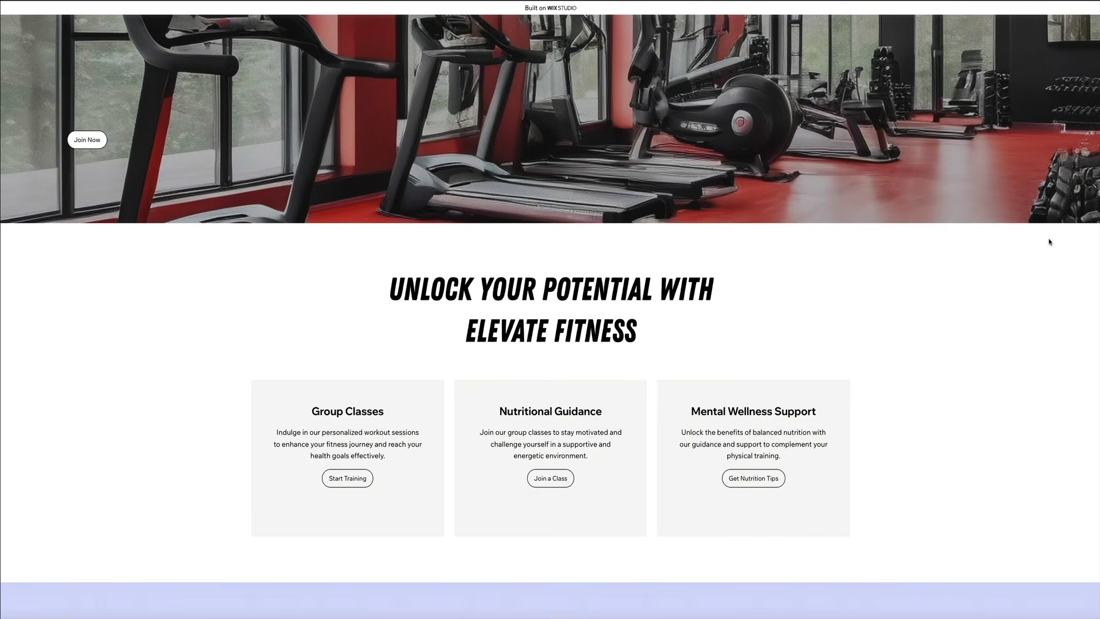
pyautogui.scroll(4, 1049, 241)
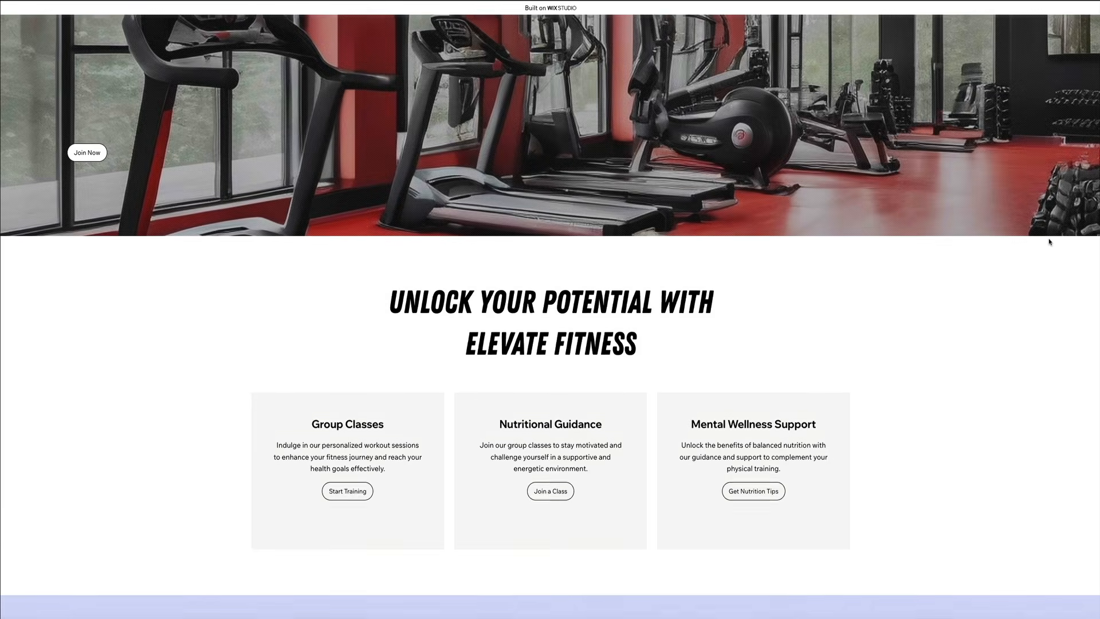
pyautogui.scroll(4, 1048, 241)
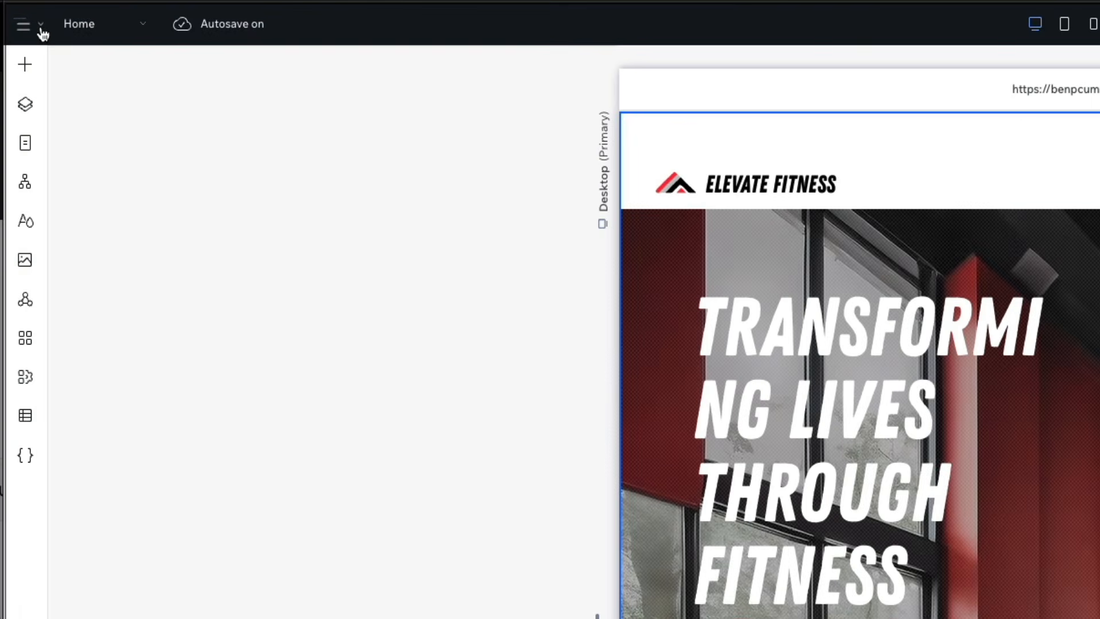
# Step: Open the site's SEO dashboard and review the Google performance area and the SEO tools and settings
pyautogui.click(43, 34)
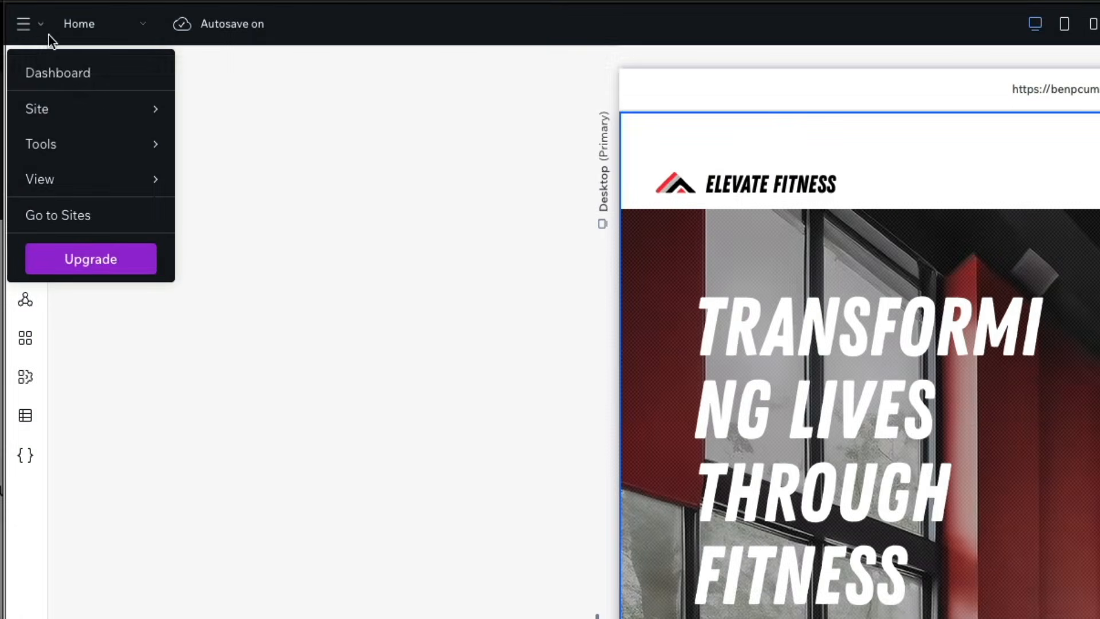
pyautogui.moveTo(109, 100)
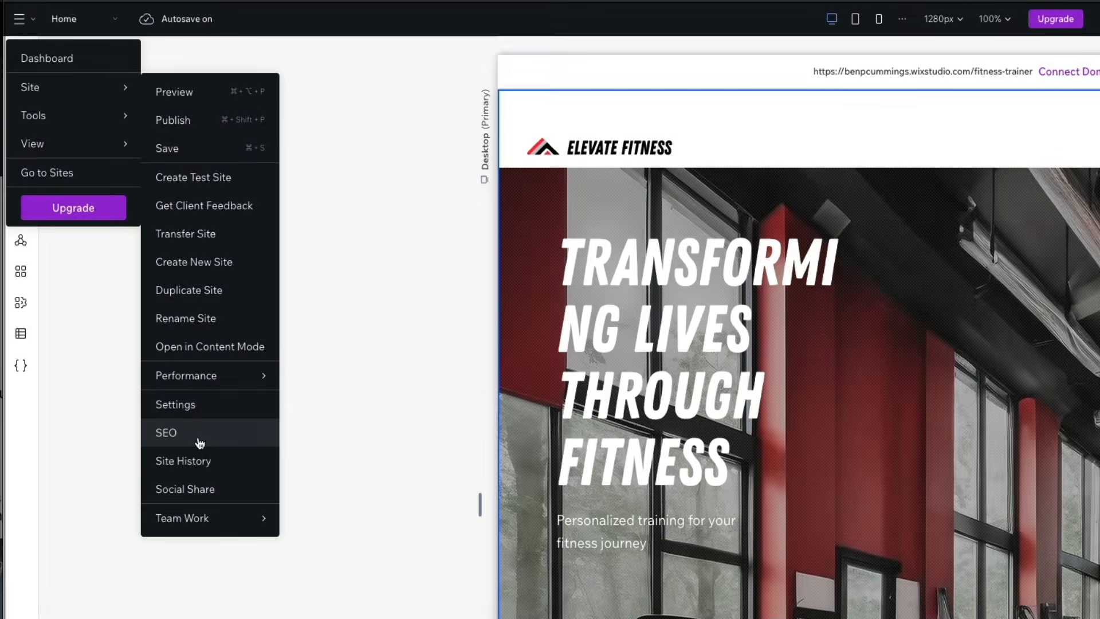
pyautogui.click(200, 438)
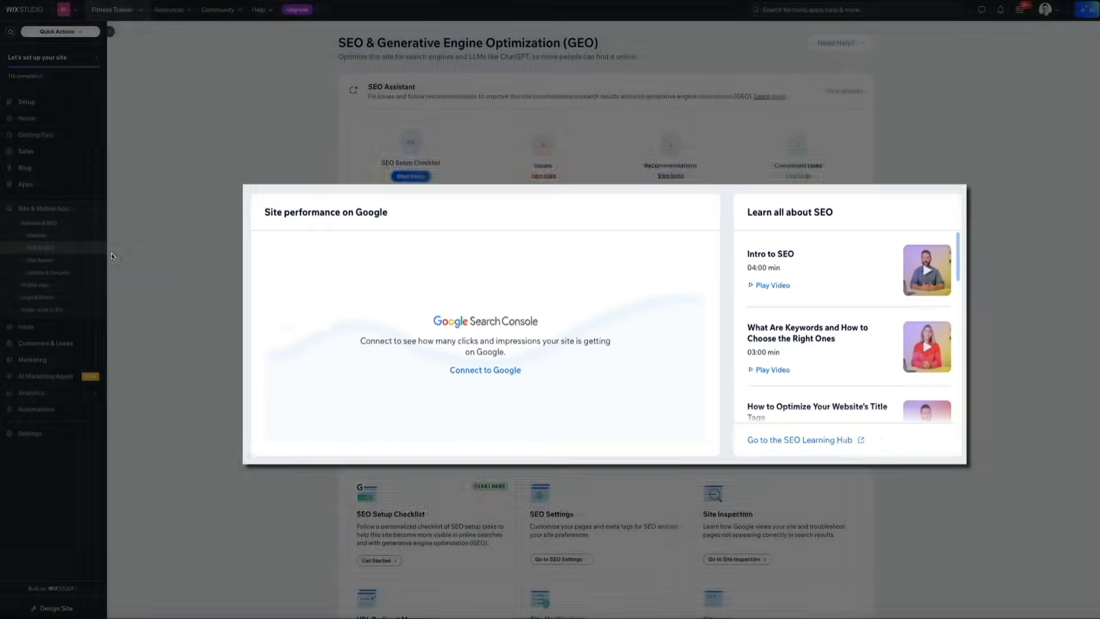
pyautogui.scroll(-5, 111, 257)
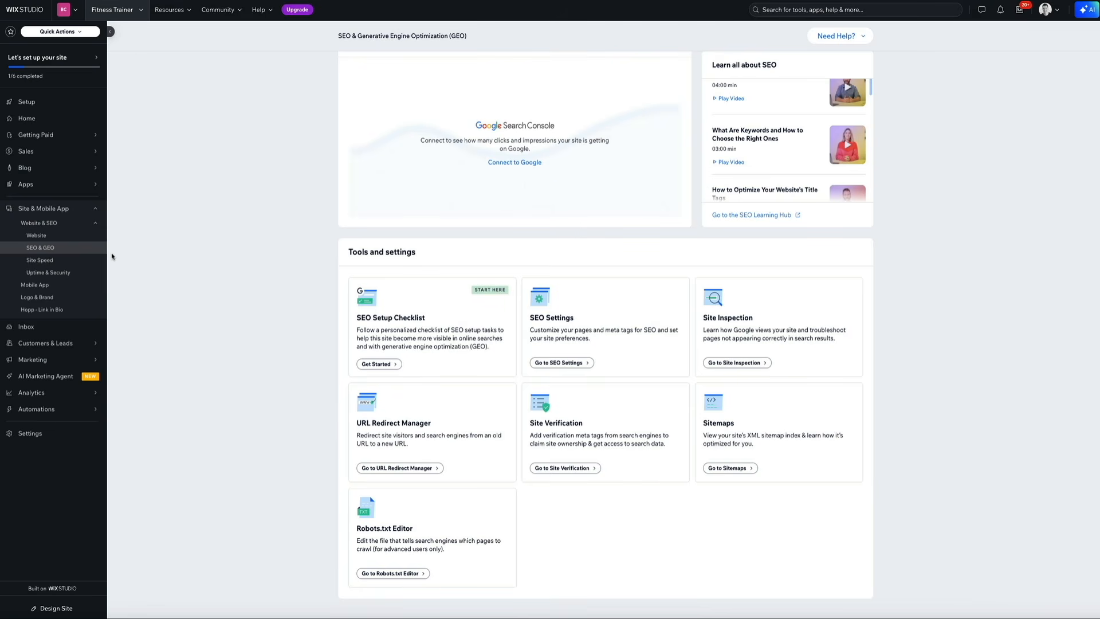
pyautogui.scroll(3, 111, 256)
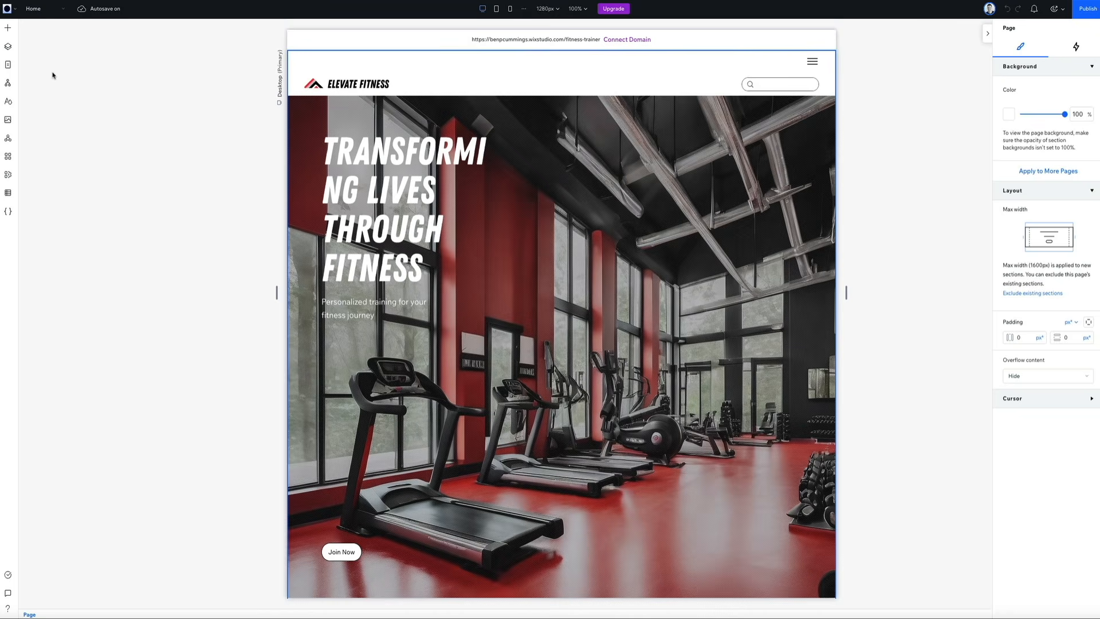
# Step: Open the site's website settings and review the site name, address, favicon, social image and site history options
pyautogui.click(7, 9)
pyautogui.moveTo(69, 50)
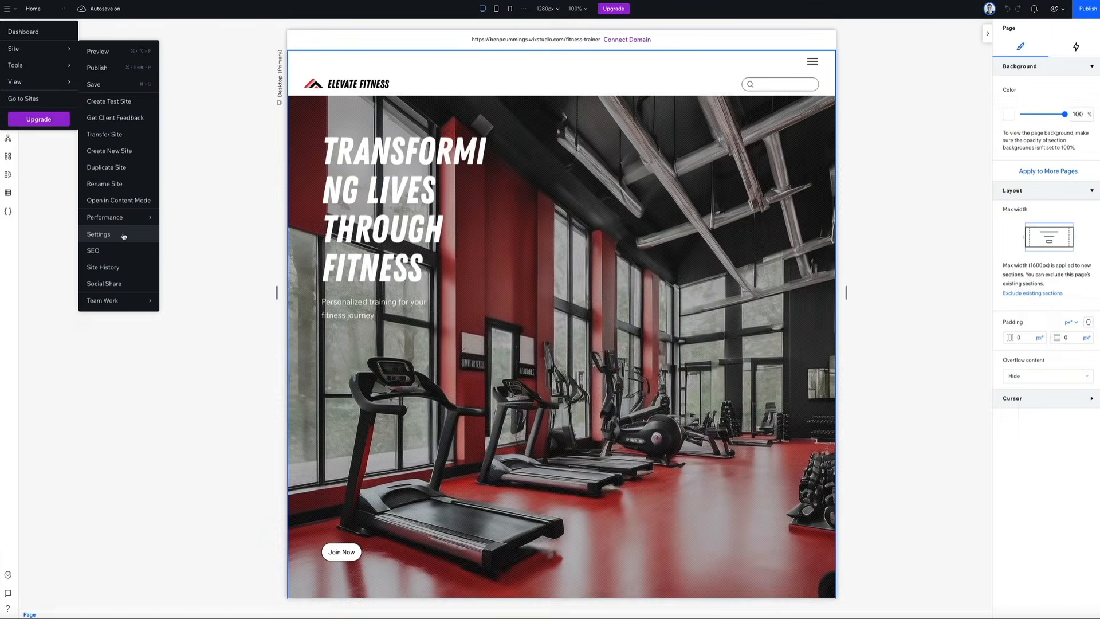
pyautogui.click(124, 235)
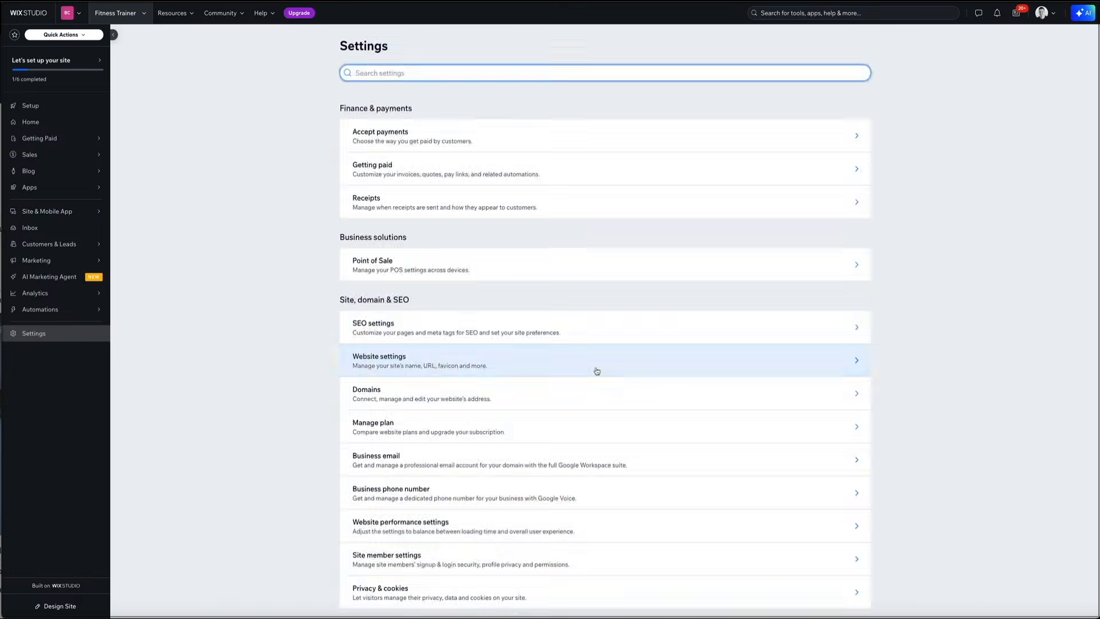
pyautogui.click(596, 371)
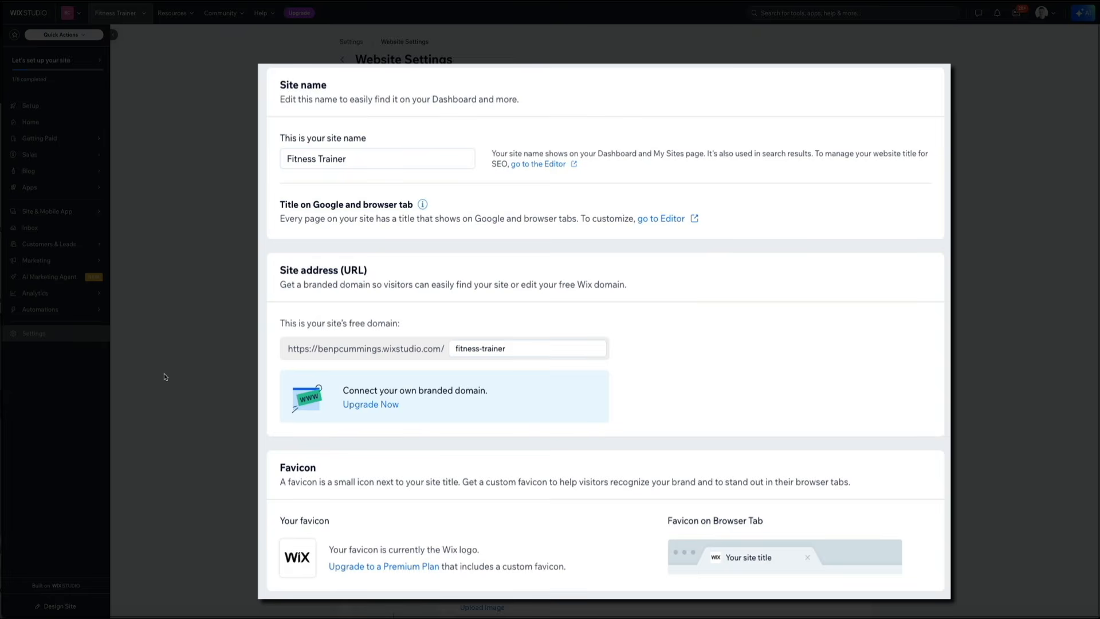
pyautogui.scroll(-5, 165, 376)
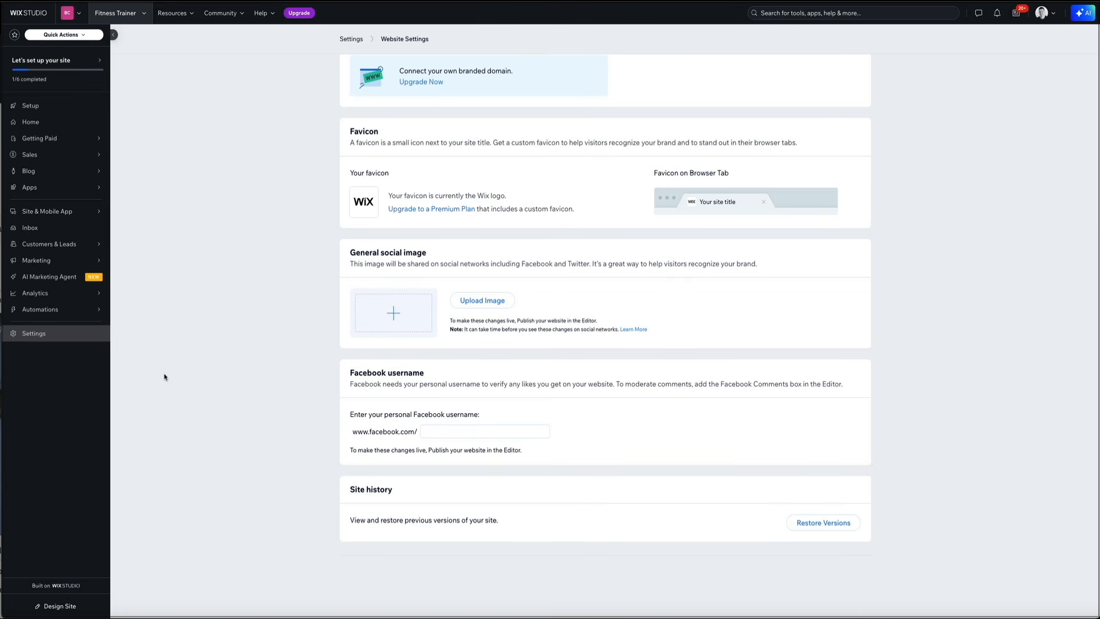
pyautogui.scroll(5, 164, 377)
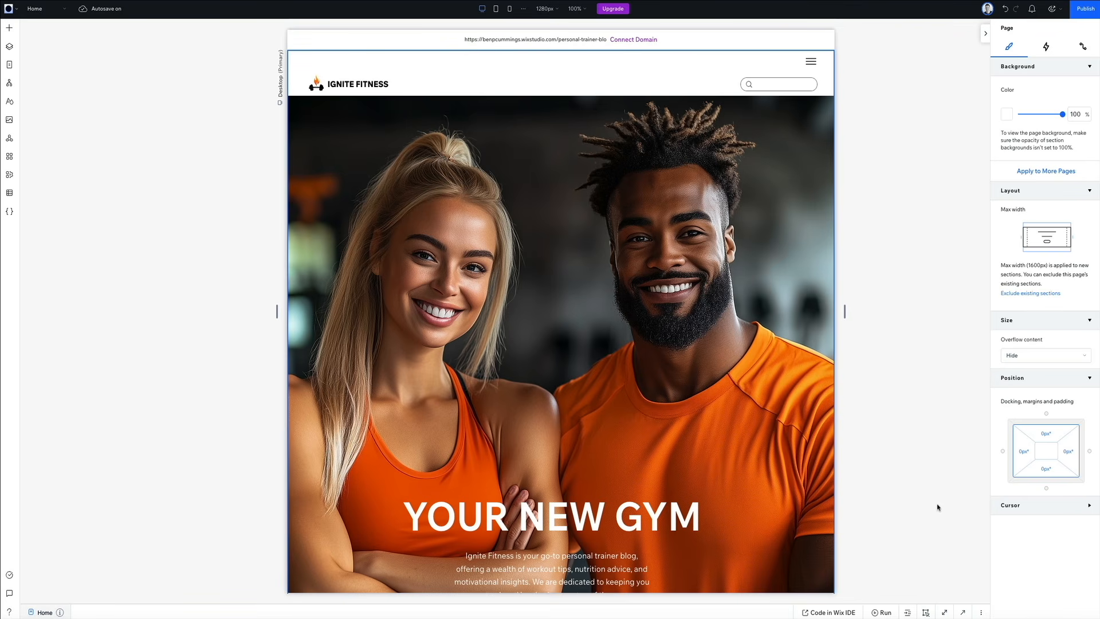
# Step: Upgrade the site to the Basic premium plan with monthly billing and submit the plan purchase
pyautogui.moveTo(622, 13)
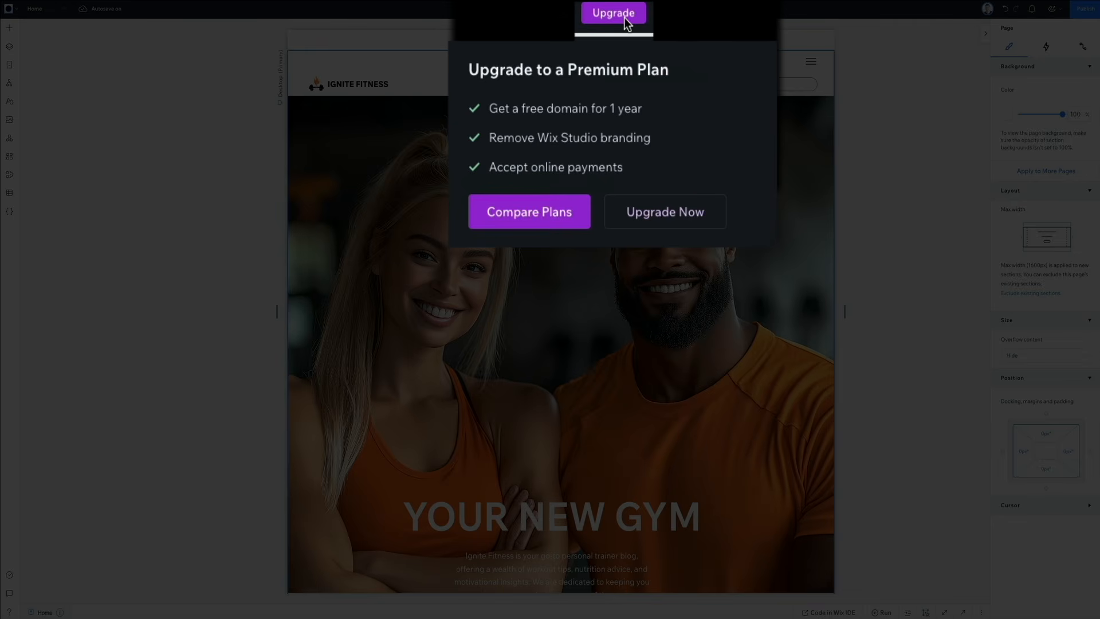
pyautogui.click(536, 224)
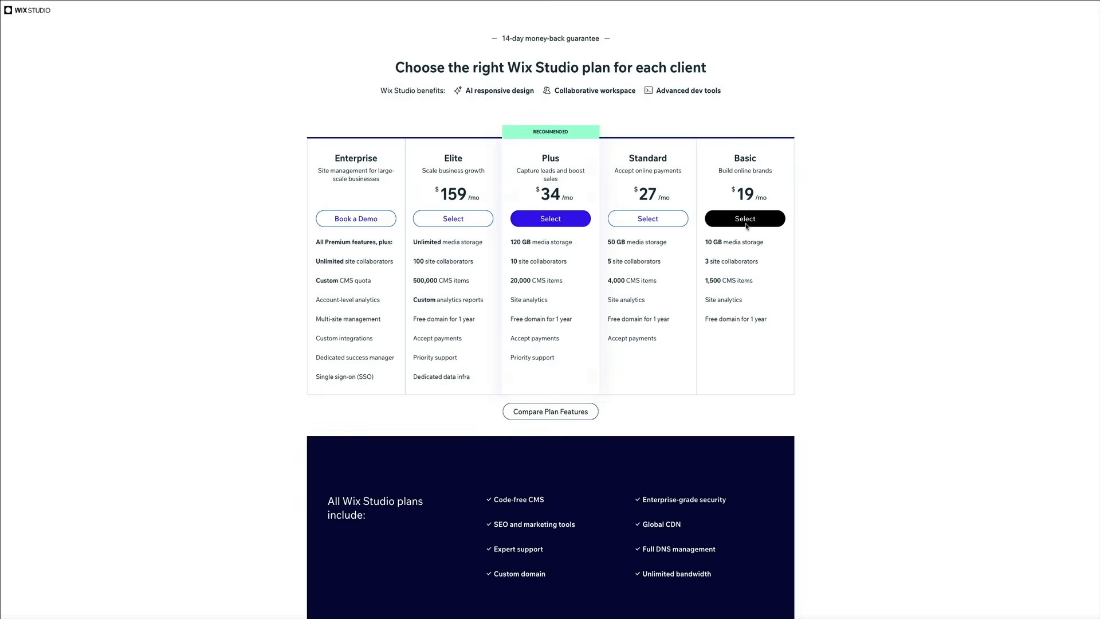
pyautogui.click(747, 219)
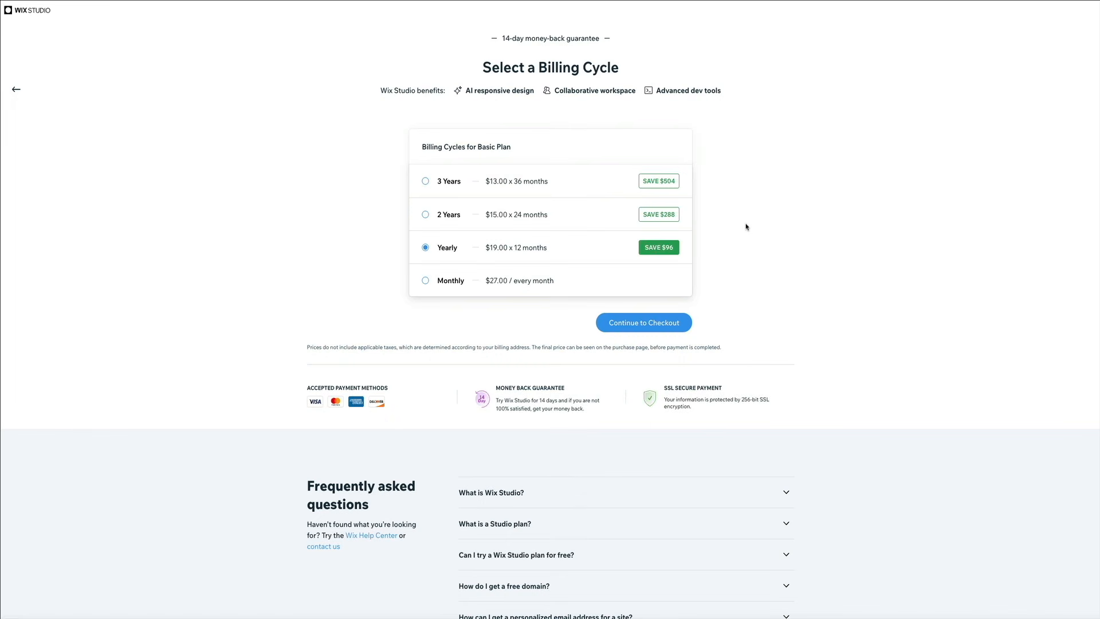
pyautogui.click(425, 280)
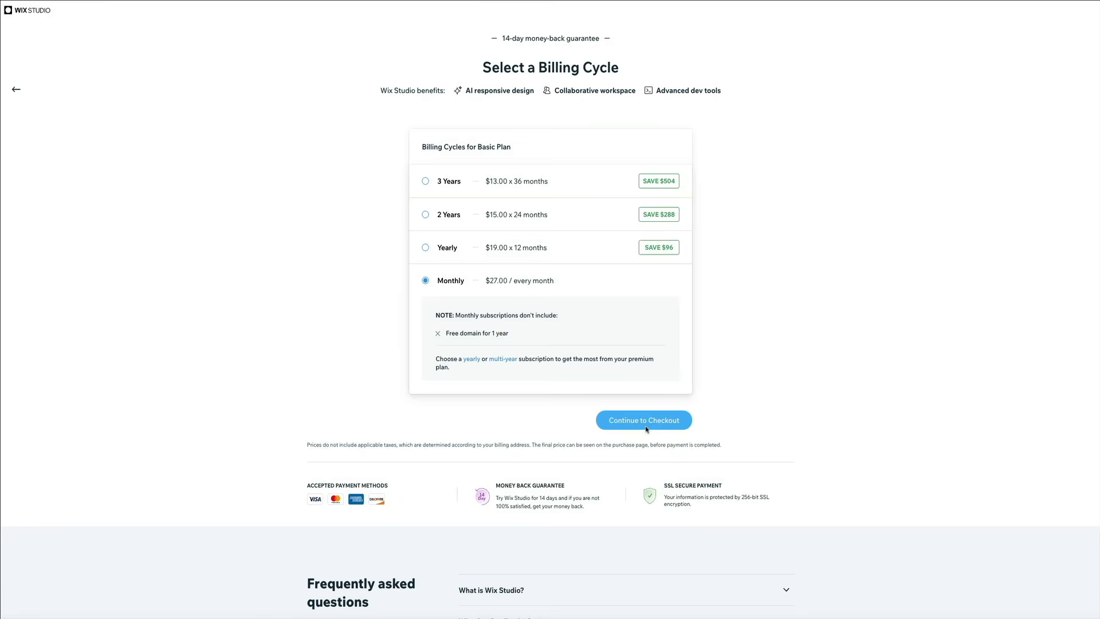
pyautogui.click(648, 428)
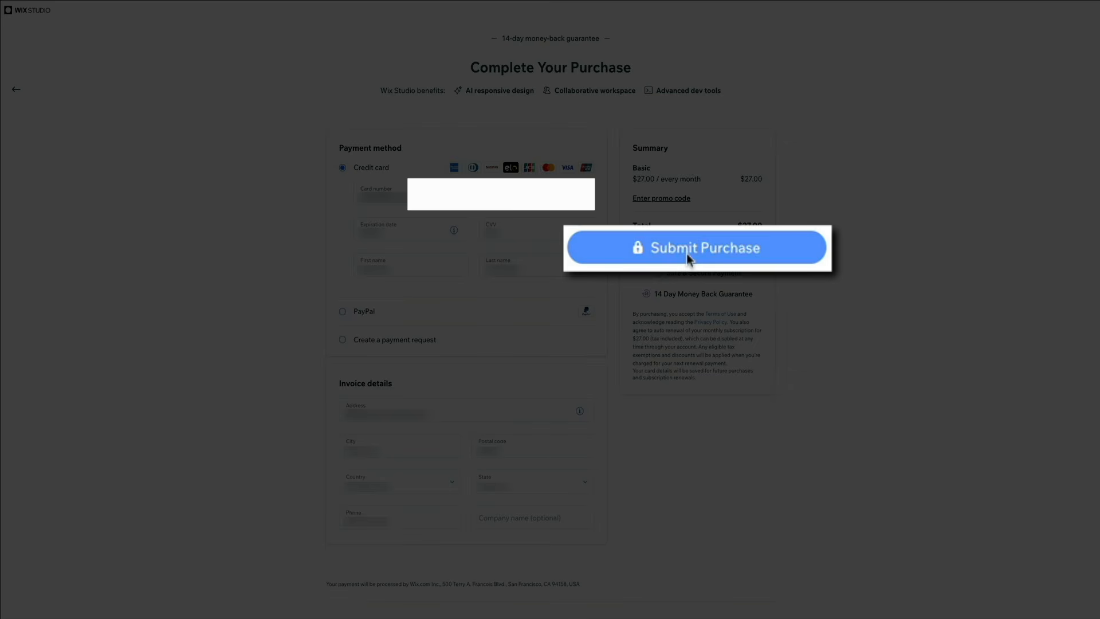
pyautogui.click(692, 250)
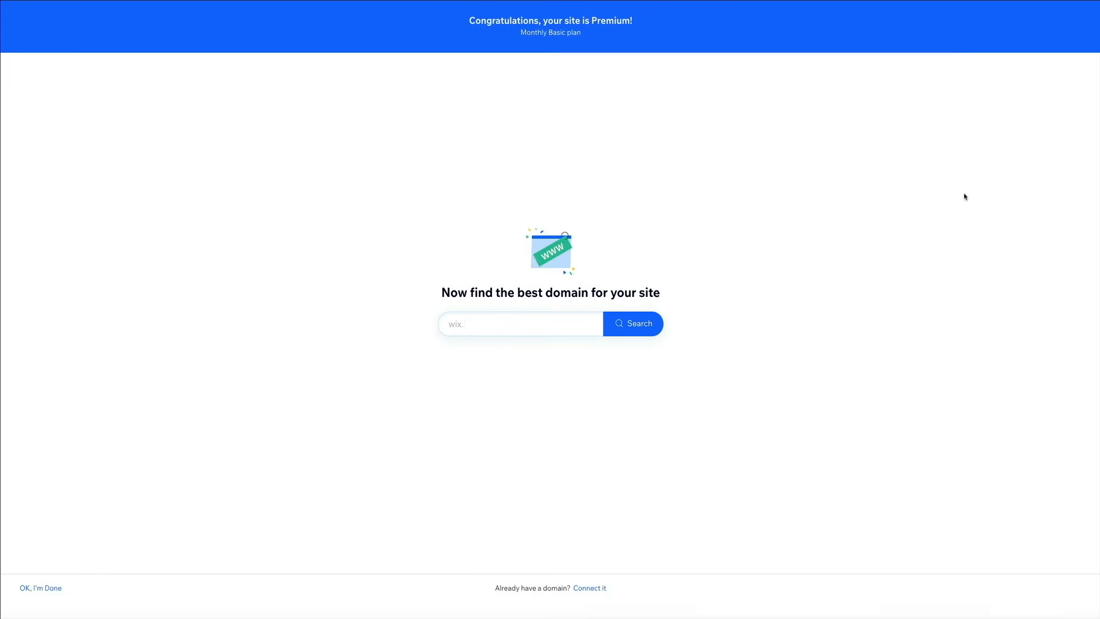
# Step: Search for the domain demofitnessblogvideo.com and choose to get it for the site
pyautogui.click(535, 322)
pyautogui.write('com')
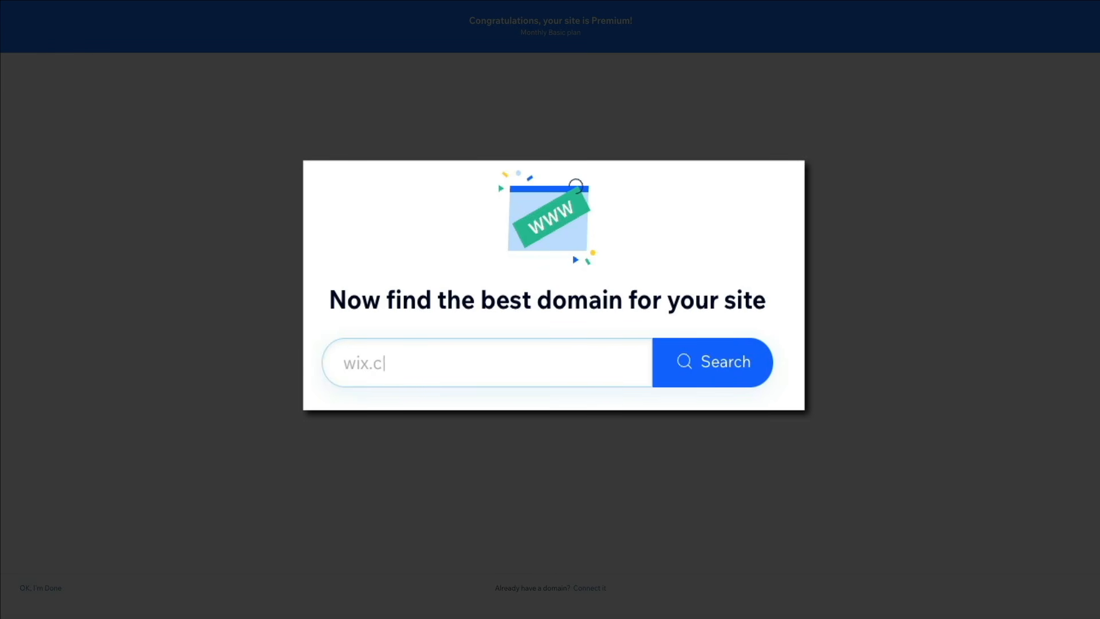
pyautogui.write('demofitnessblogvideo.com')
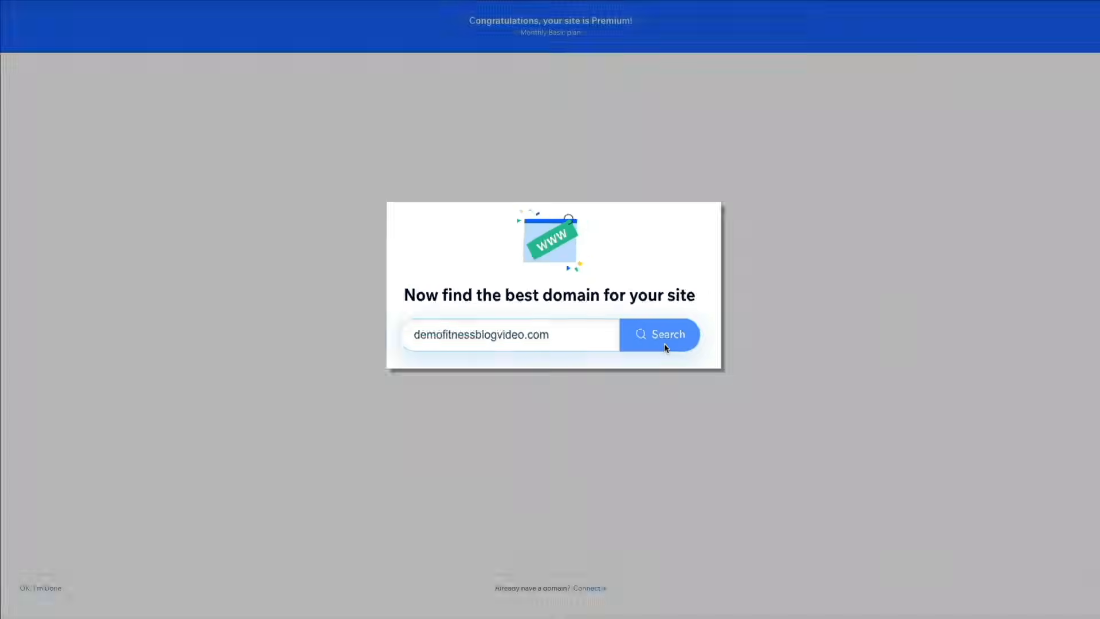
pyautogui.click(721, 374)
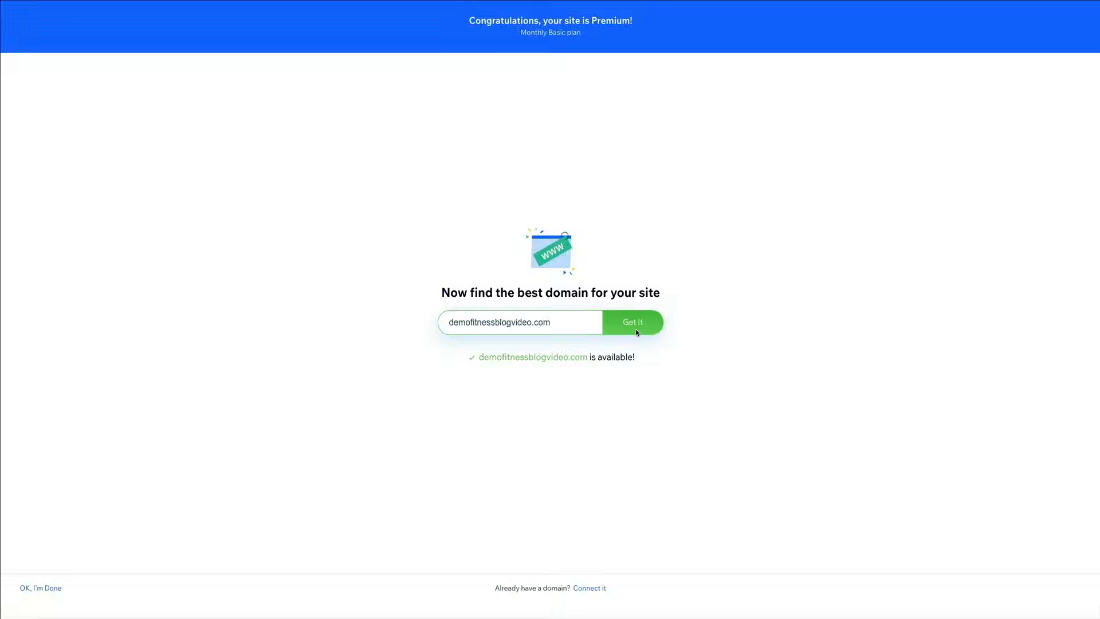
pyautogui.click(720, 320)
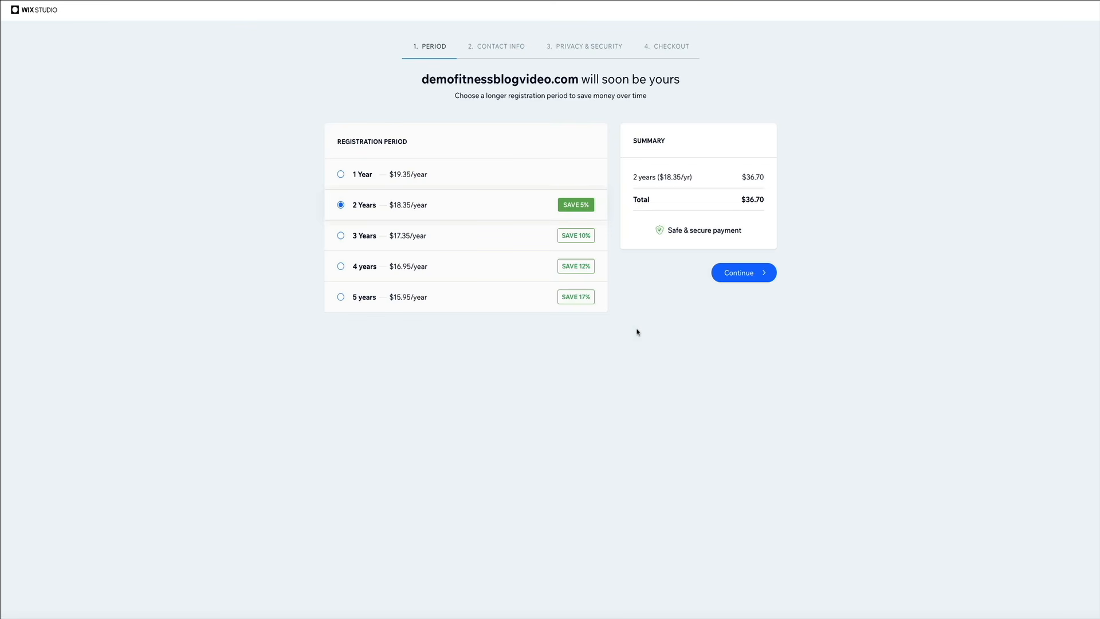
# Step: Choose the 1-year registration period for the domain and accept the registrant contact information
pyautogui.click(341, 174)
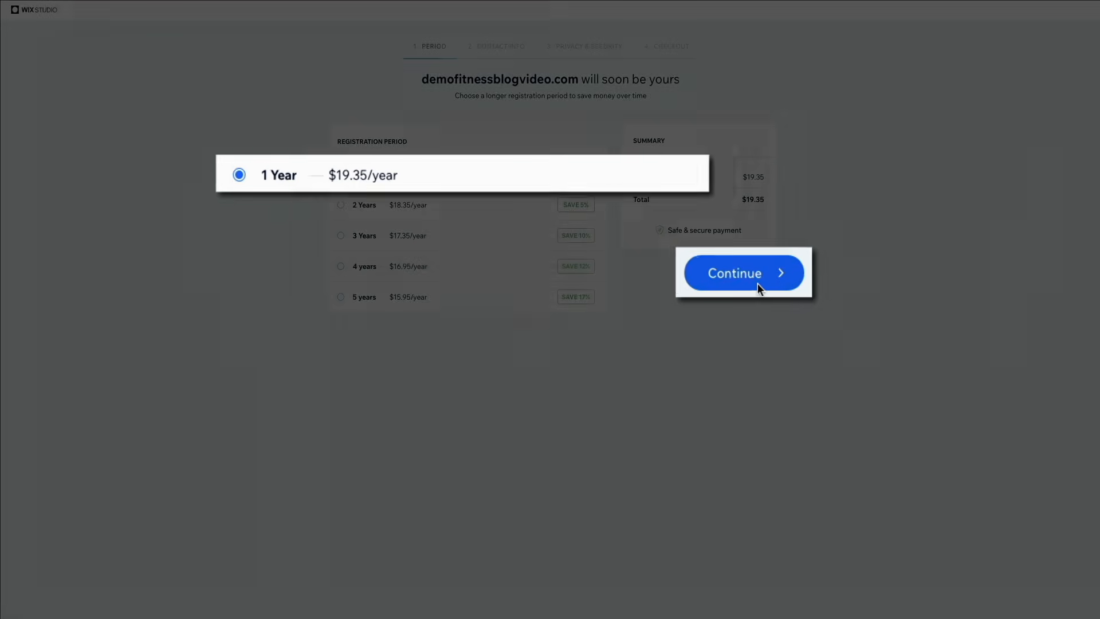
pyautogui.click(750, 280)
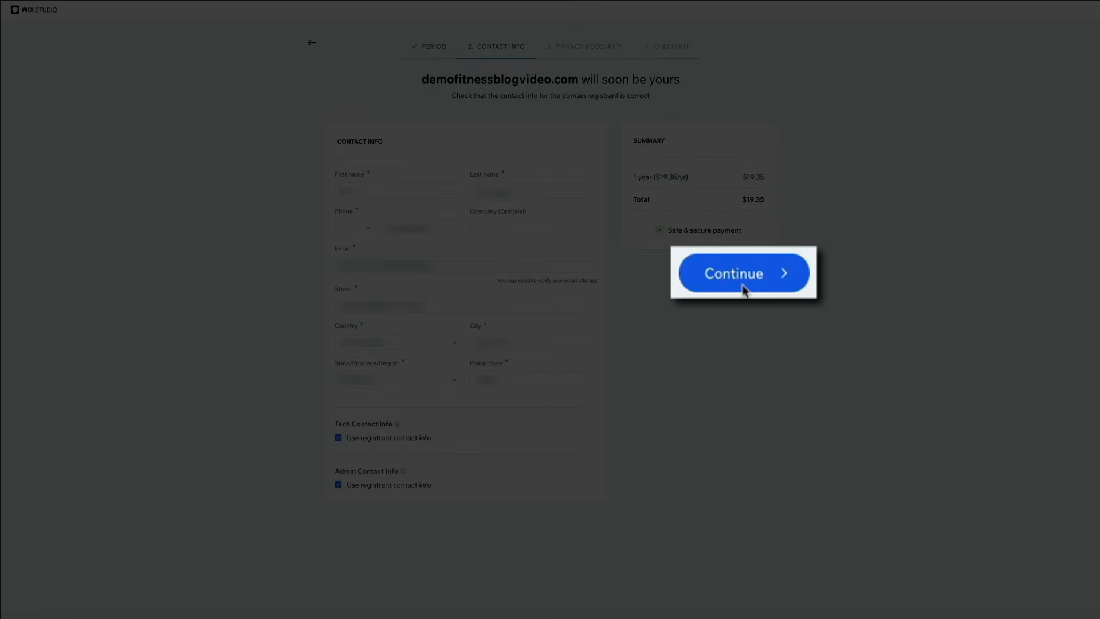
pyautogui.click(742, 276)
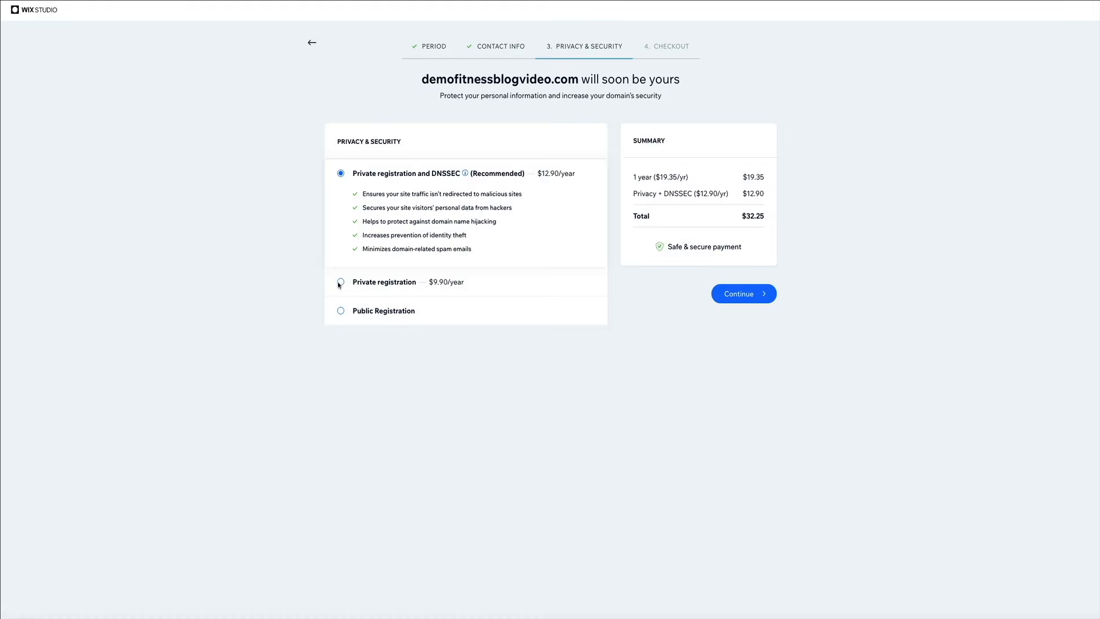
# Step: Continue with private registration and DNSSEC for the domain and submit the domain purchase
pyautogui.click(340, 282)
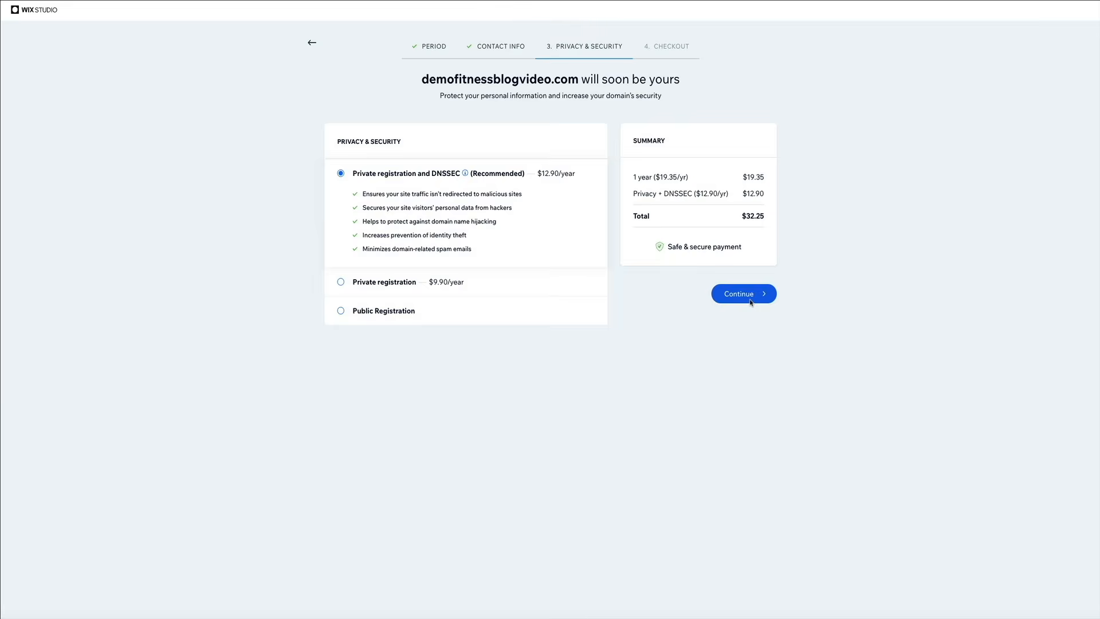
pyautogui.click(751, 297)
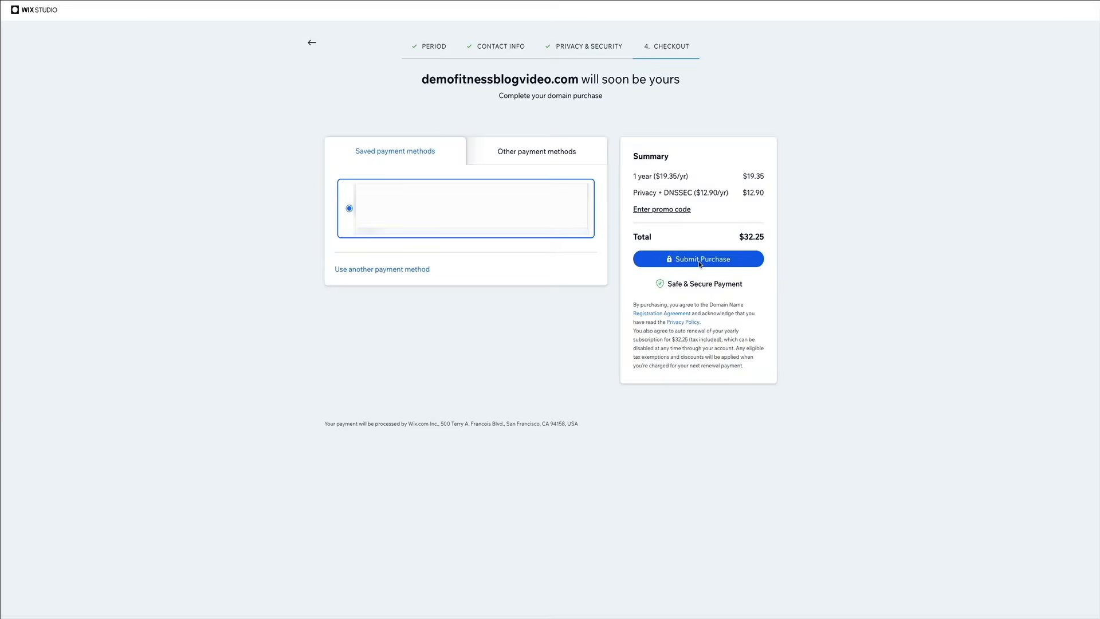
pyautogui.click(699, 260)
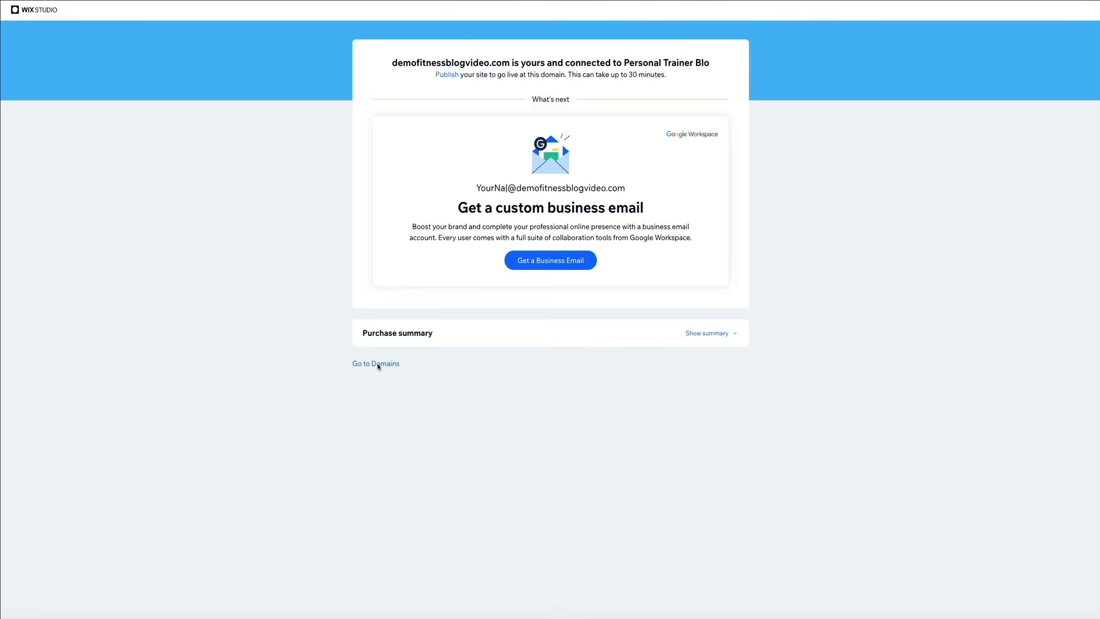
# Step: Open the site's domains page, verify the domain's contact information through the Wix email in Gmail, and reload the domains page
pyautogui.click(378, 365)
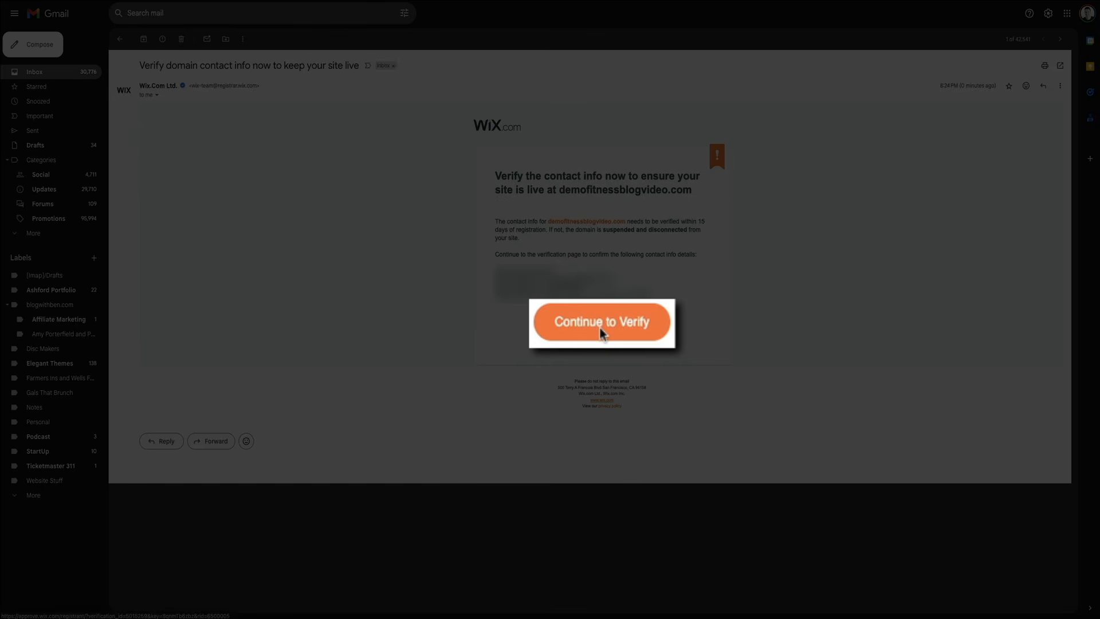
pyautogui.click(600, 329)
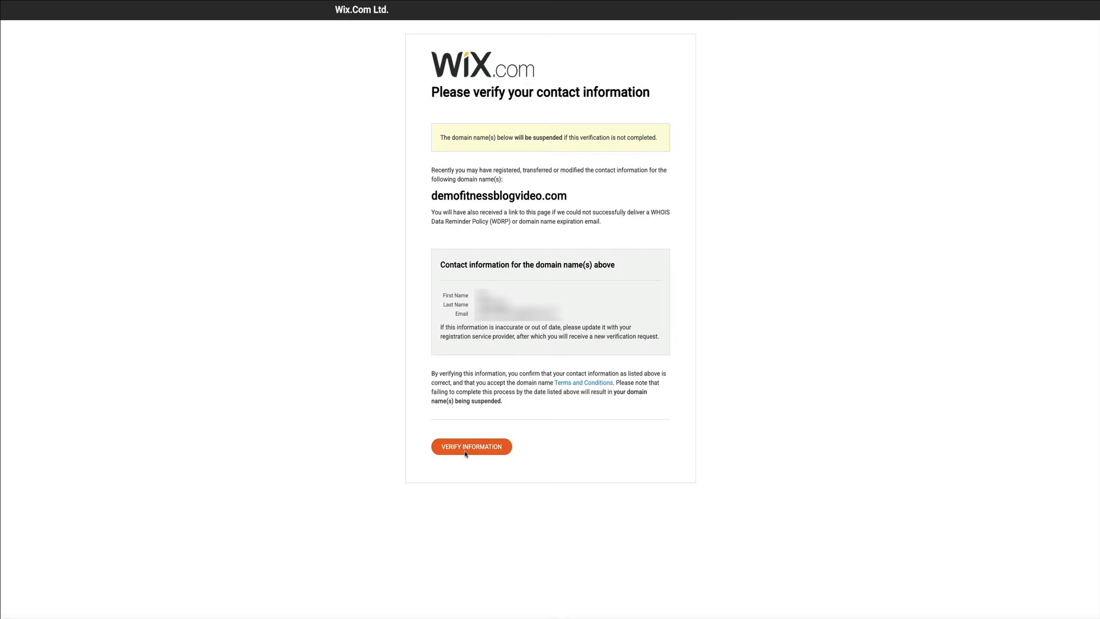
pyautogui.click(466, 452)
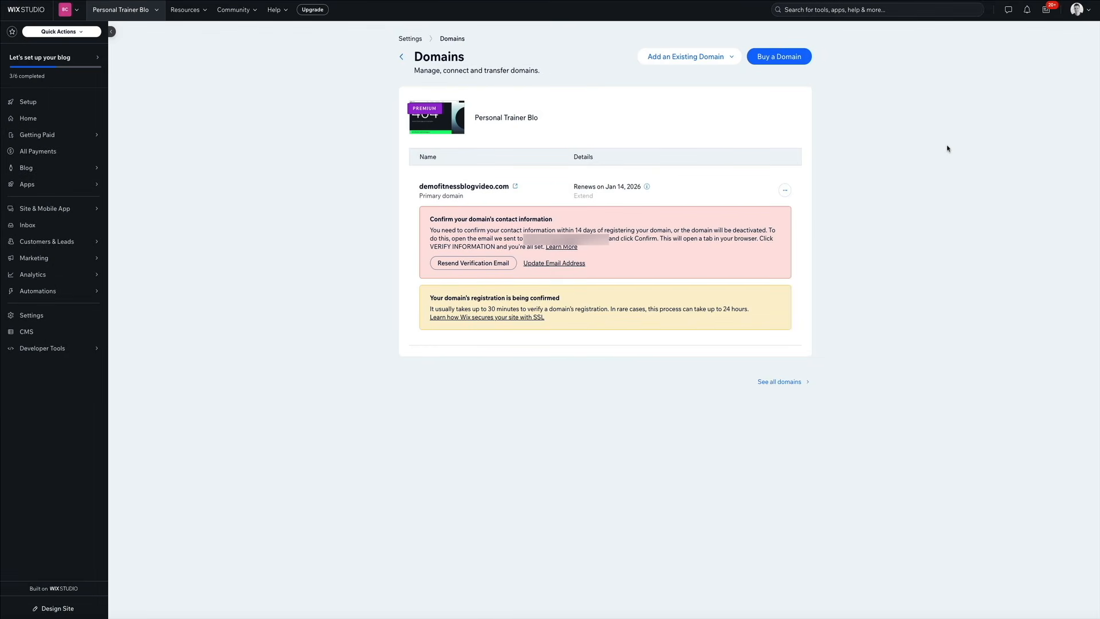
pyautogui.press('super+r')
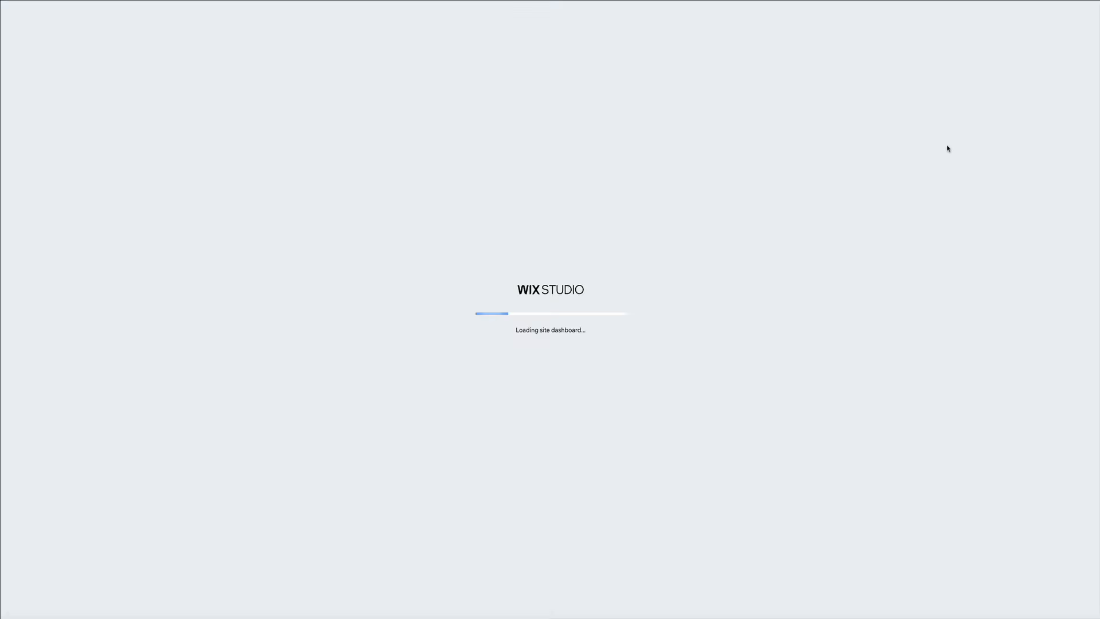